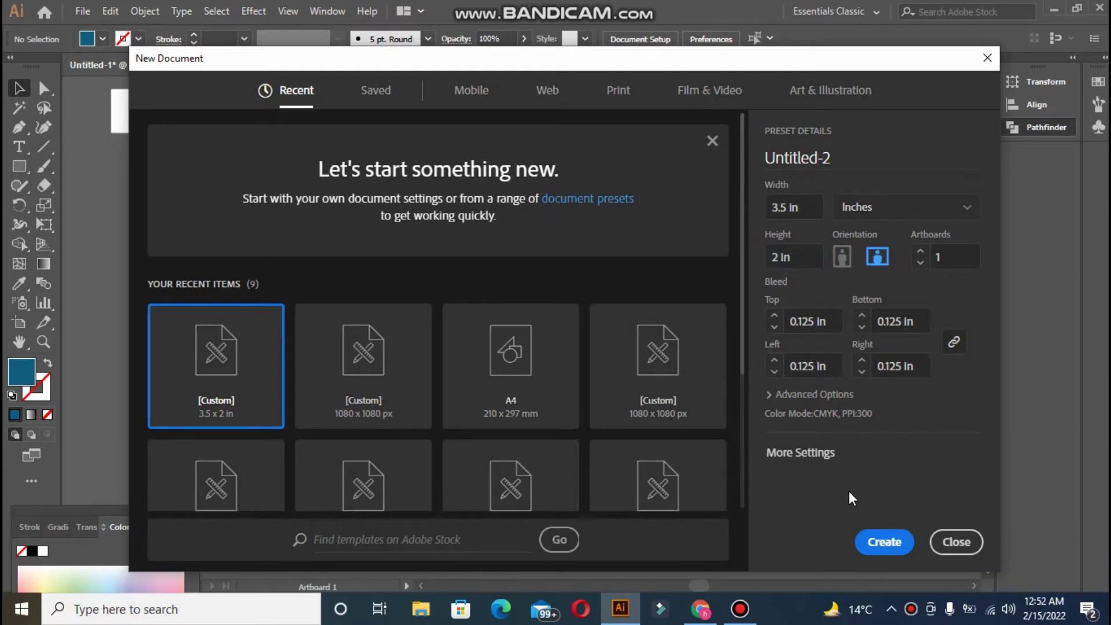
Dismiss the new-document setup and draw a blue, full-bleed-width rectangle covering slightly more than the card's upper half.
click(957, 544)
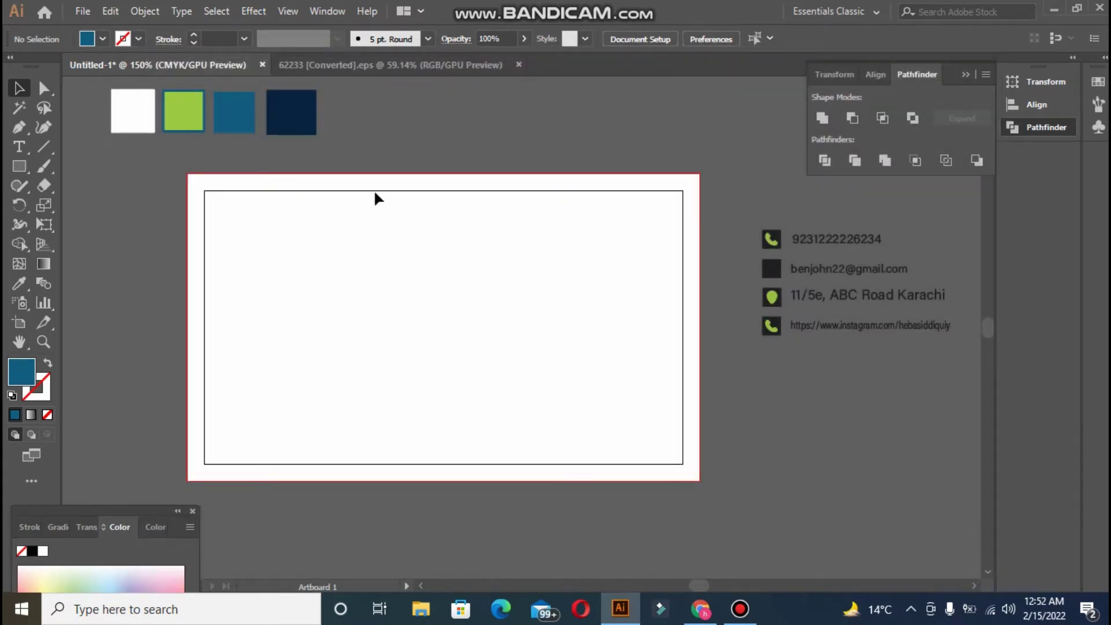
click(26, 165)
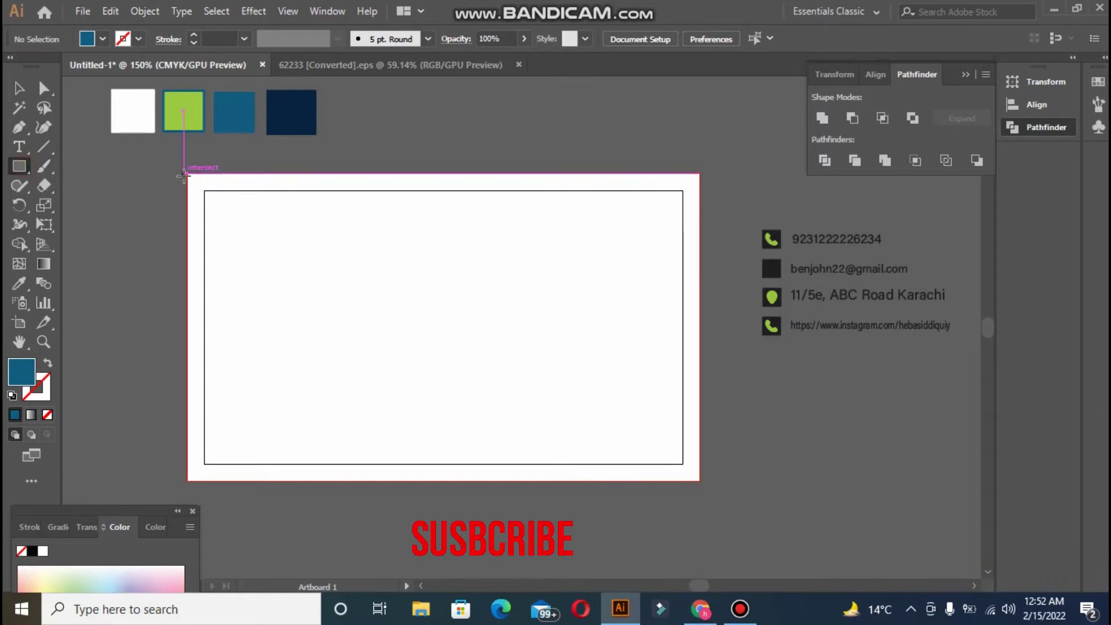
drag(187, 173, 699, 355)
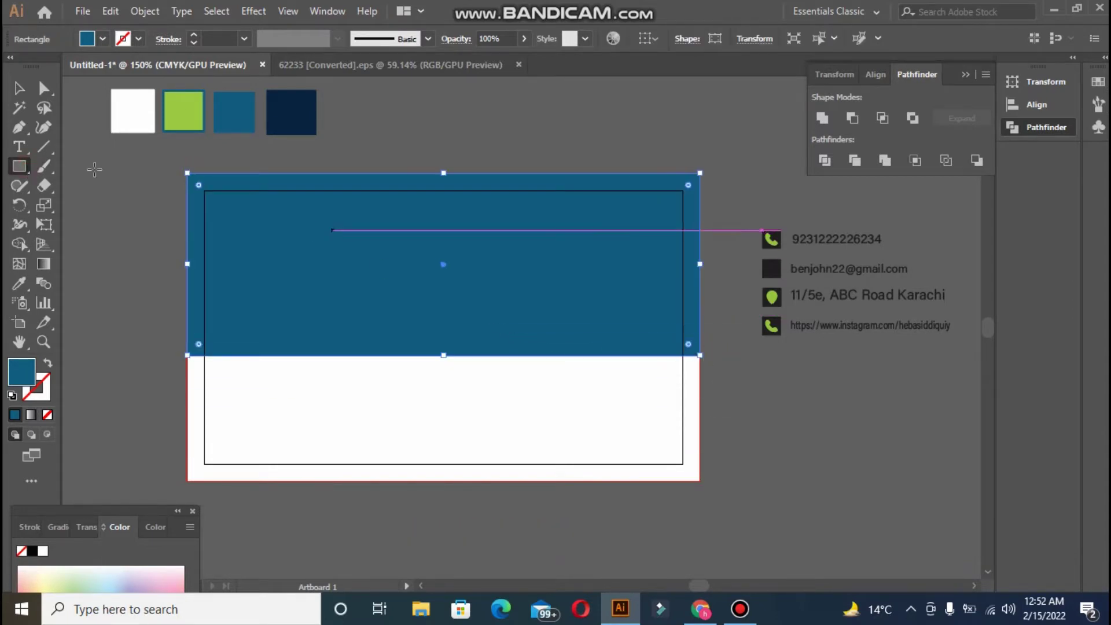
click(19, 88)
drag(446, 355, 446, 341)
Duplicate the blue rectangle onto the lower part of the card and recolour the upper one with the dark navy swatch.
drag(253, 278, 258, 427)
key(ctrl+z)
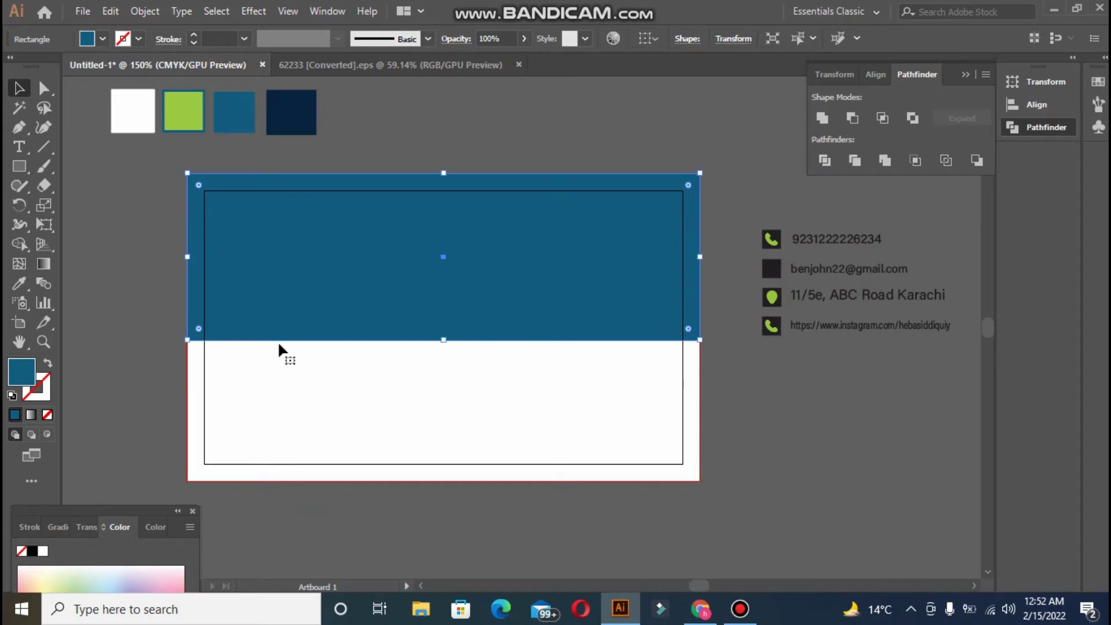
drag(281, 322, 287, 463)
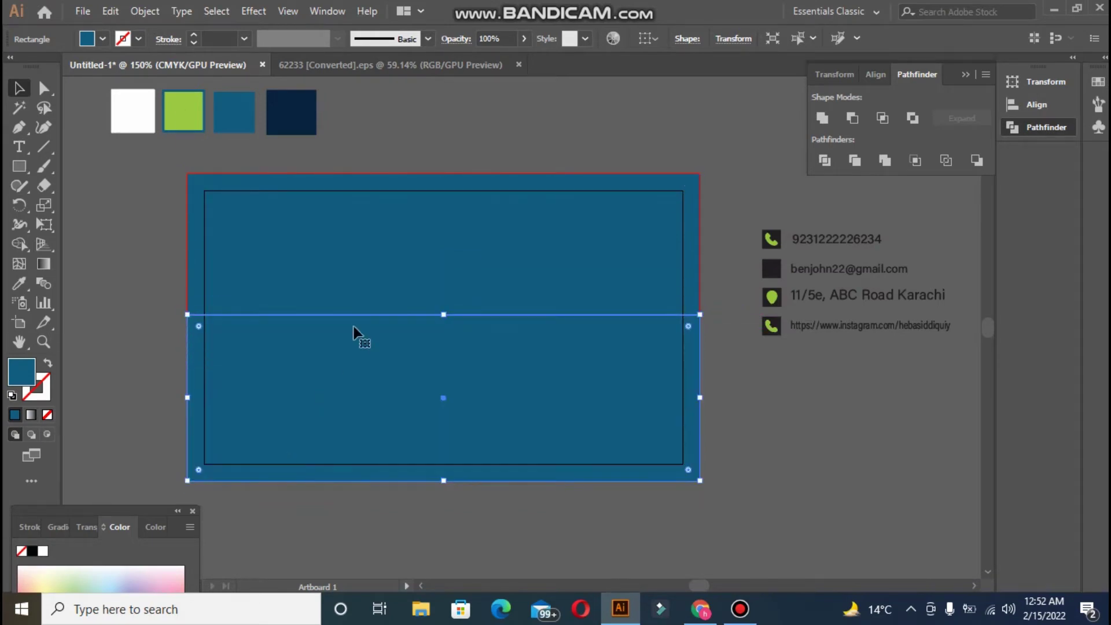
key(ctrl+z)
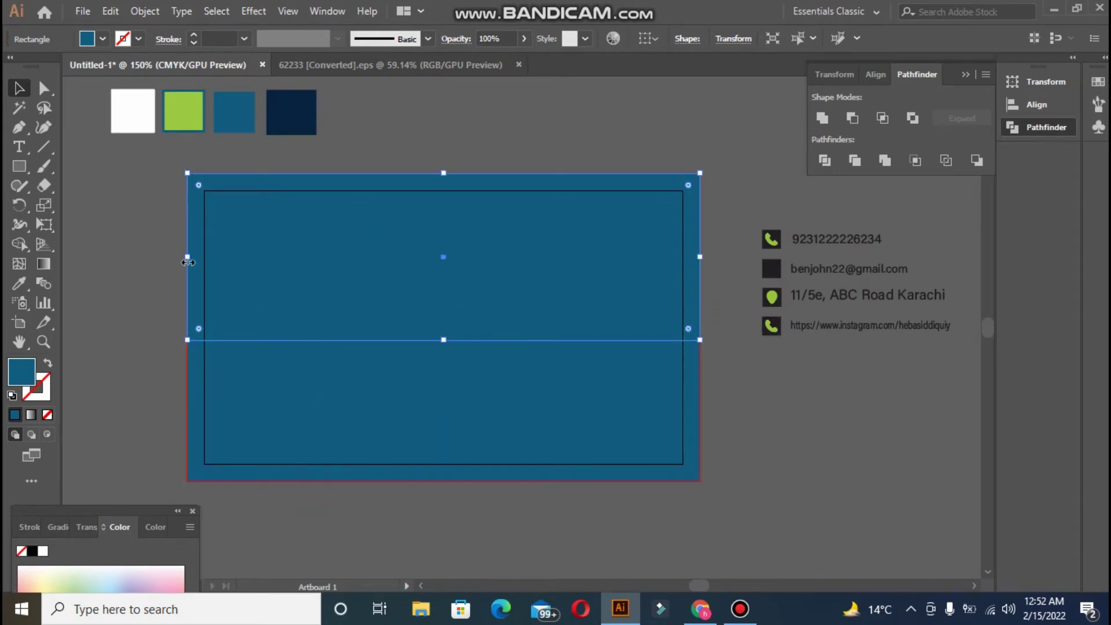
click(19, 284)
click(291, 112)
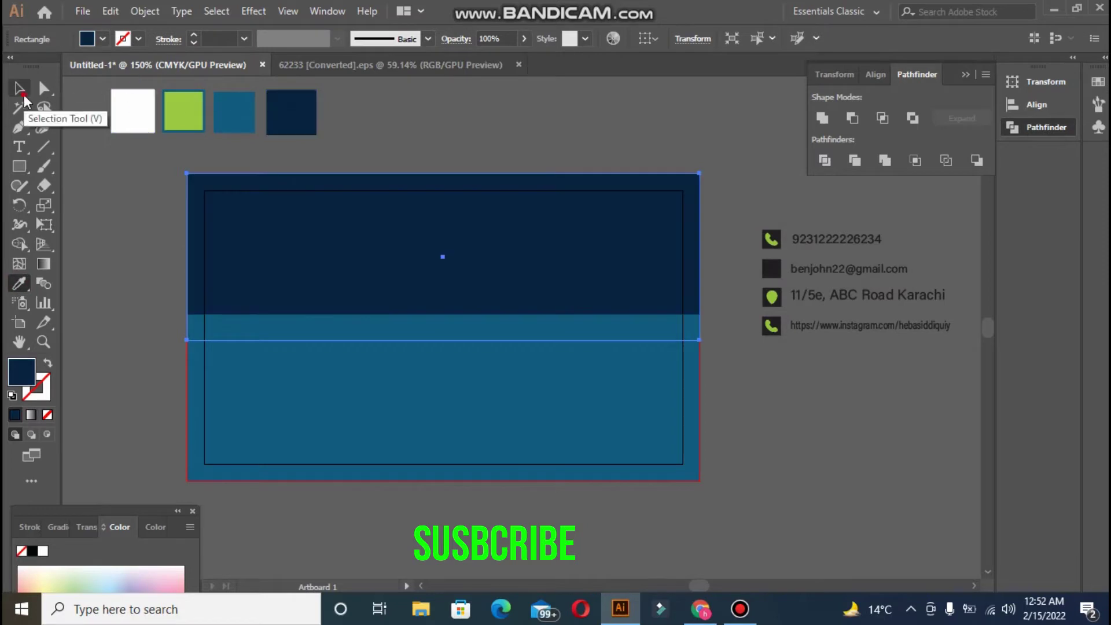
Lower the top edge of the blue bottom rectangle so it sits close to the card's middle.
click(22, 91)
click(269, 347)
drag(442, 315, 445, 332)
click(816, 478)
click(536, 379)
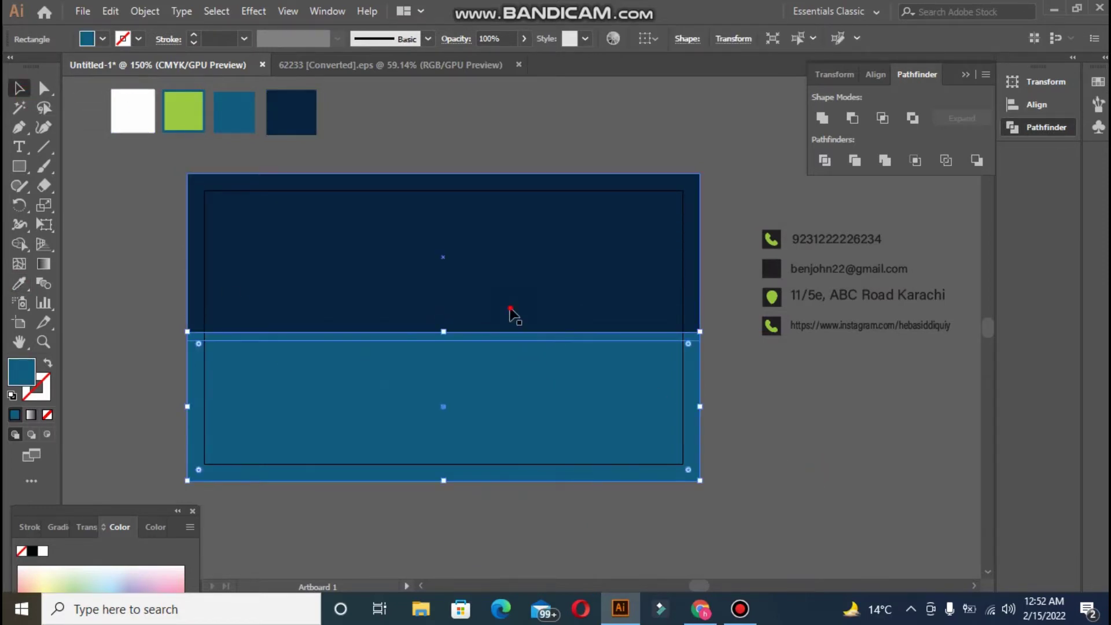
click(509, 309)
click(474, 372)
drag(446, 331, 449, 326)
click(784, 459)
click(478, 394)
Fill the bottom rectangle with the colour sampled from the white swatch.
click(19, 283)
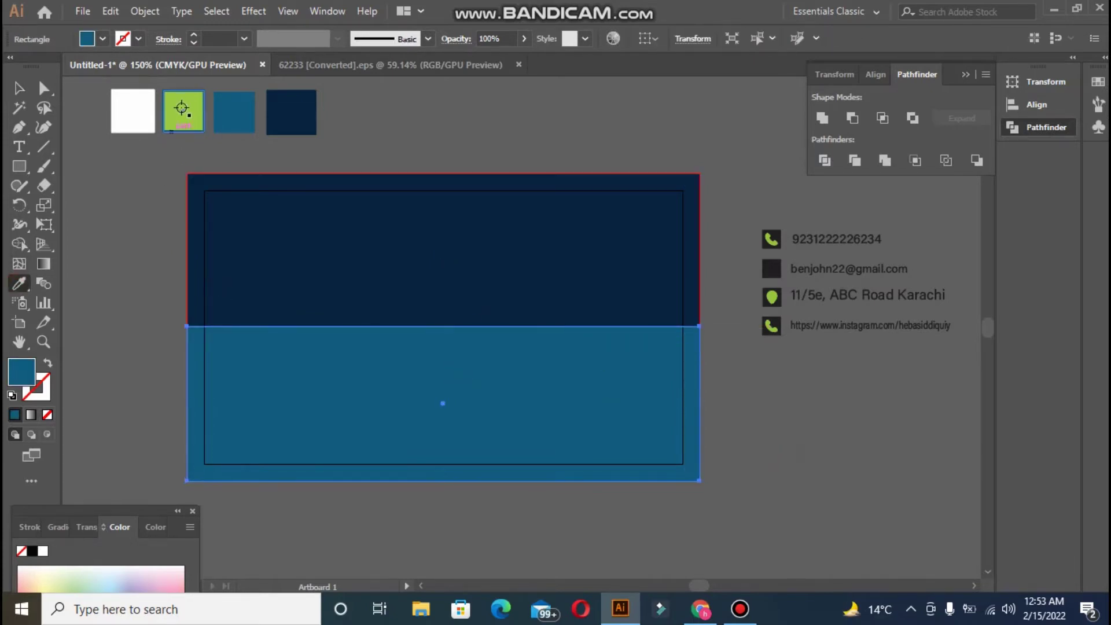
click(183, 107)
click(135, 108)
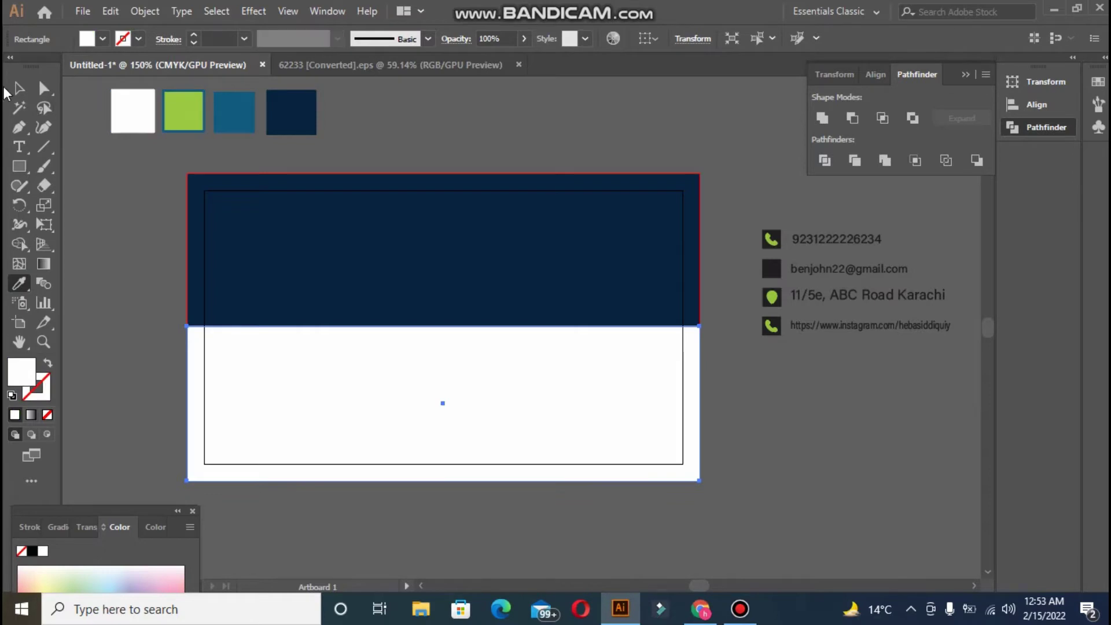
click(19, 88)
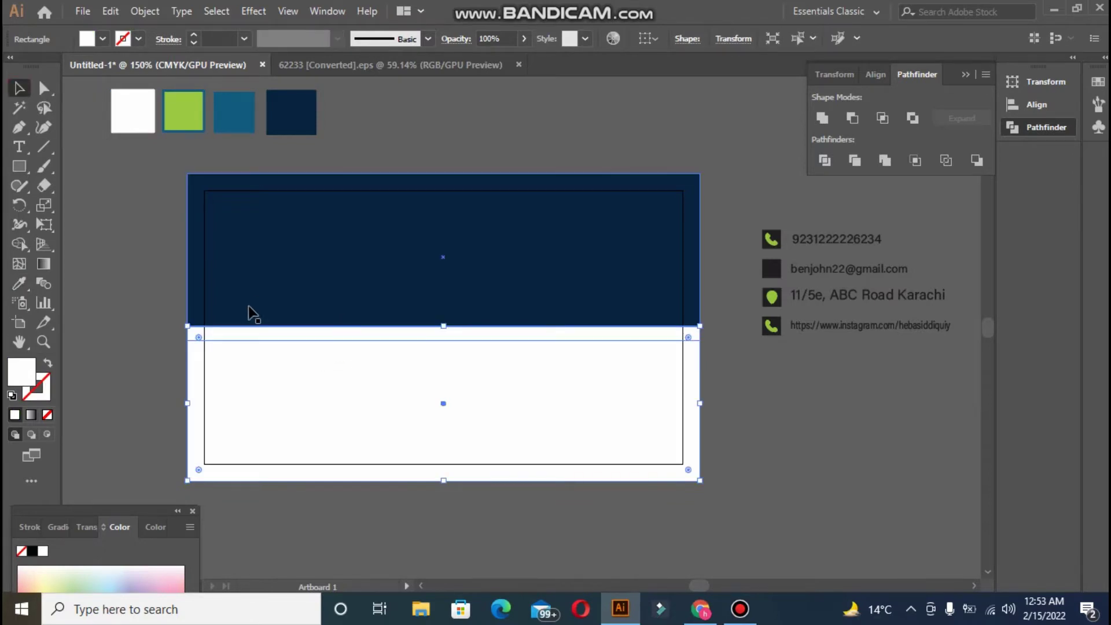
Fine-tune the top edge of the white rectangle so the navy and white areas meet around the card's middle.
drag(443, 326, 430, 197)
click(444, 338)
drag(443, 339, 443, 329)
click(444, 301)
key(Delete)
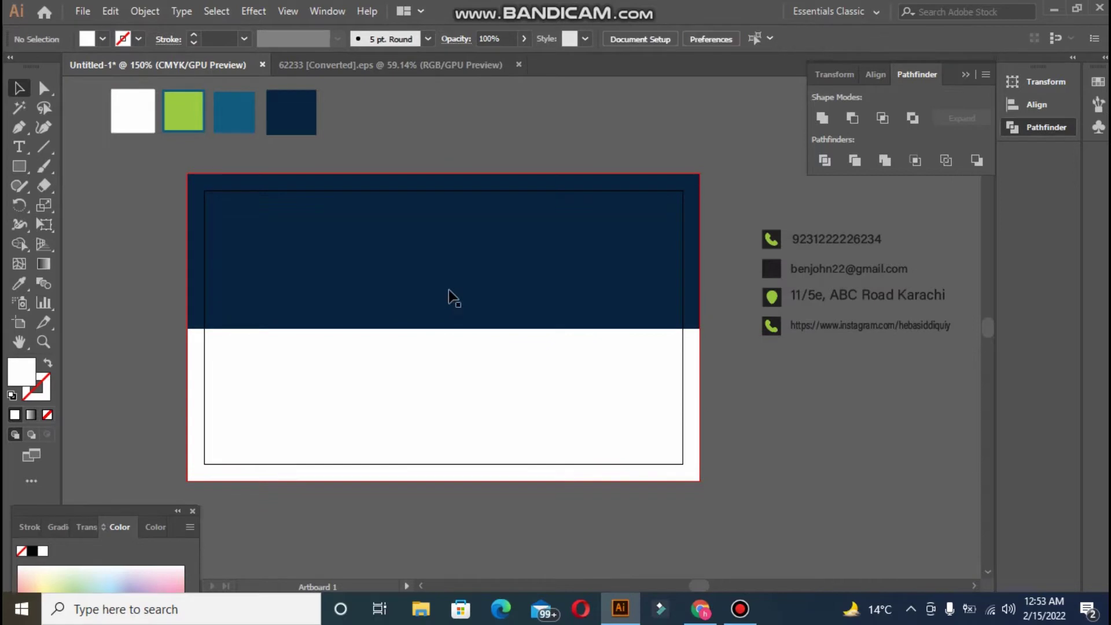
click(481, 348)
shift+click(376, 301)
click(130, 244)
Draw a wide rectangle across the navy-white boundary and apply the green swatch's fill and blue 1 pt outline to it.
click(13, 172)
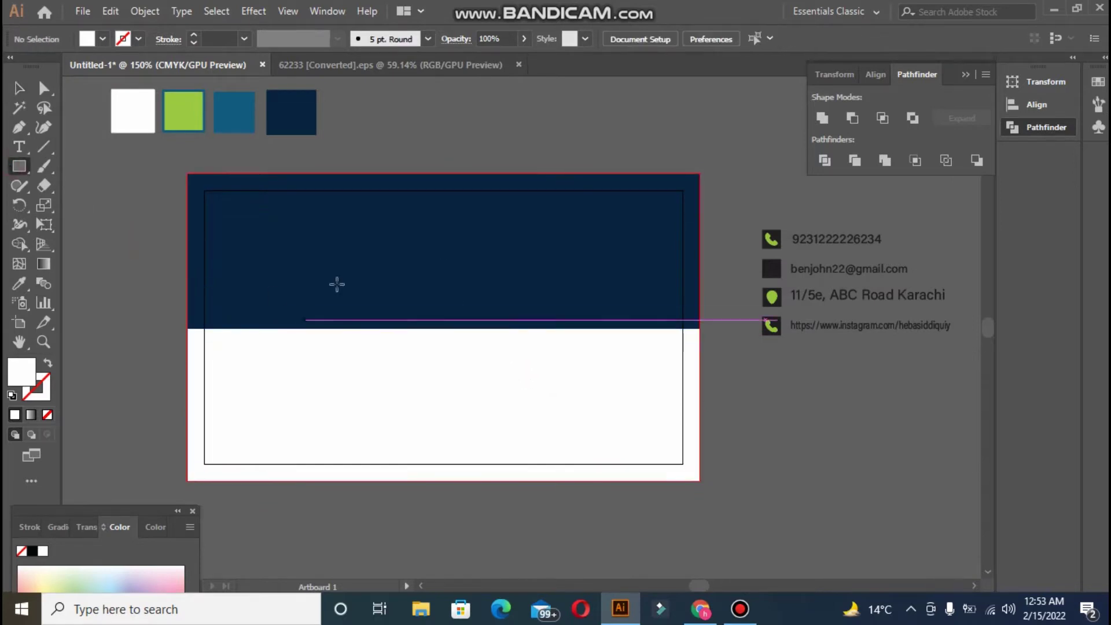
drag(330, 283, 597, 382)
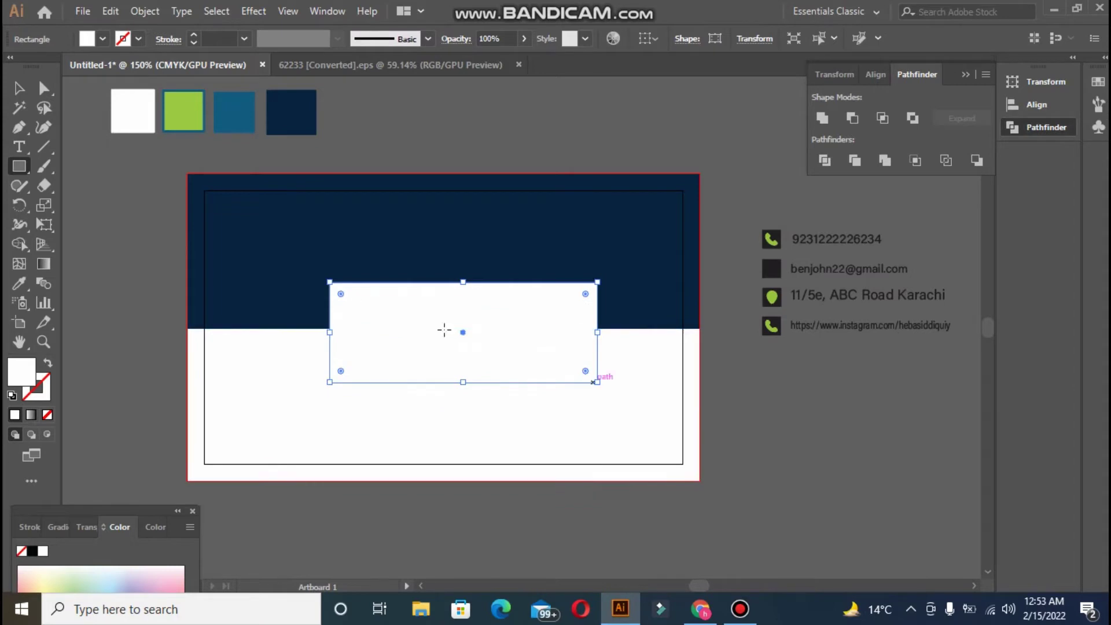
click(12, 285)
click(183, 110)
key(v)
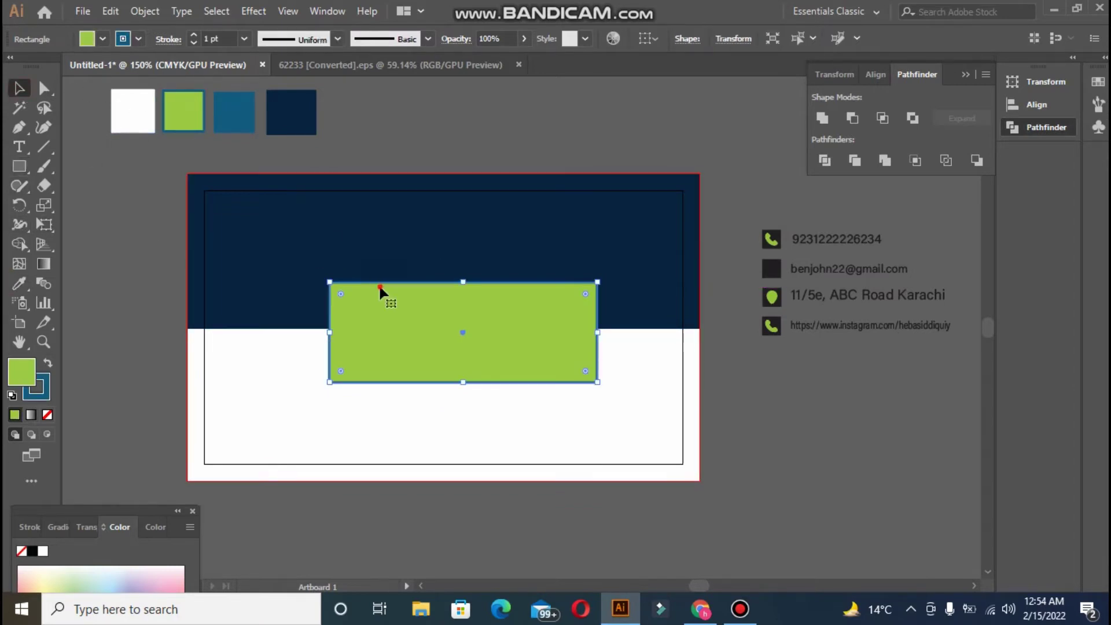
Centre the green rectangle horizontally and vertically on the artboard.
click(653, 39)
click(686, 92)
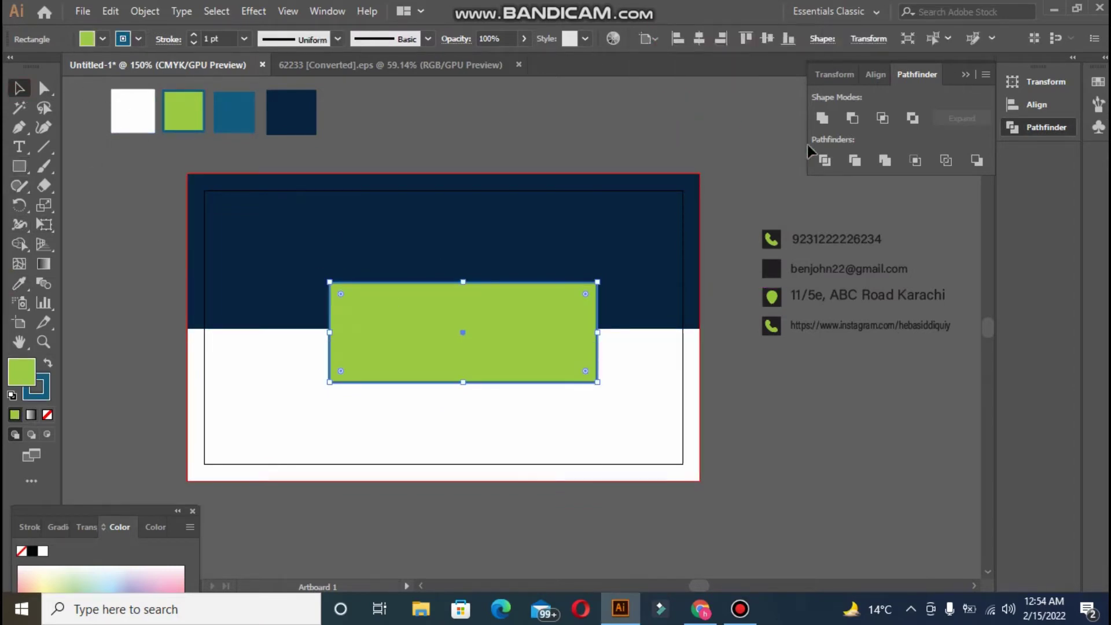
click(699, 38)
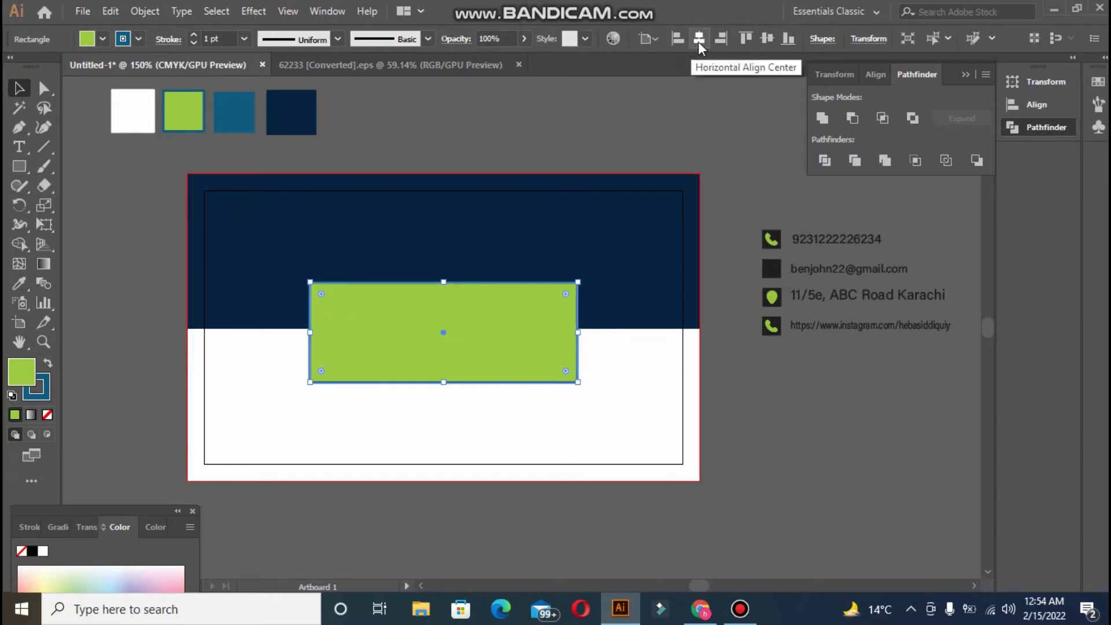
click(767, 39)
click(485, 260)
click(490, 288)
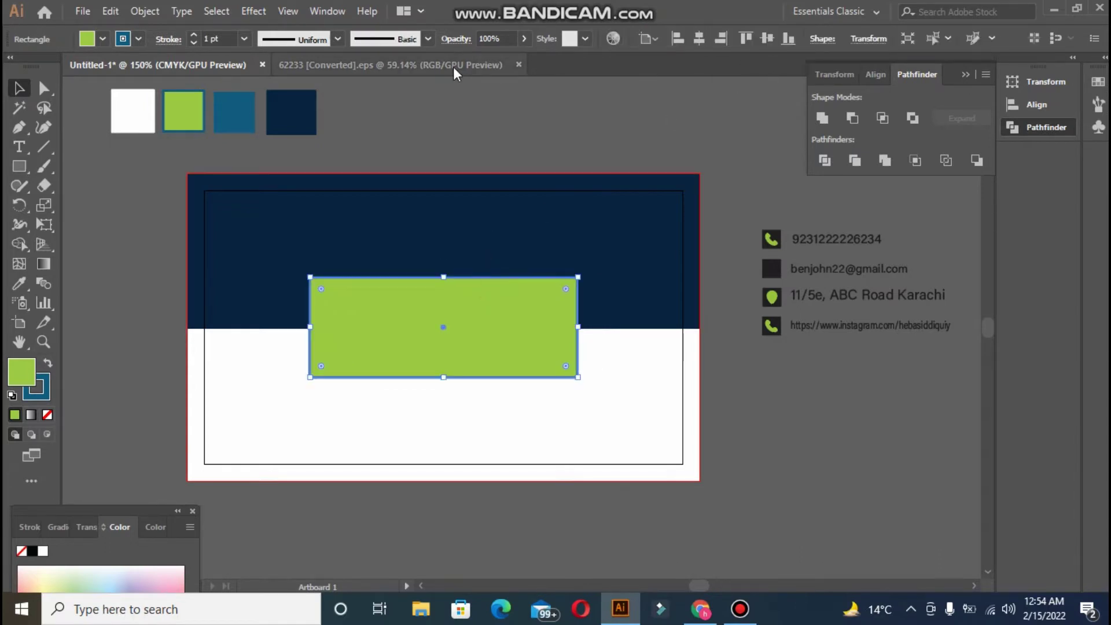
Switch to the 62233 [Converted].eps logo document and lock its black background rectangle.
click(453, 65)
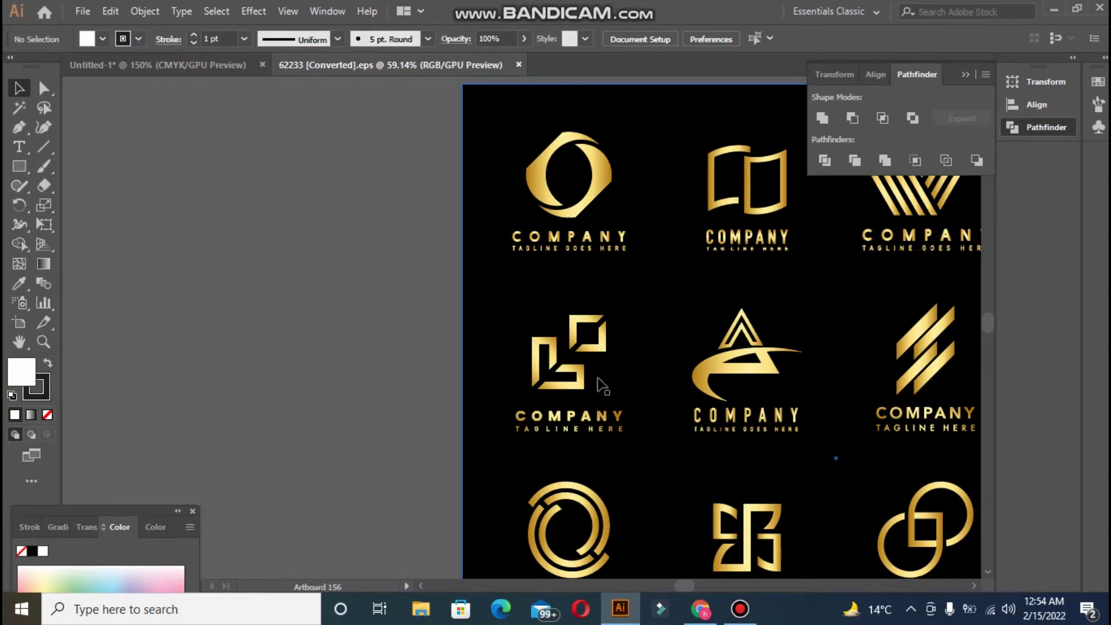
mouse_move(499, 139)
mouse_down()
mouse_move(636, 200)
mouse_move(489, 141)
mouse_up()
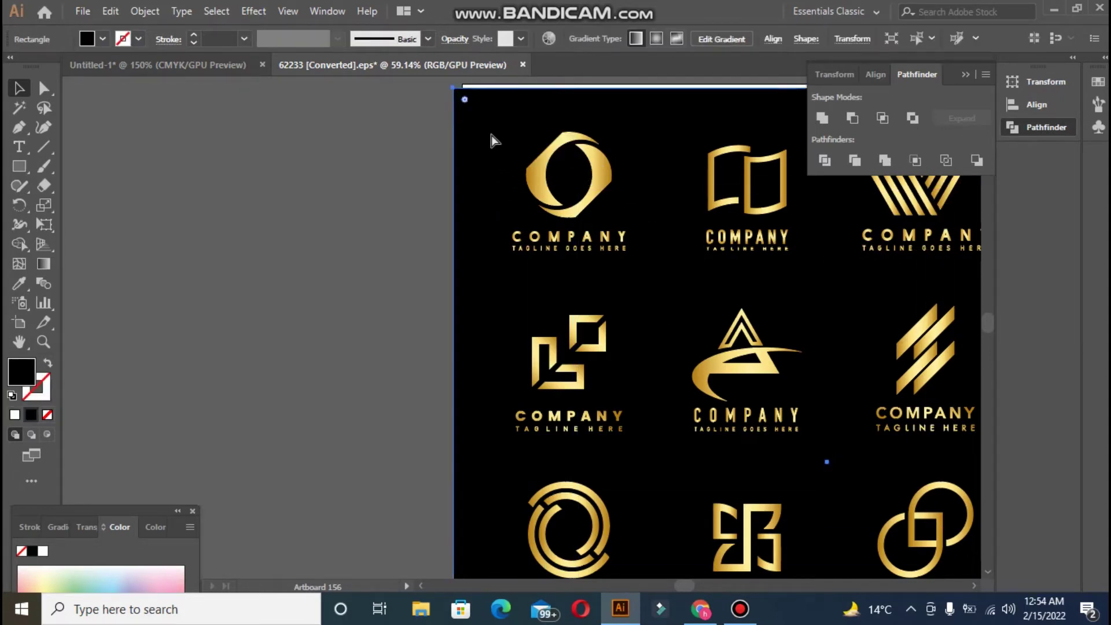
key(ctrl+shift+a)
click(645, 277)
Ungroup the collection of gold logos and copy the first one, the rounded O-shaped symbol with its company text.
right_click(598, 256)
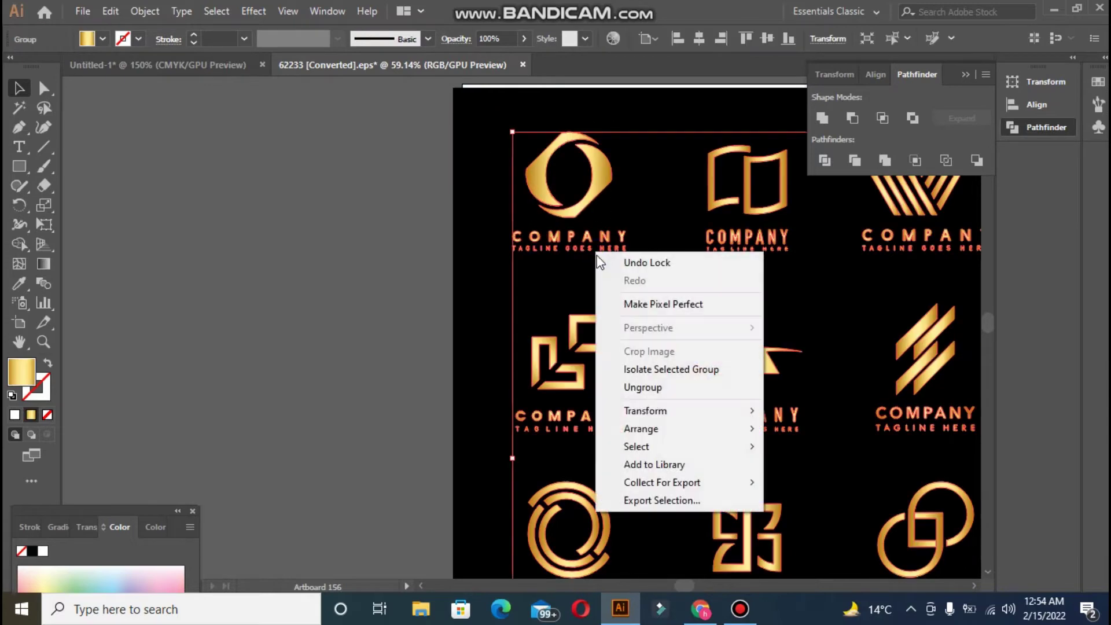
click(647, 389)
click(348, 302)
click(585, 249)
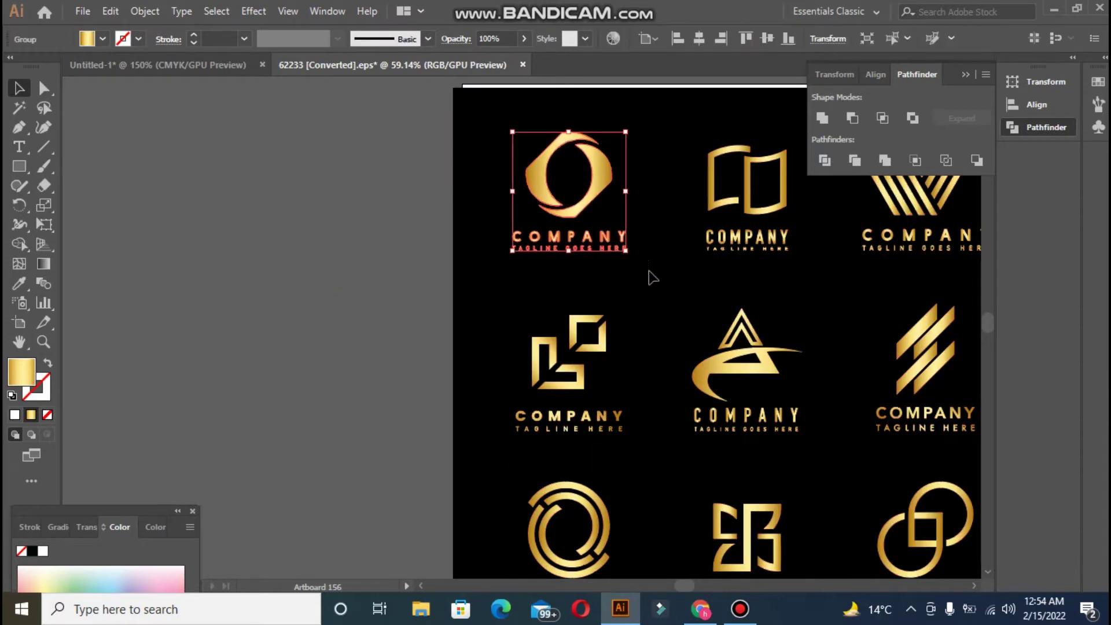
Paste the copied logo into the Untitled-1 card design and place it, scaled down, on the green rectangle.
click(134, 66)
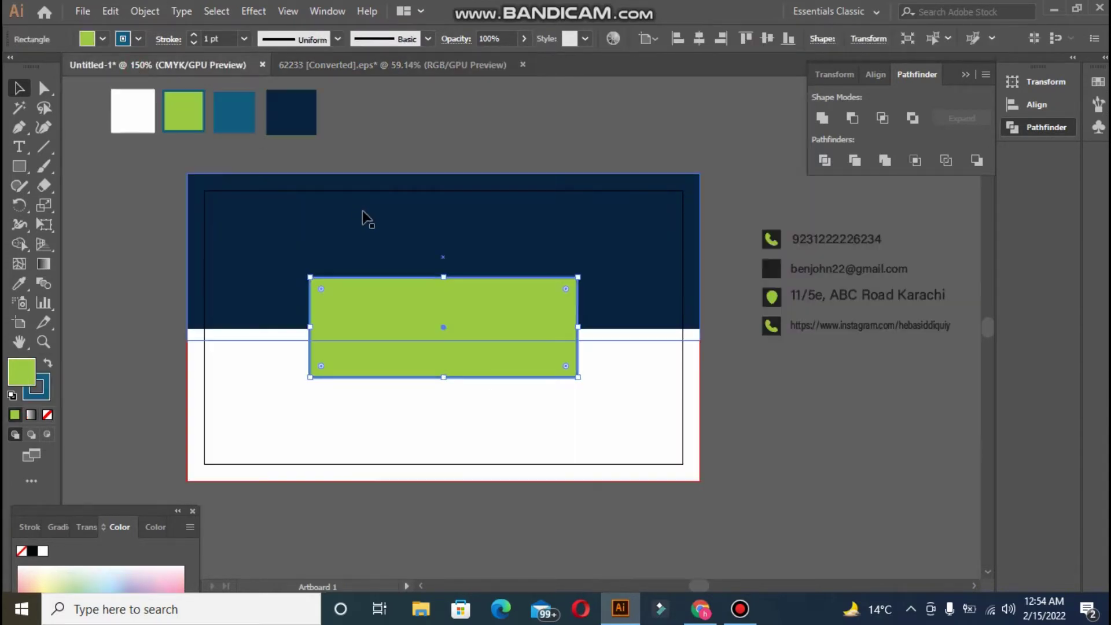
click(415, 310)
key(ctrl+v)
drag(382, 177, 446, 321)
Recolour the pasted logo with the dark navy swatch.
click(19, 283)
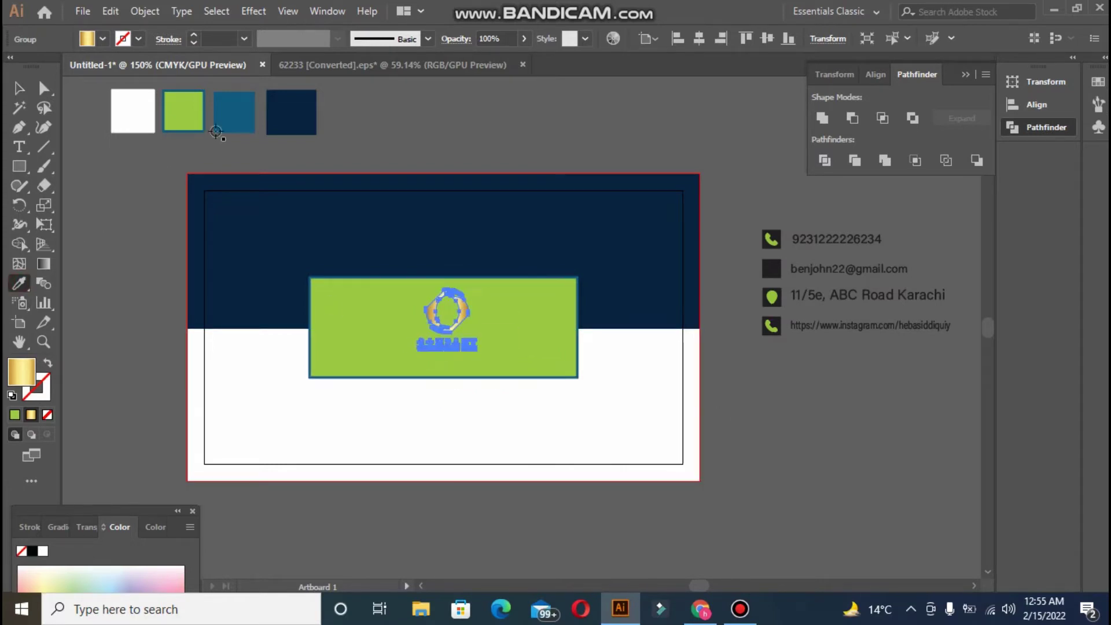
click(291, 111)
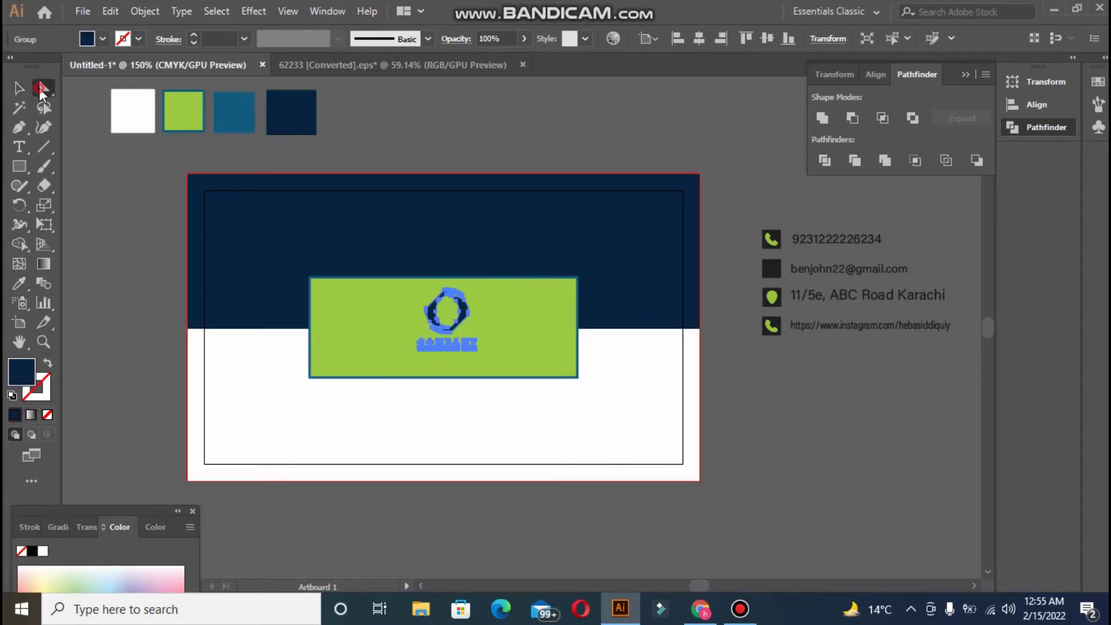
click(19, 89)
click(430, 176)
Align the logo and the green rectangle to each other by their horizontal and vertical centres.
key(ctrl+equal)
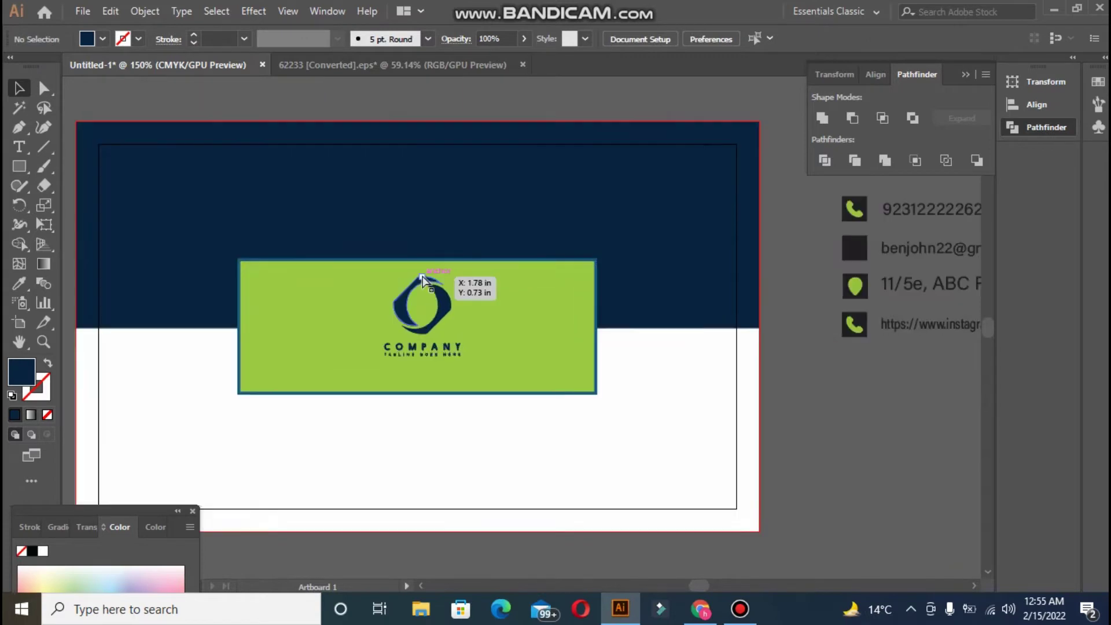
click(415, 357)
shift+click(369, 262)
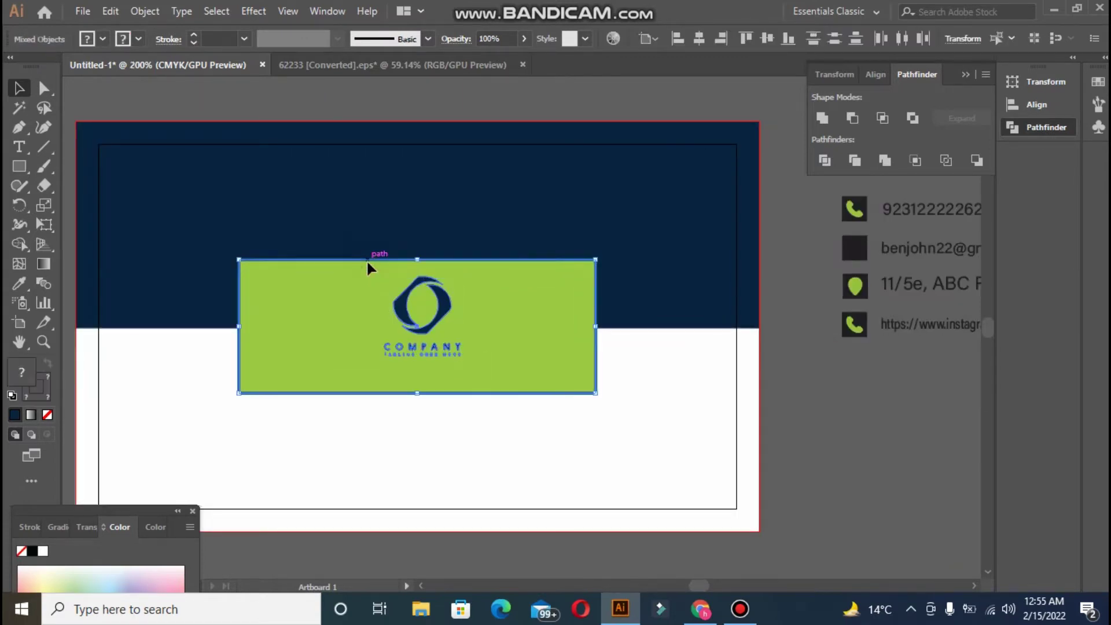
click(700, 38)
click(768, 38)
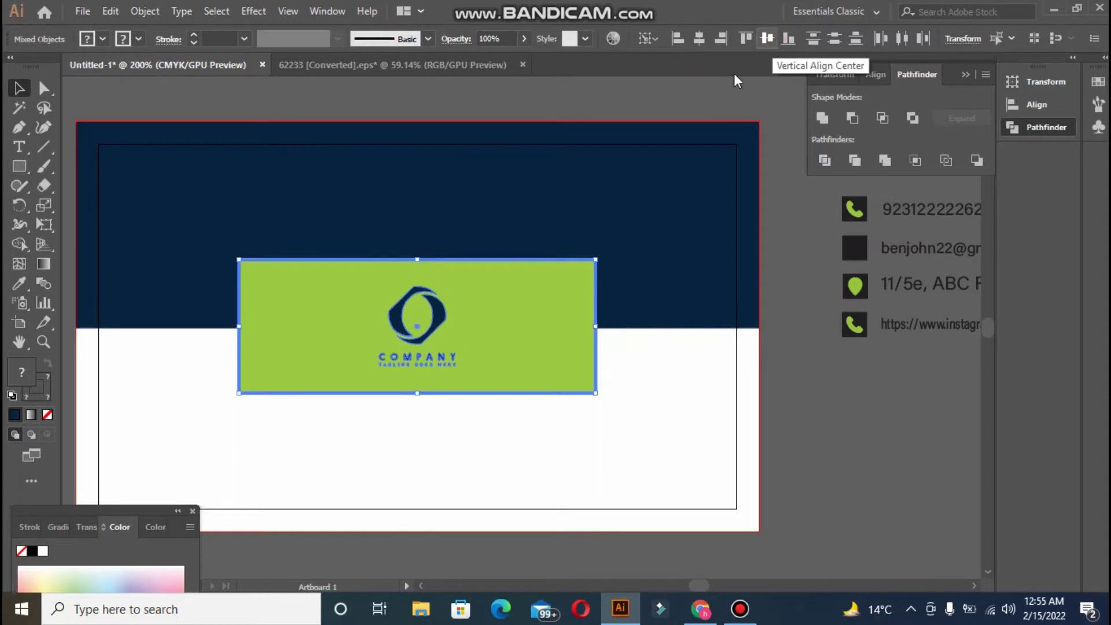
click(595, 103)
Ungroup the logo so that its symbol and lettering can be selected separately.
double_click(418, 358)
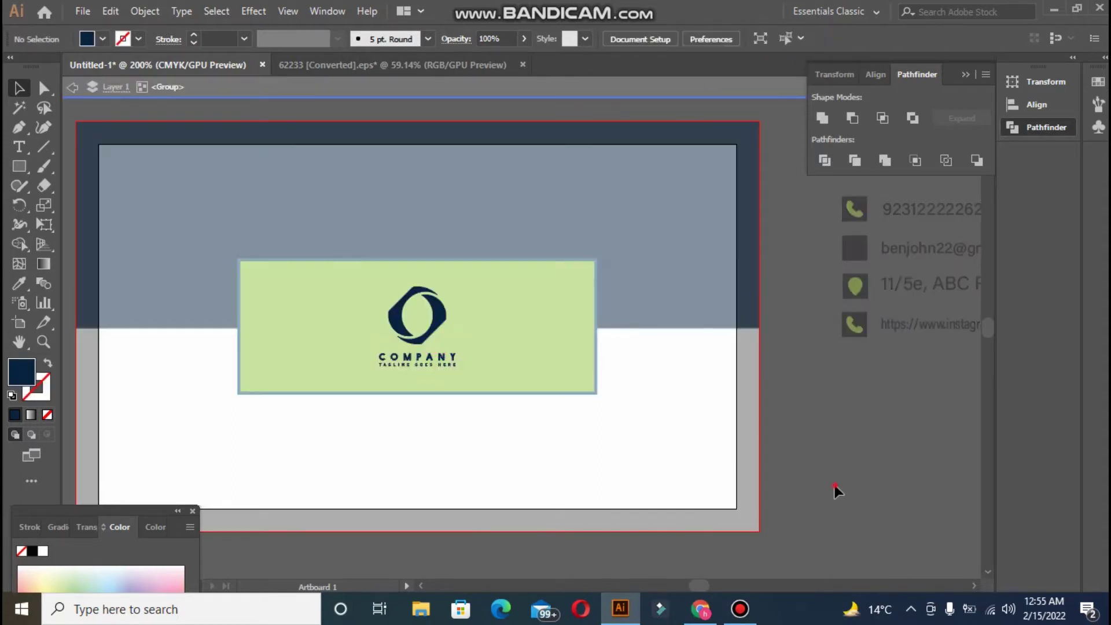
double_click(846, 440)
click(435, 358)
right_click(428, 367)
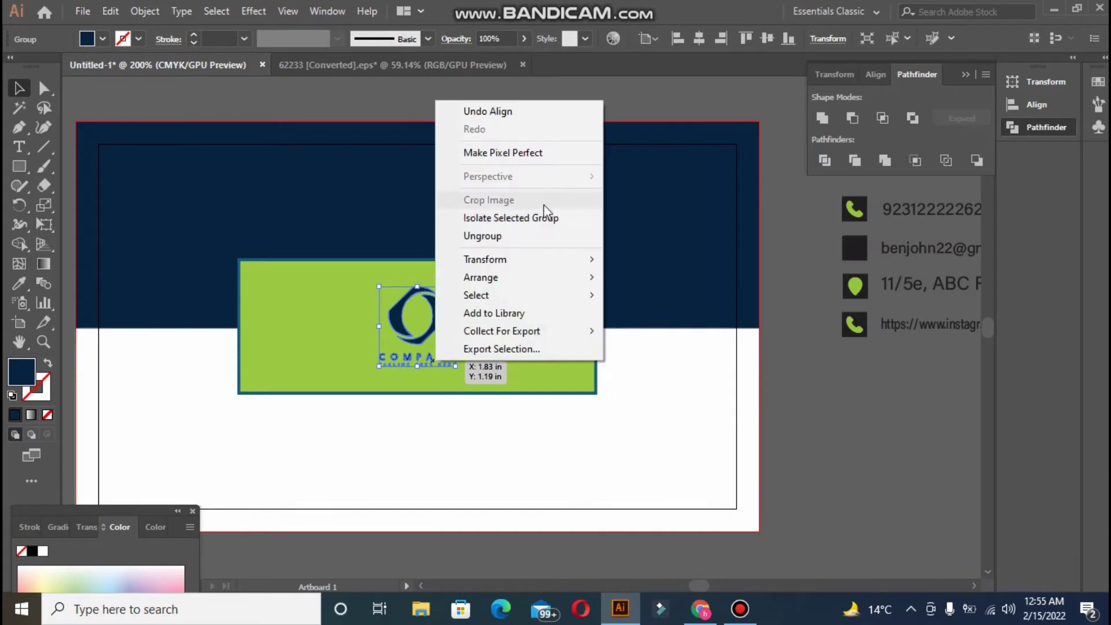
click(482, 236)
click(767, 455)
double_click(453, 358)
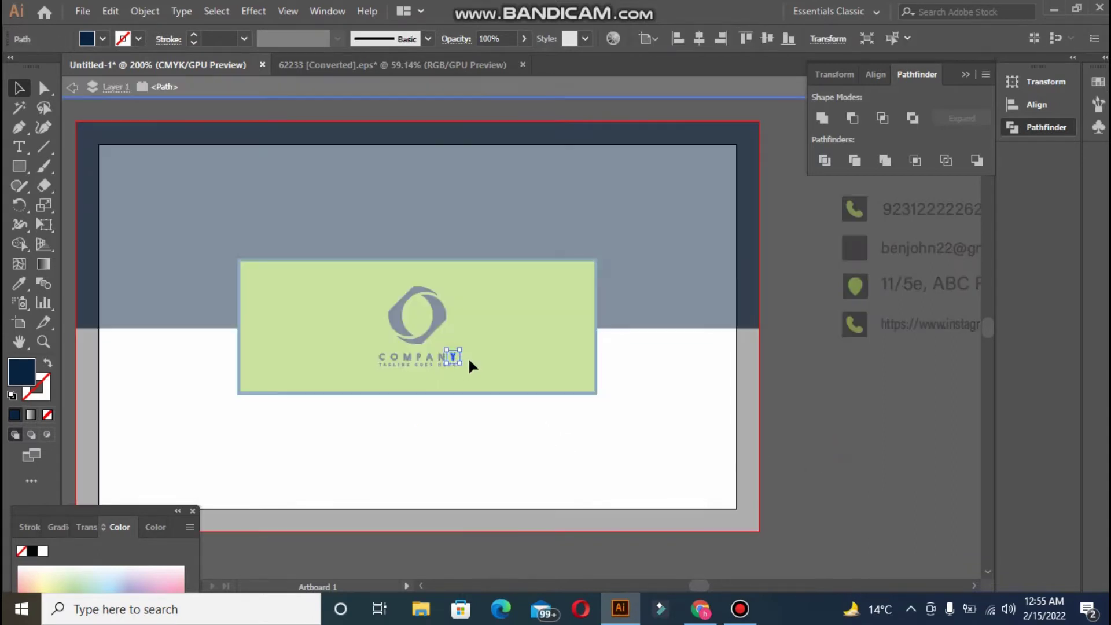
double_click(873, 414)
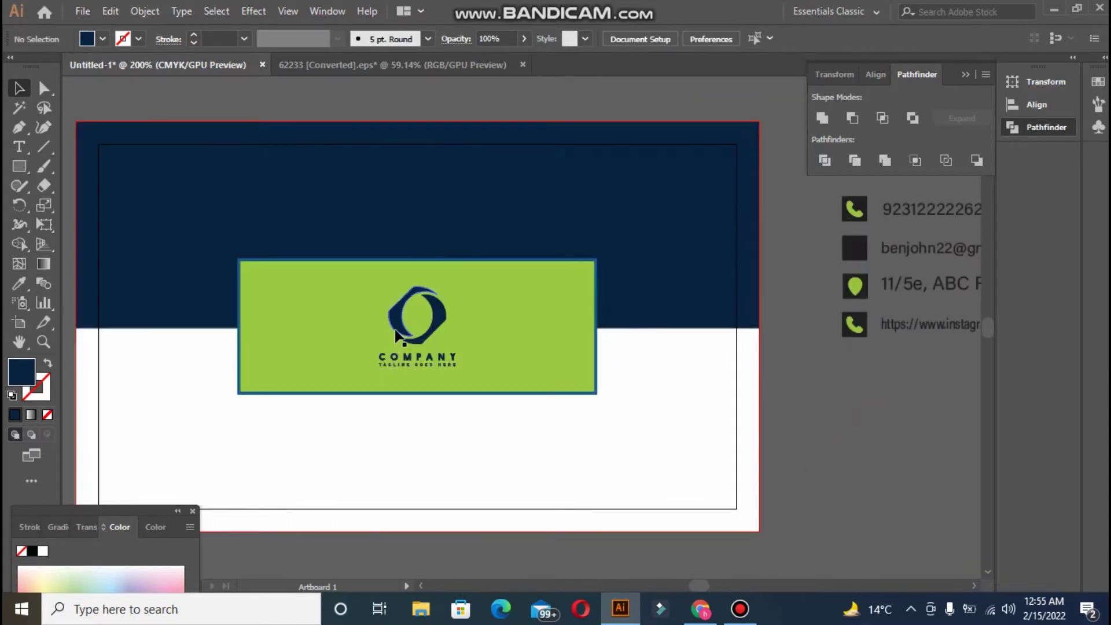
Delete the COMPANY name and tagline lettering beneath the logo symbol.
click(373, 354)
click(308, 122)
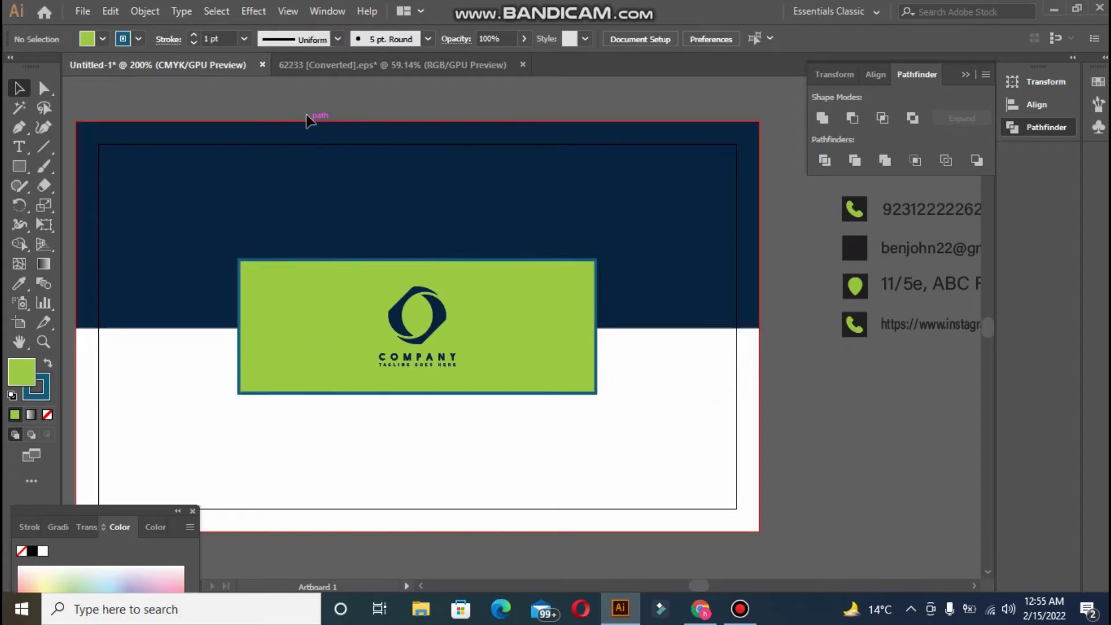
click(635, 347)
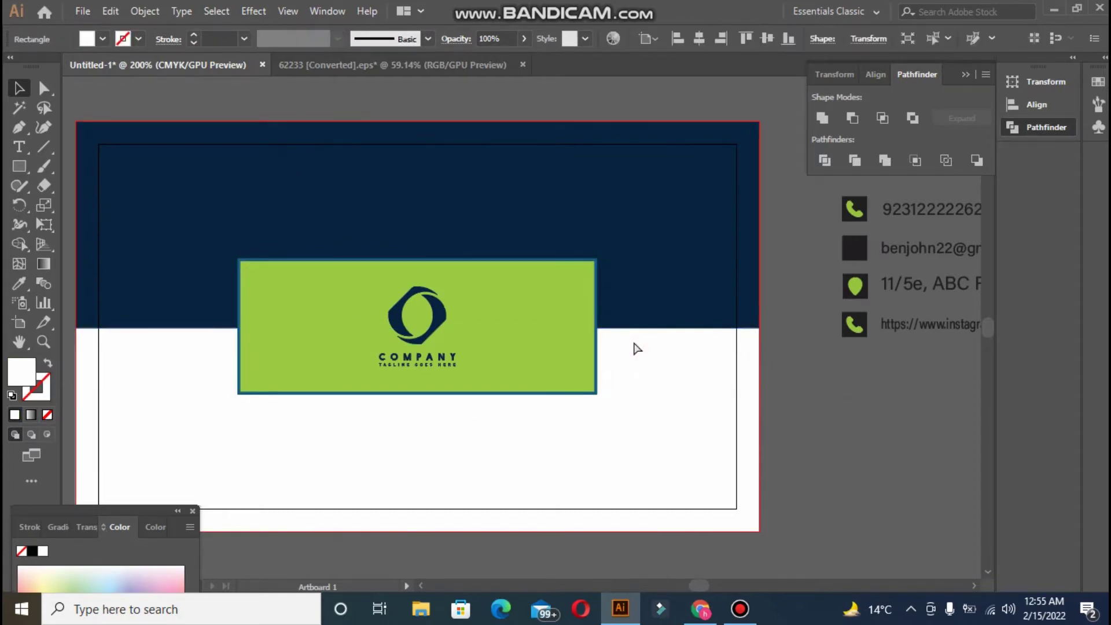
click(455, 363)
key(Delete)
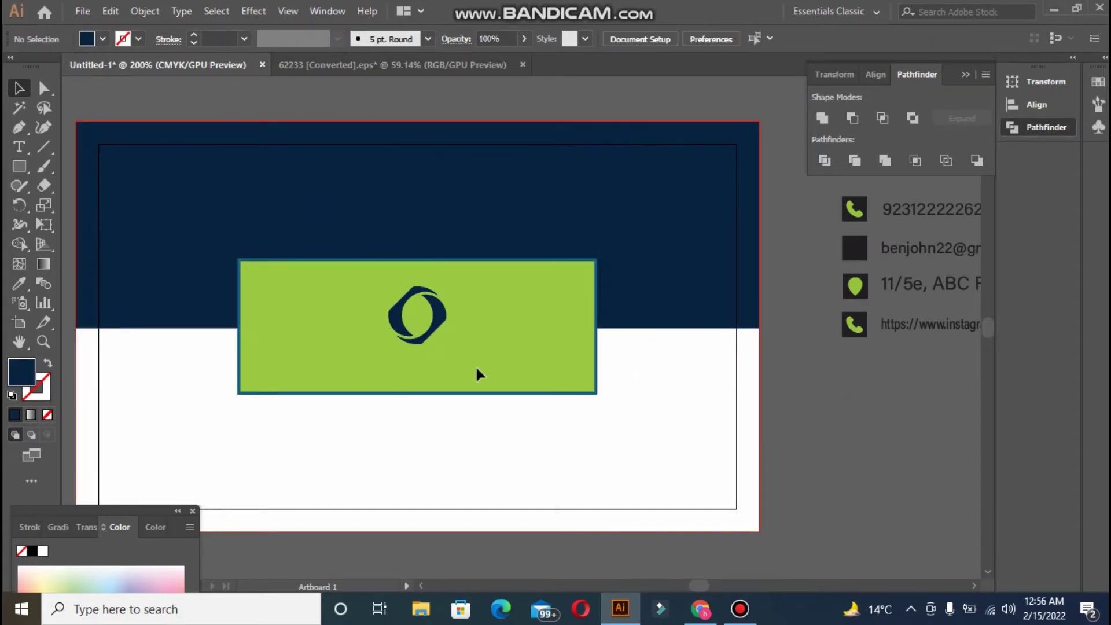
Add the text LUKE ECOMMERCE on the green rectangle and place it just beneath the logo symbol.
click(17, 147)
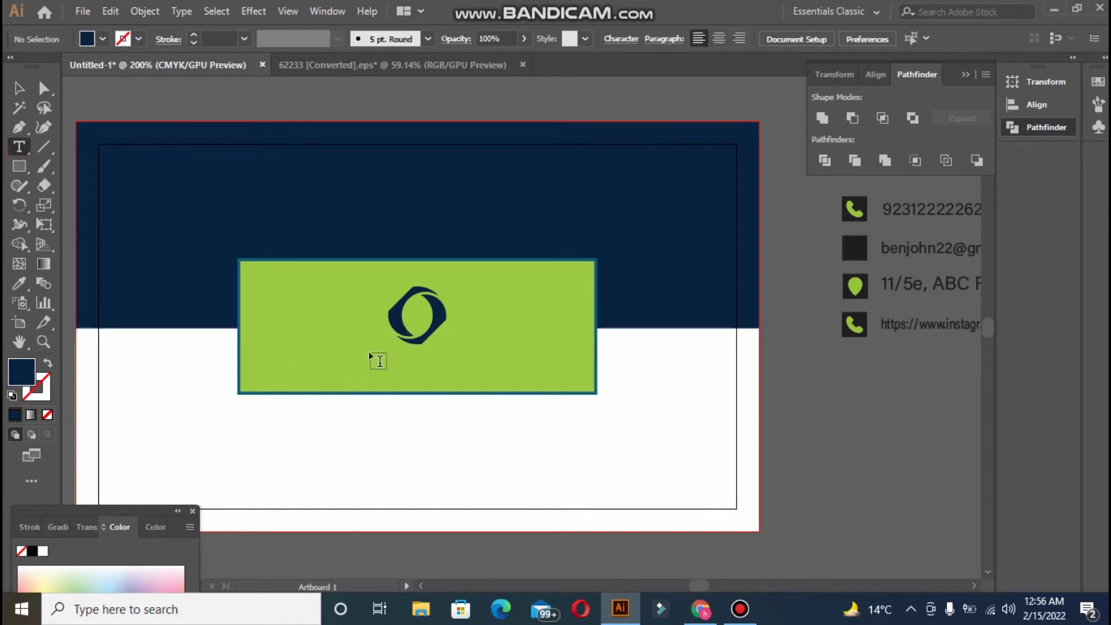
click(380, 361)
key(BackSpace)
text(LUKE)
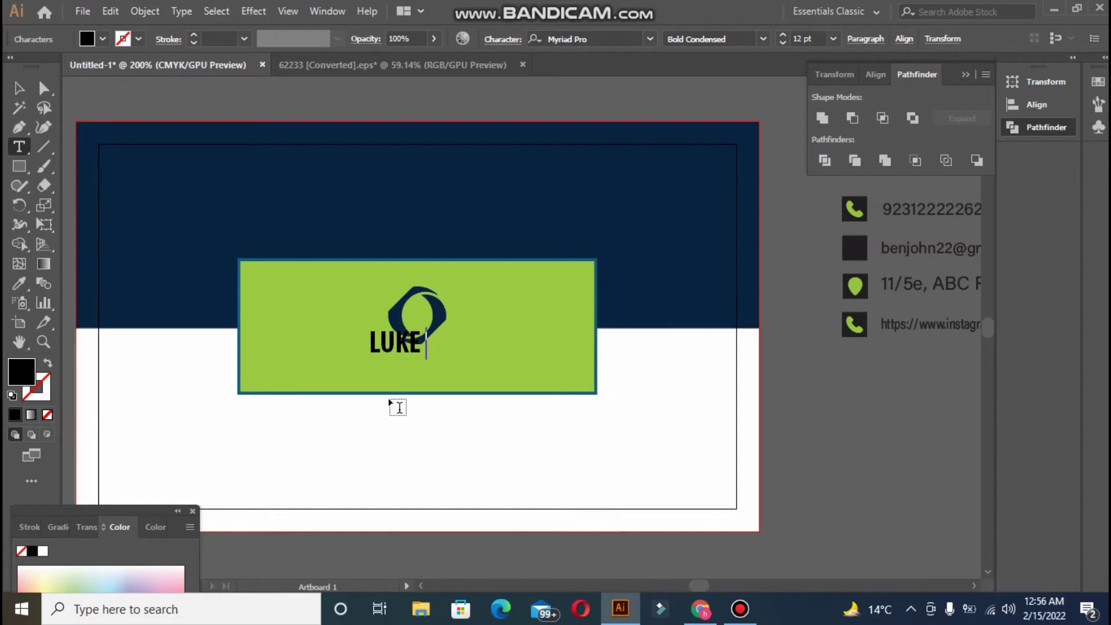
text(ECOMME)
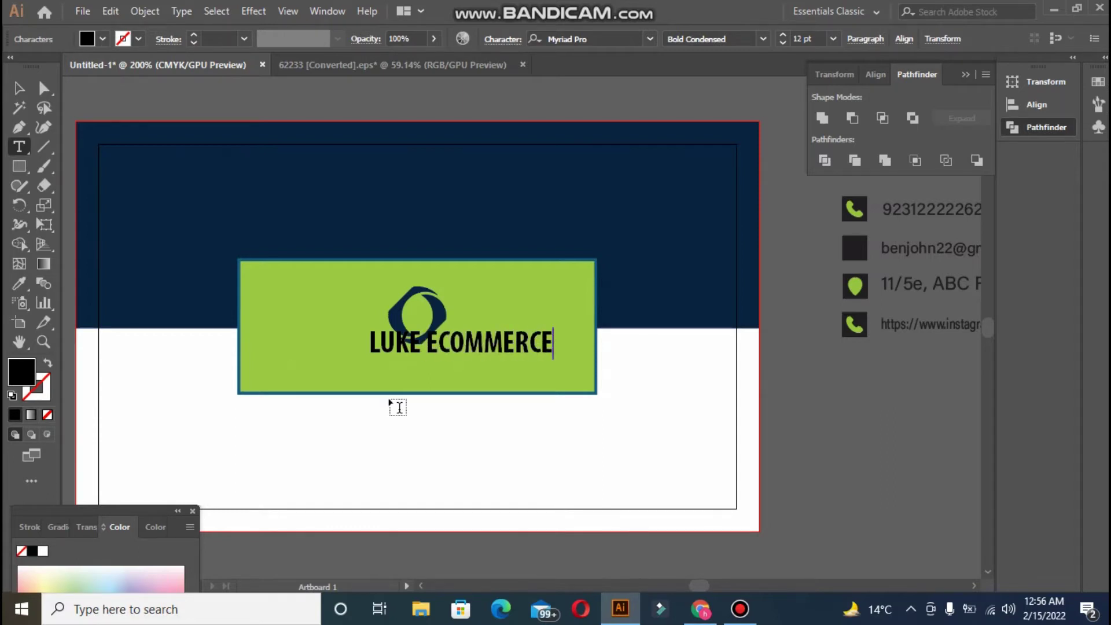
text(RCE)
key(Escape)
drag(399, 345, 373, 364)
Recolour the LUKE ECOMMERCE text with the dark navy sampled from the card's upper background.
click(19, 283)
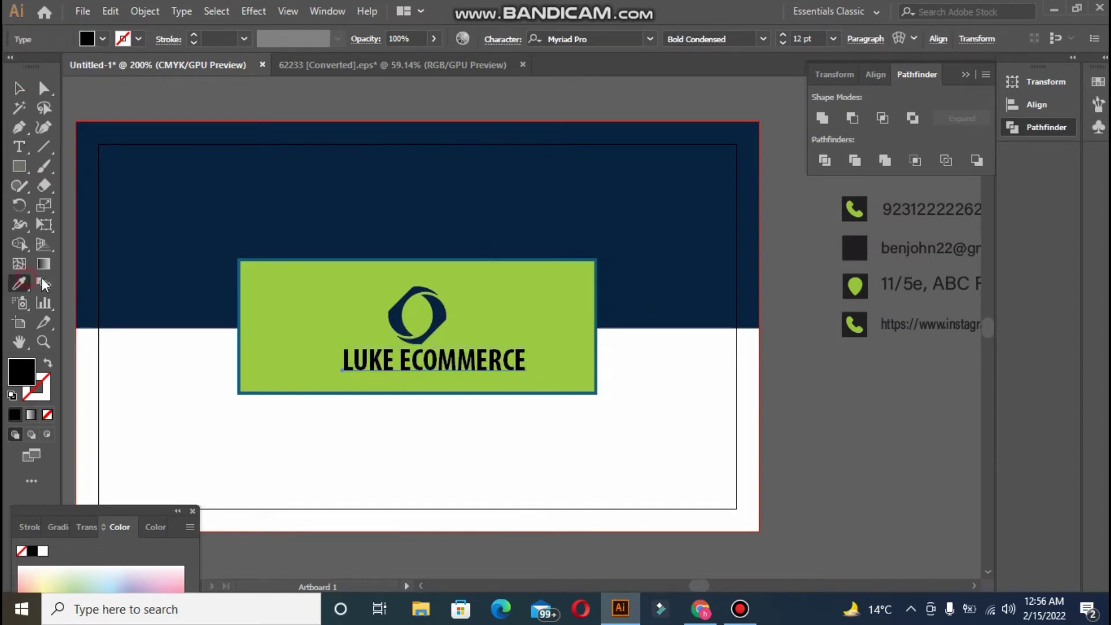
click(154, 347)
click(131, 242)
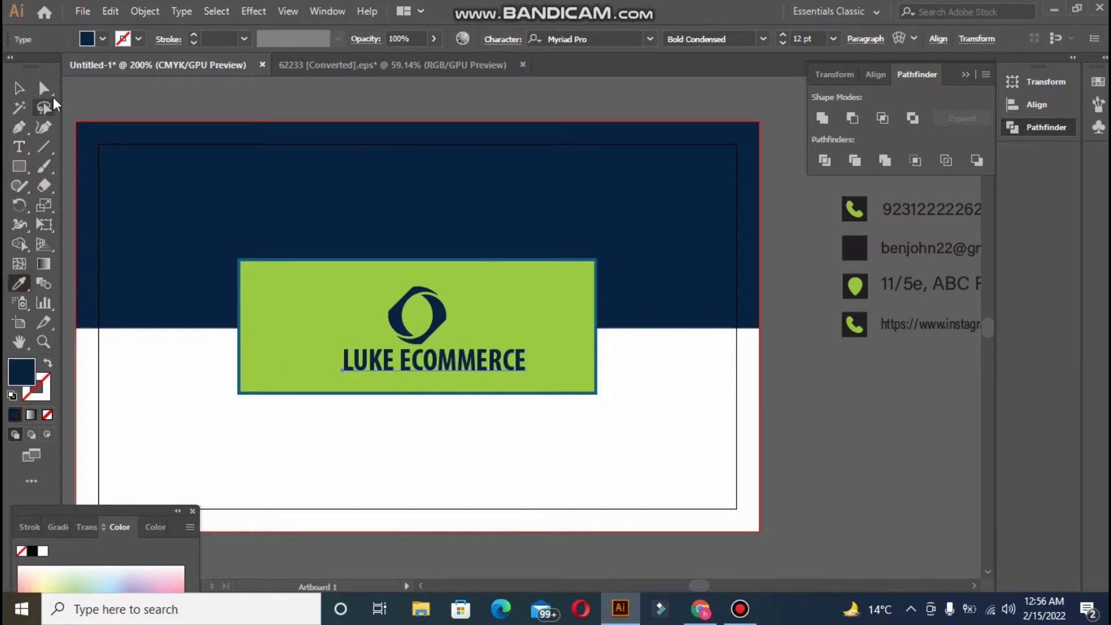
Set the LUKE ECOMMERCE text in Acumin Variable Concept, Medium style.
click(499, 40)
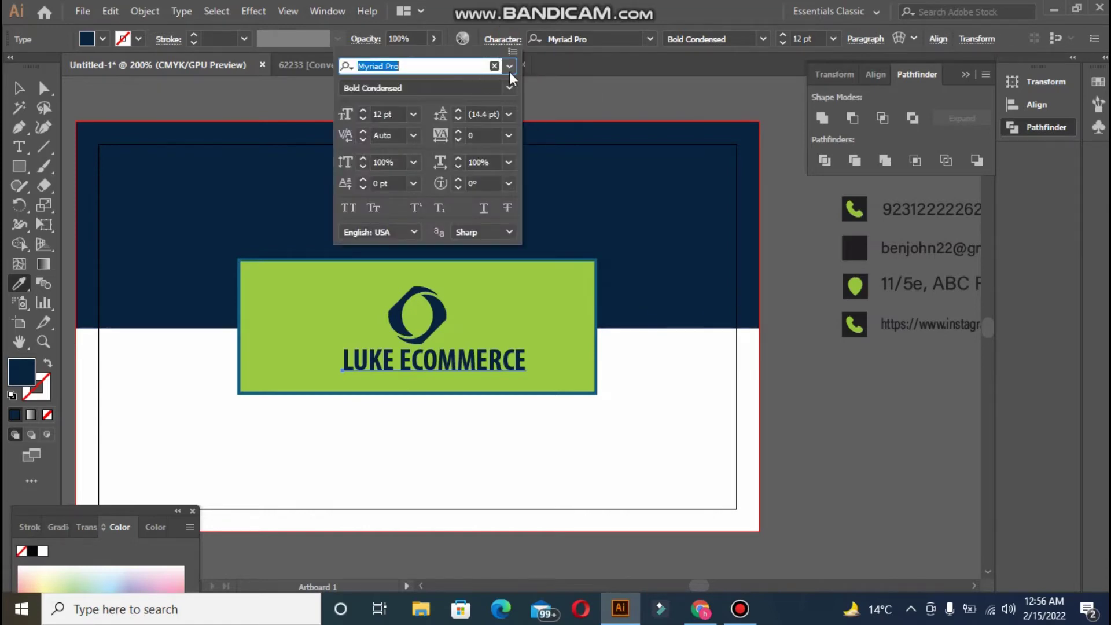
click(508, 66)
click(463, 173)
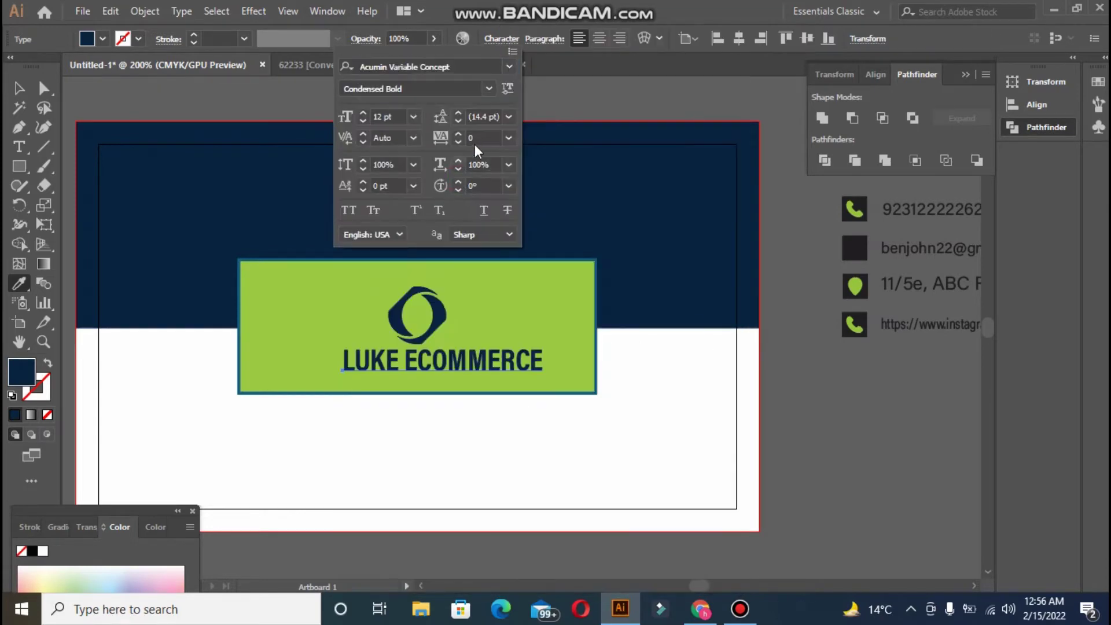
click(491, 95)
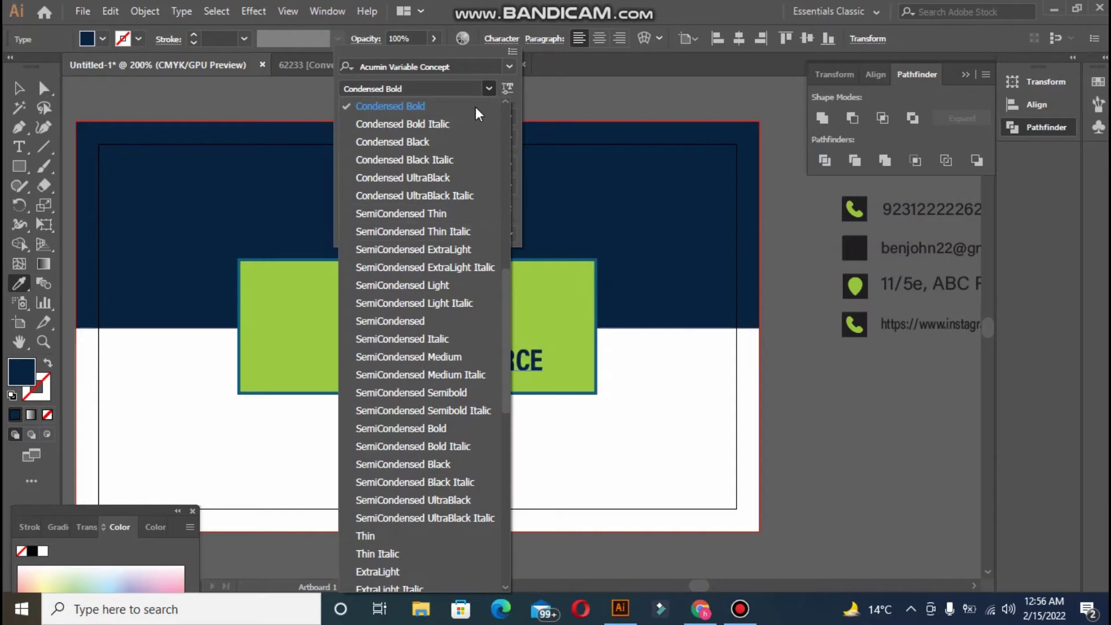
drag(504, 293, 505, 398)
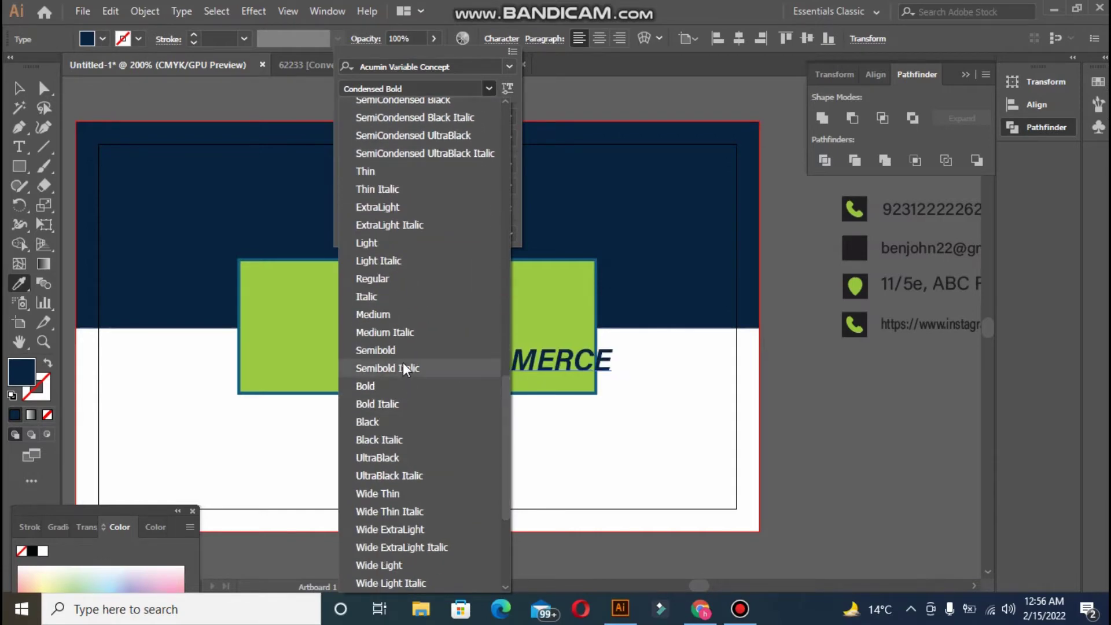
click(399, 315)
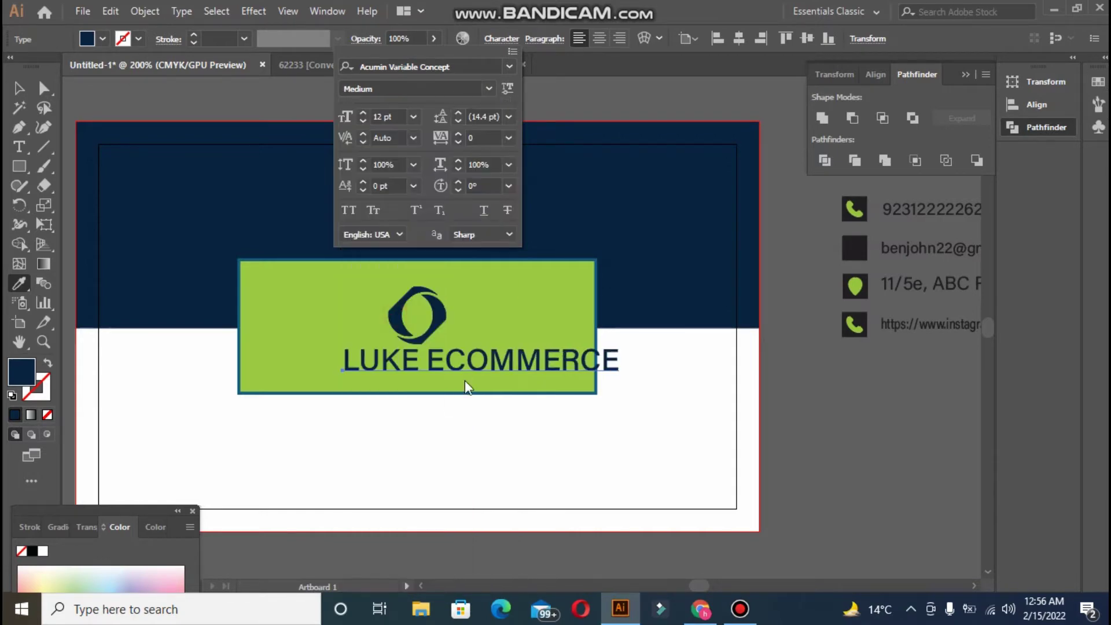
Reduce the LUKE ECOMMERCE text to 6 pt and move it up close beneath the logo symbol.
click(364, 122)
click(412, 368)
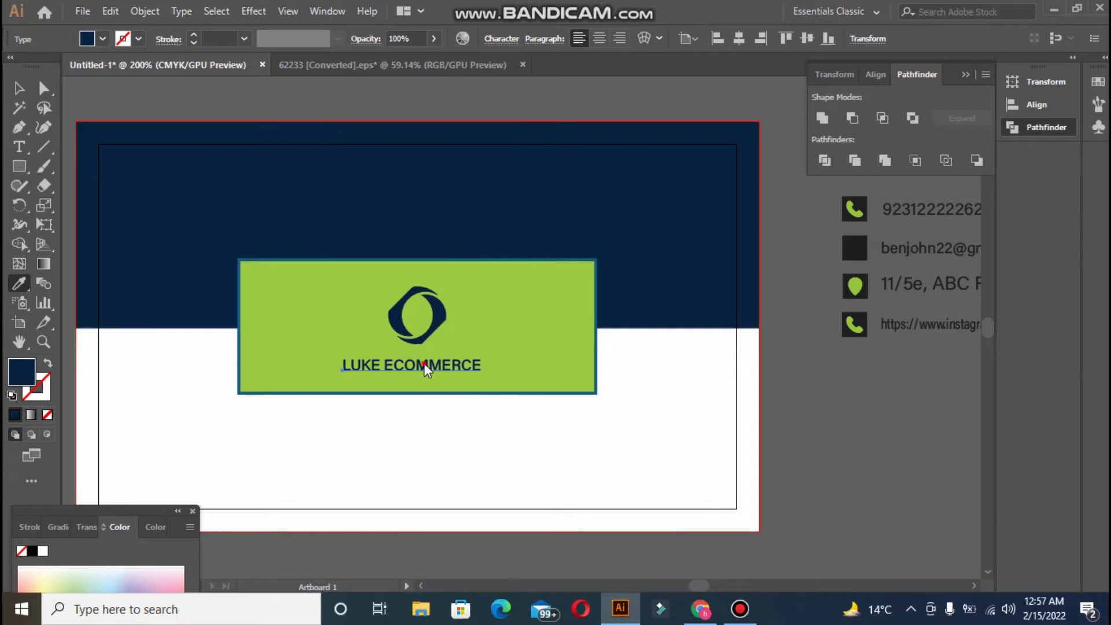
click(19, 89)
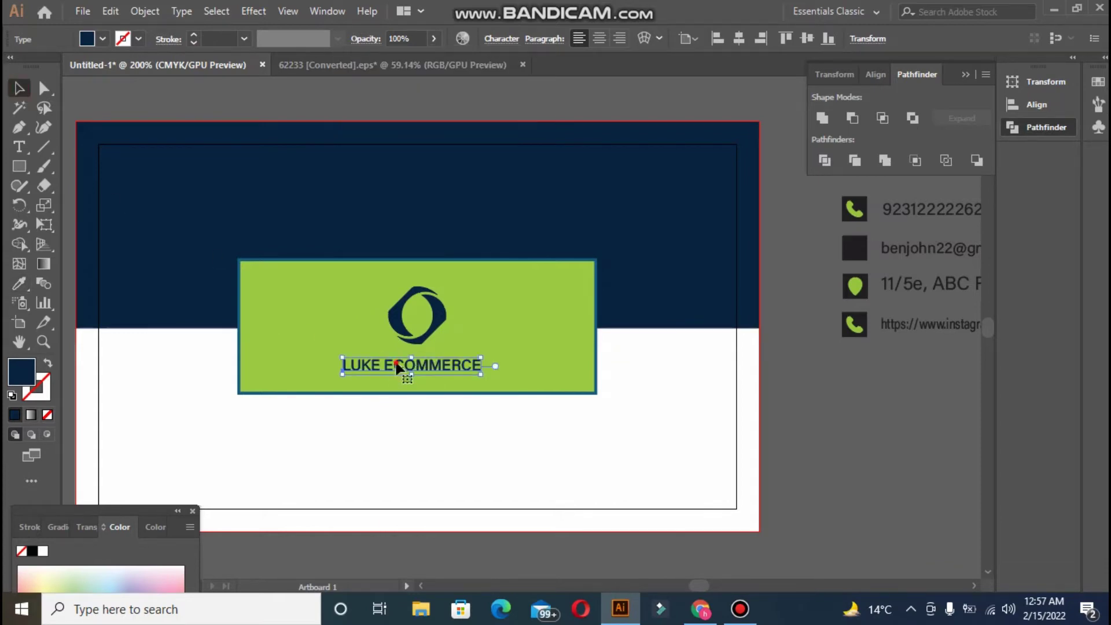
drag(397, 366, 401, 356)
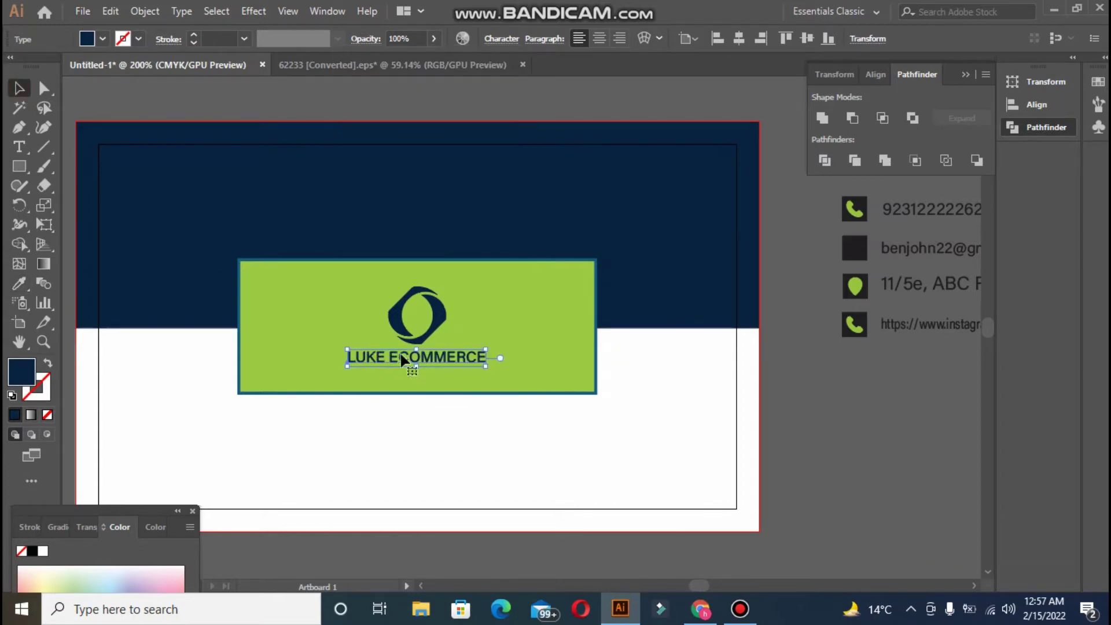
Change the LUKE ECOMMERCE text's font style to Bold.
click(501, 39)
click(484, 90)
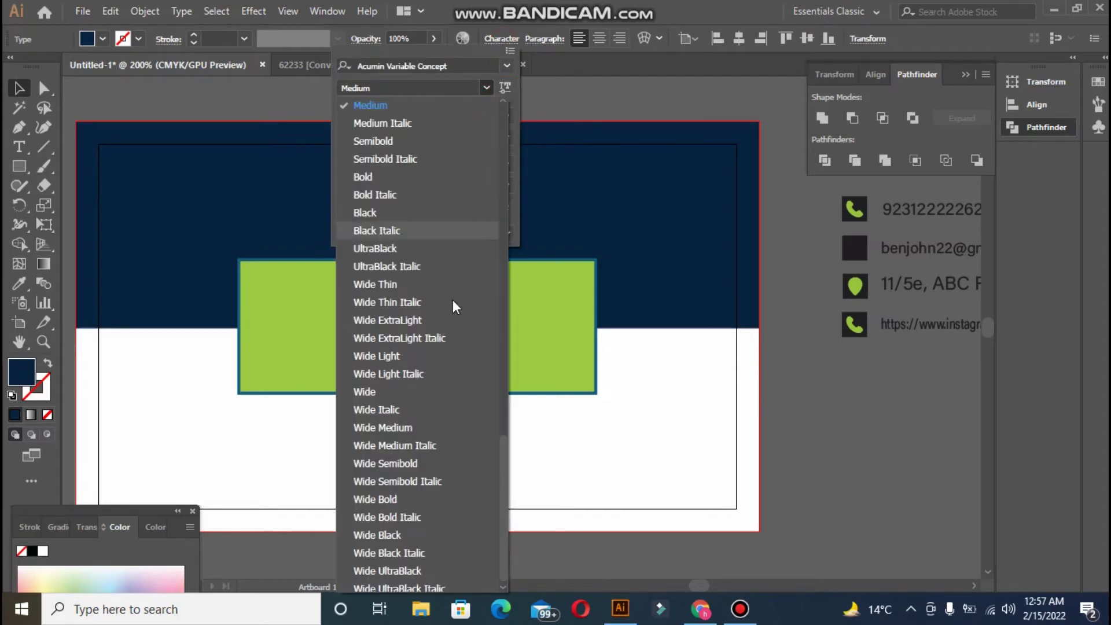
click(415, 175)
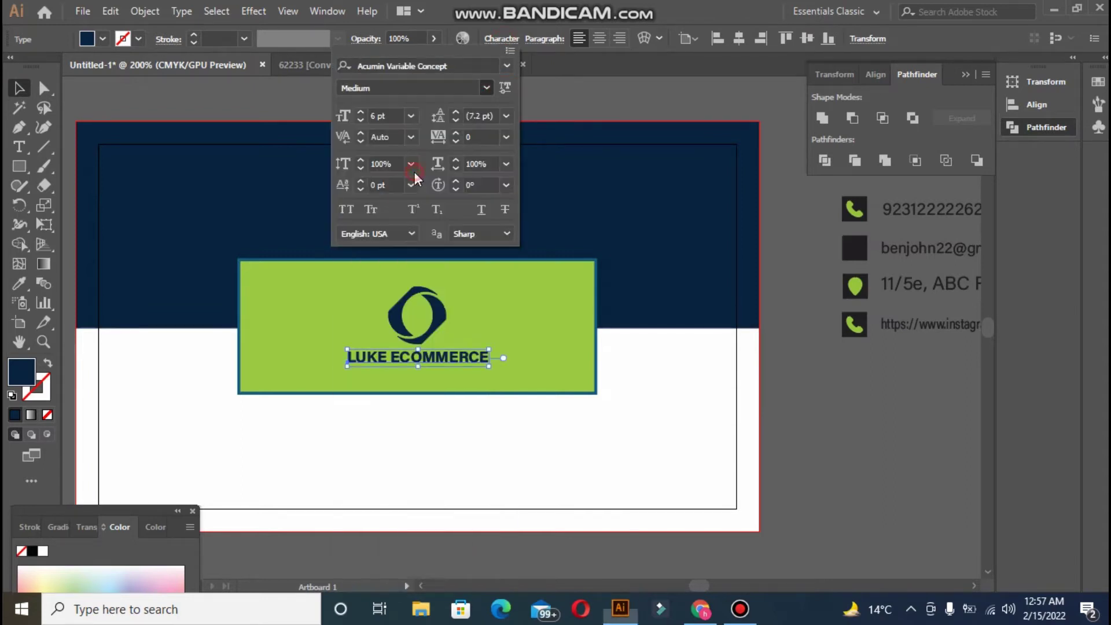
click(301, 96)
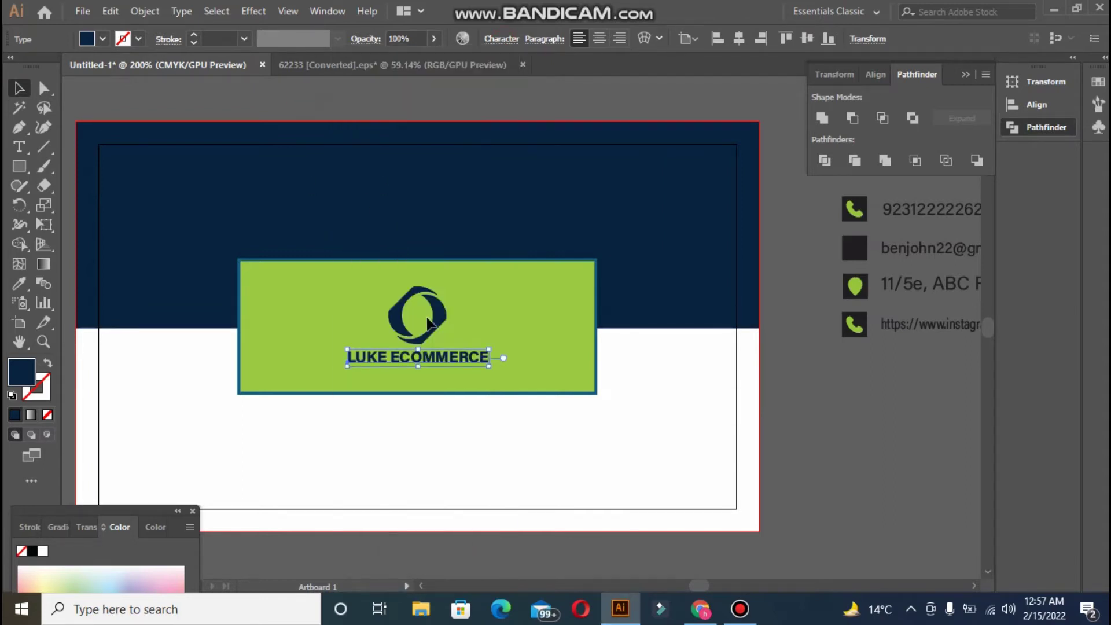
Align the LUKE ECOMMERCE text and the logo symbol by their horizontal centres, with the symbol as the key object.
click(431, 113)
click(417, 363)
shift+click(411, 301)
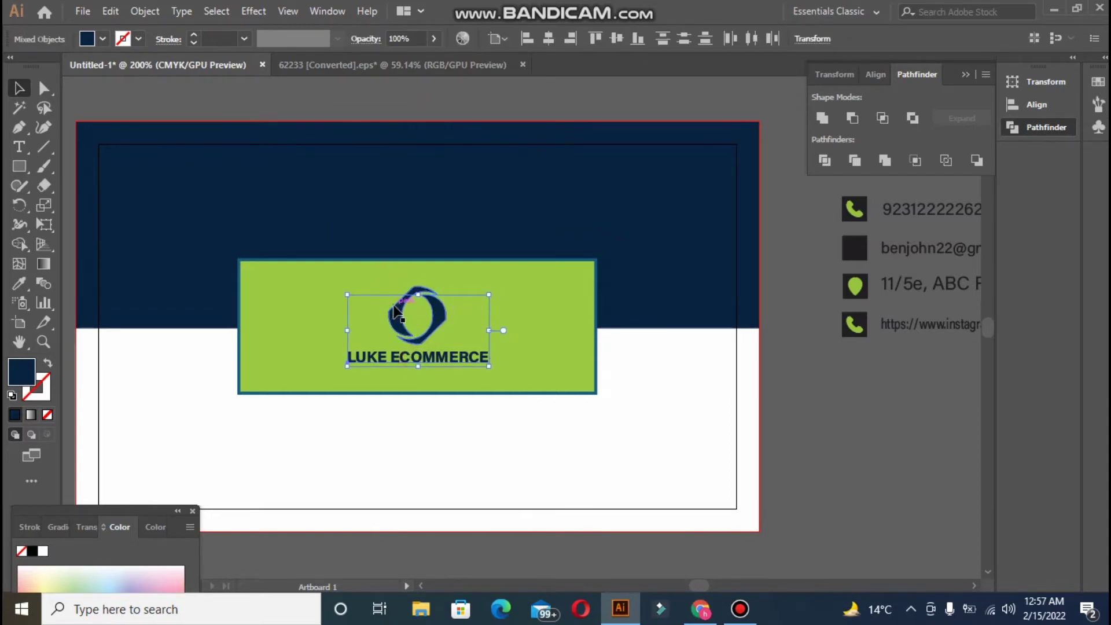
mouse_move(395, 313)
mouse_down()
mouse_move(407, 297)
mouse_move(427, 314)
mouse_move(414, 313)
mouse_up()
click(798, 395)
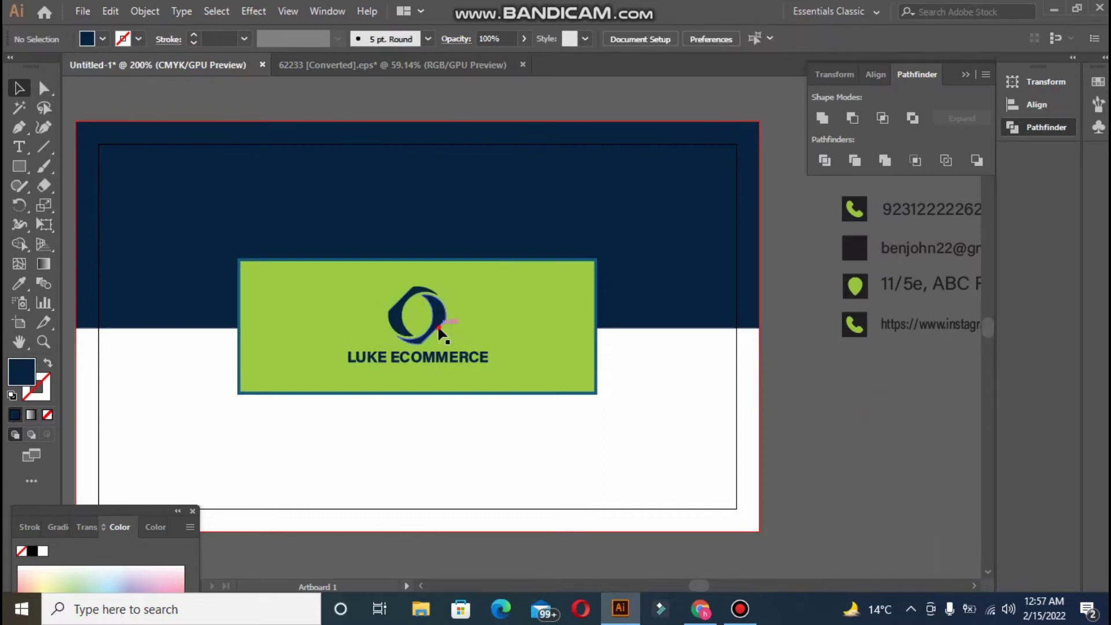
click(442, 306)
shift+click(449, 360)
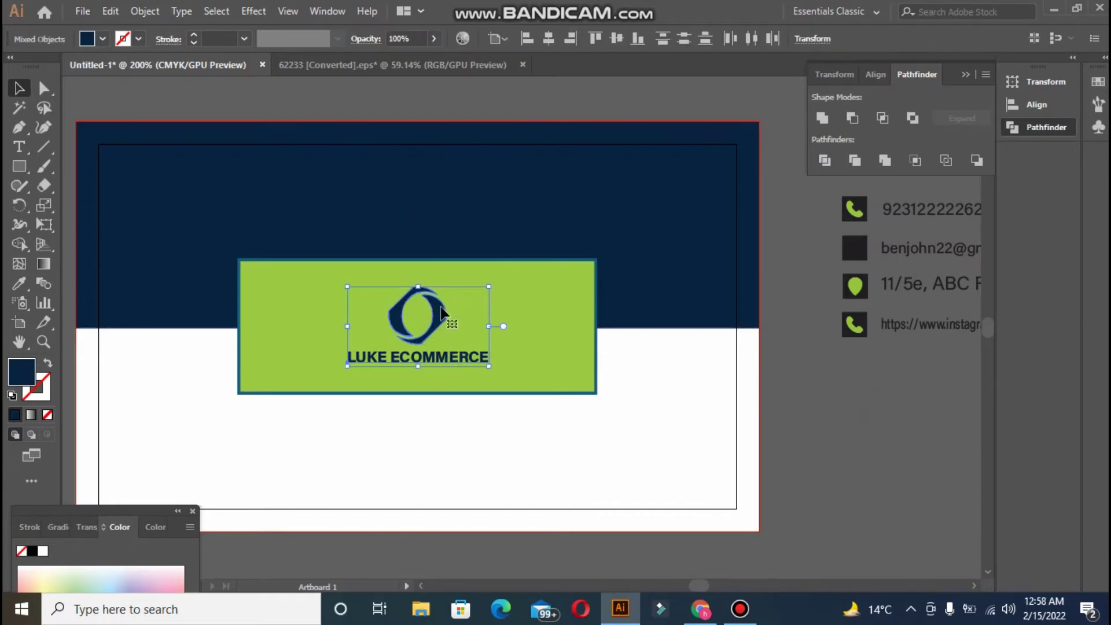
click(440, 311)
click(550, 40)
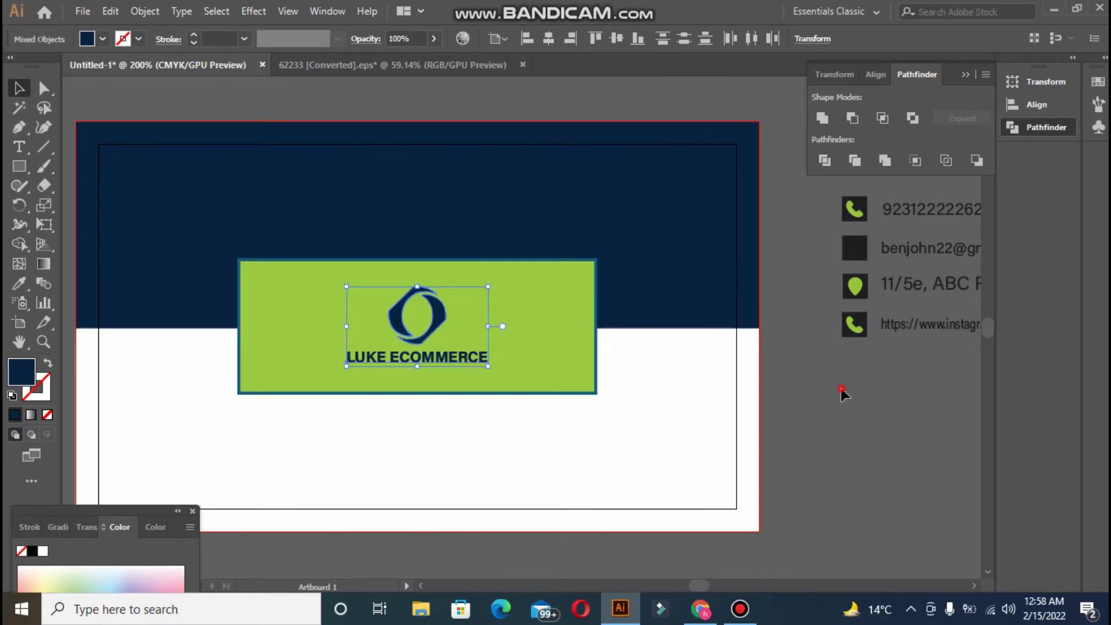
click(762, 383)
Lock the navy rectangle and the white background rectangle of the card.
key(ctrl+minus)
key(ctrl+minus)
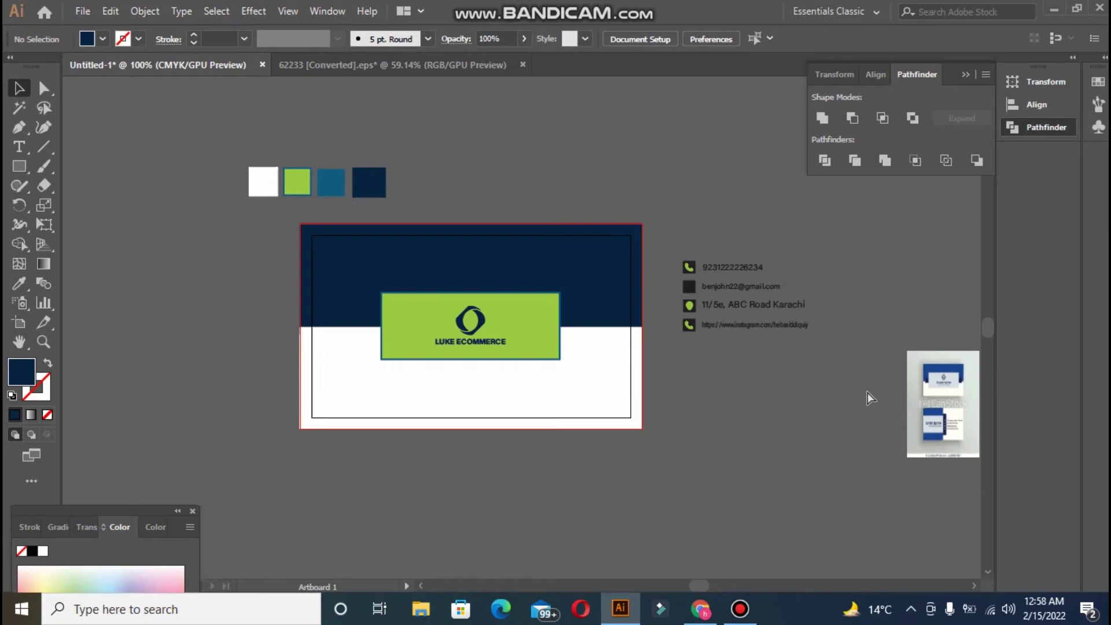
key(ctrl+plus)
click(499, 275)
click(509, 109)
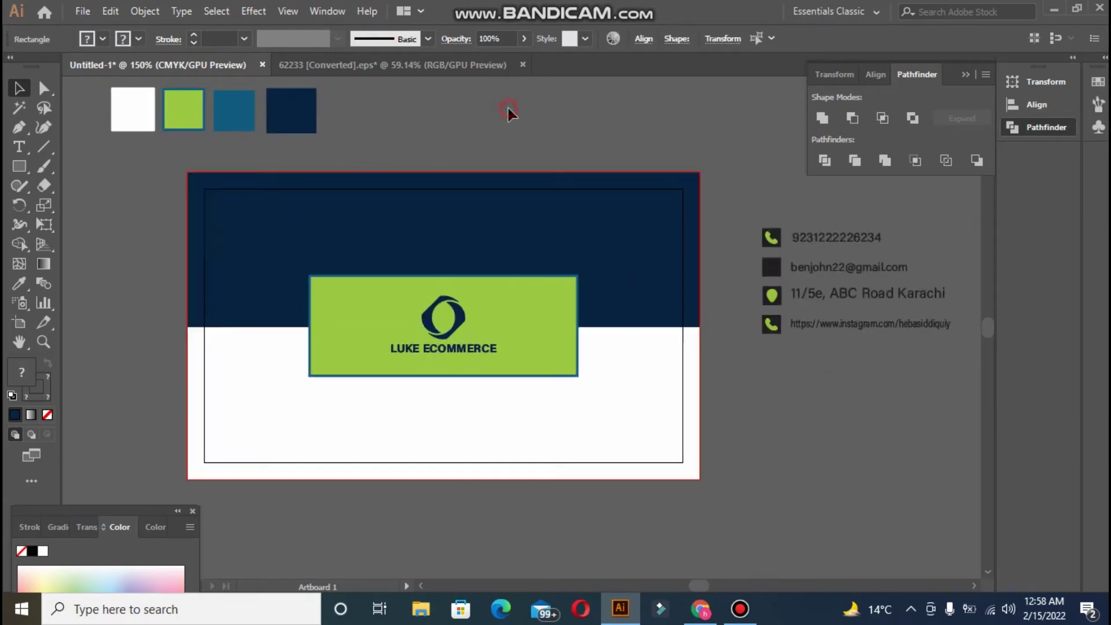
click(343, 234)
key(ctrl+2)
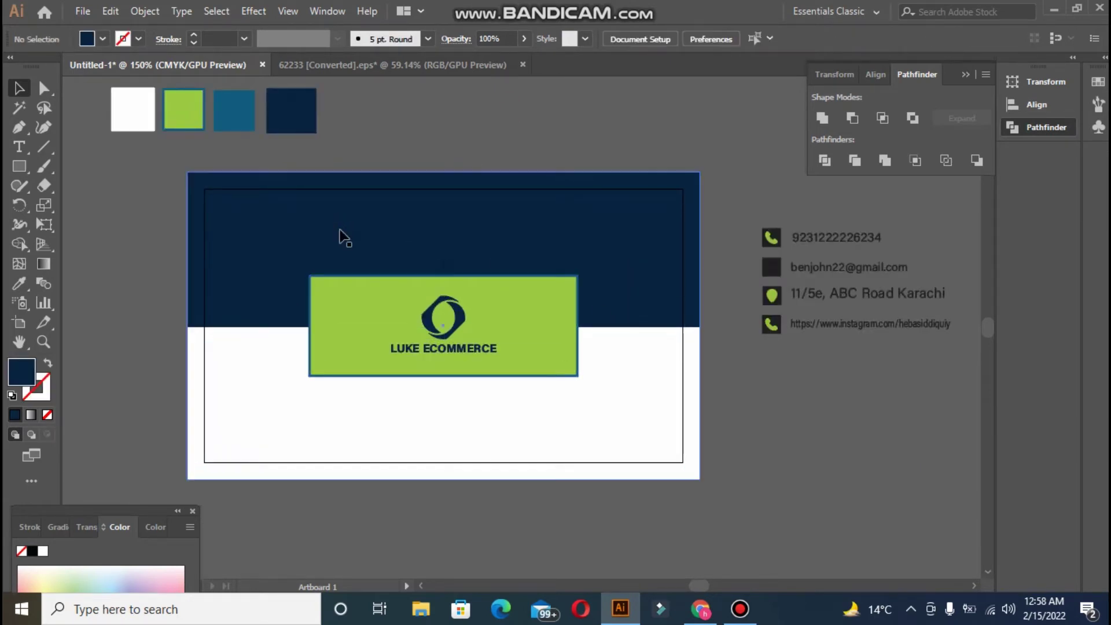
click(230, 371)
key(ctrl+2)
Try to align the logo symbol and text vertically to the centre of the green rectangle.
click(356, 279)
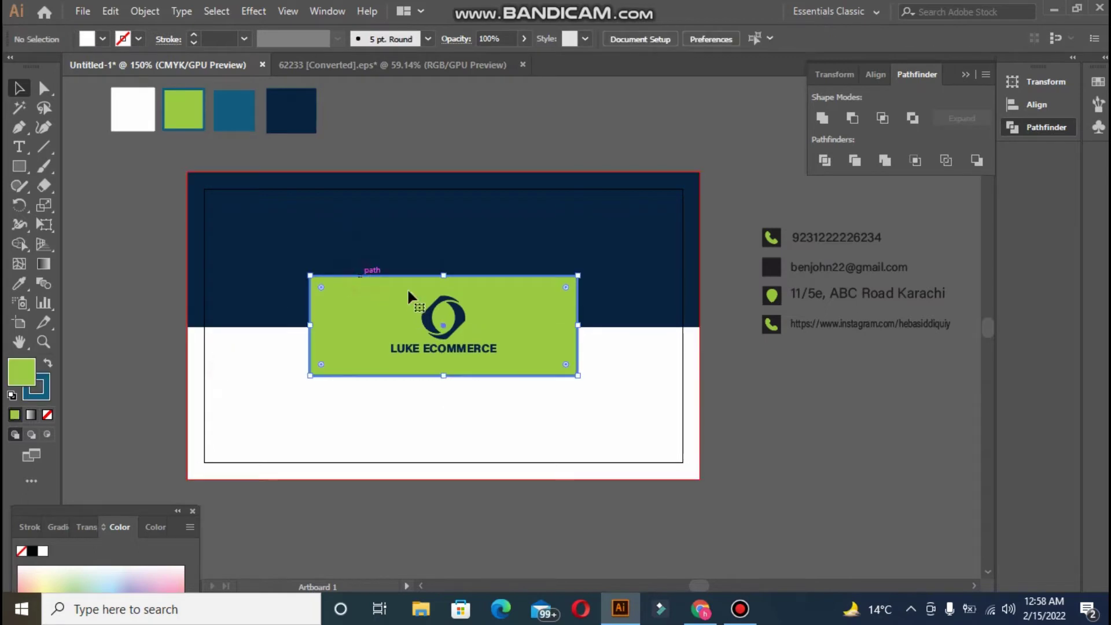
shift+click(433, 315)
shift+click(471, 351)
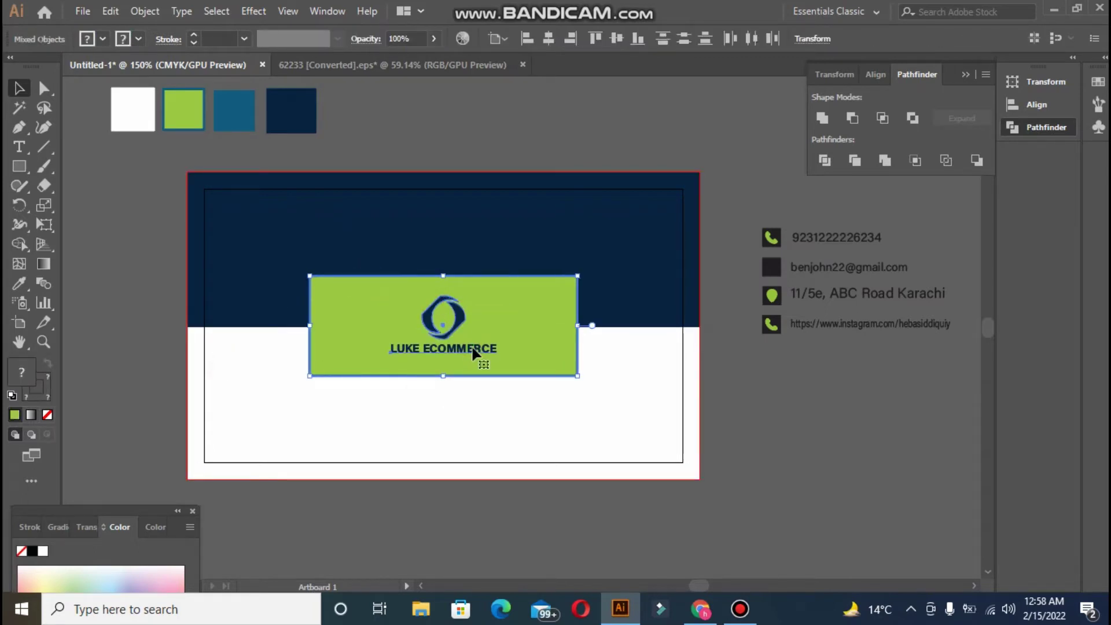
click(552, 277)
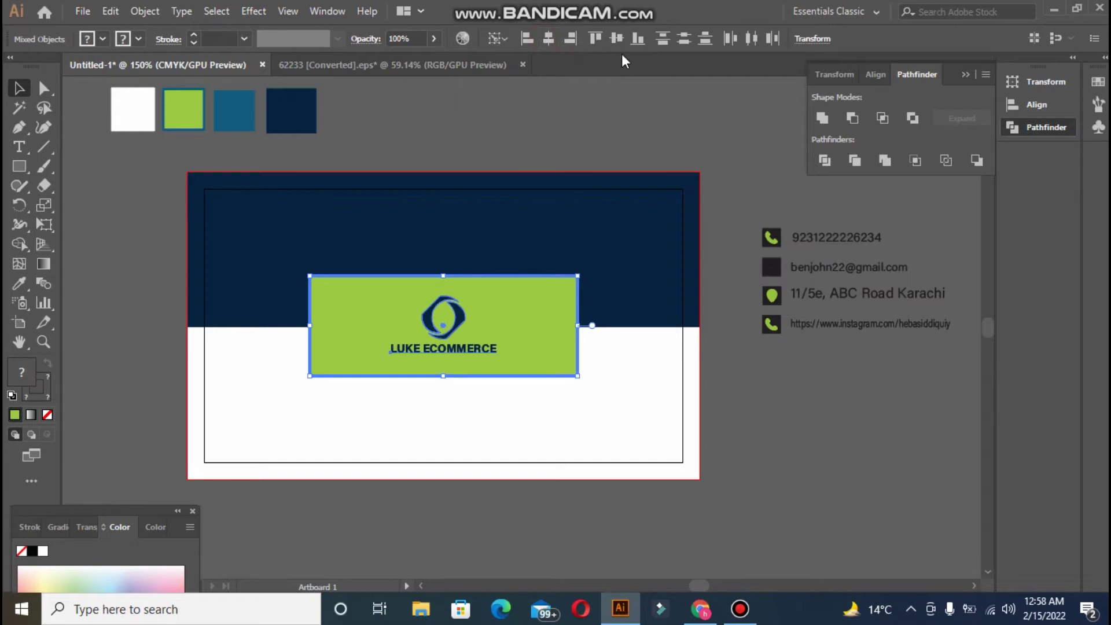
click(617, 39)
key(ctrl+z)
click(478, 255)
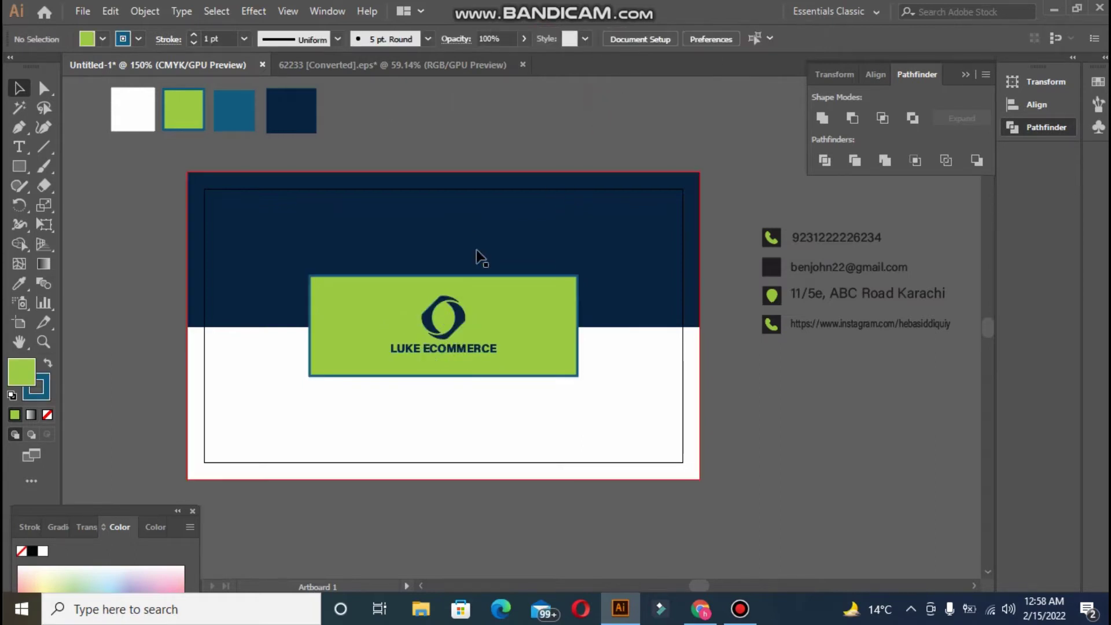
Create a new landscape CMYK document of 3.5 x 2 in with one artboard and 0.125 in bleed on all sides.
click(83, 11)
click(93, 28)
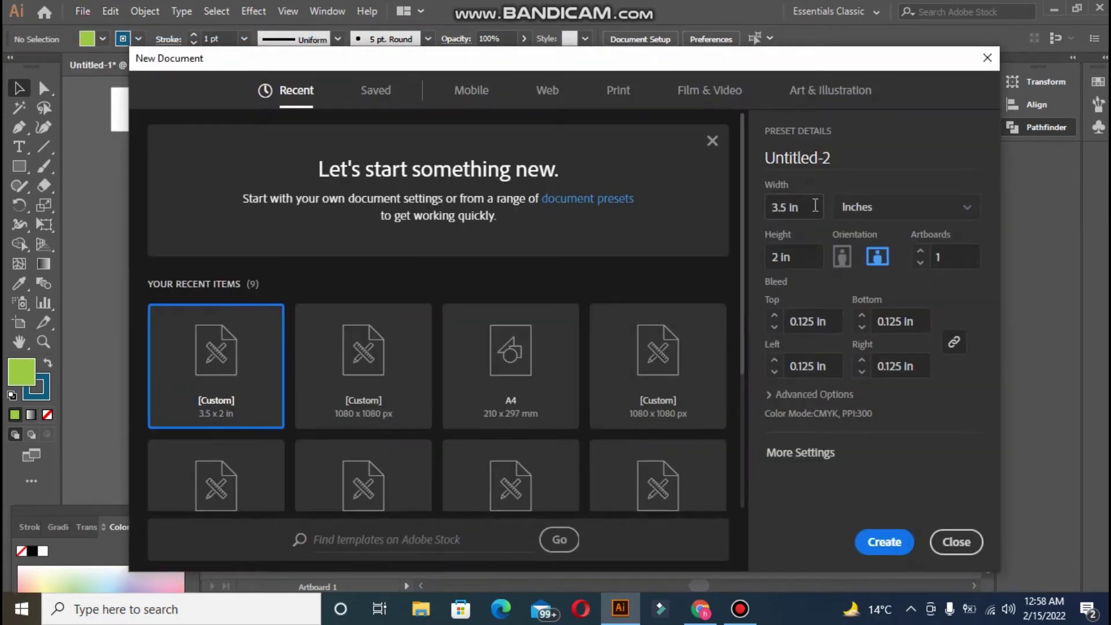
click(854, 214)
click(851, 256)
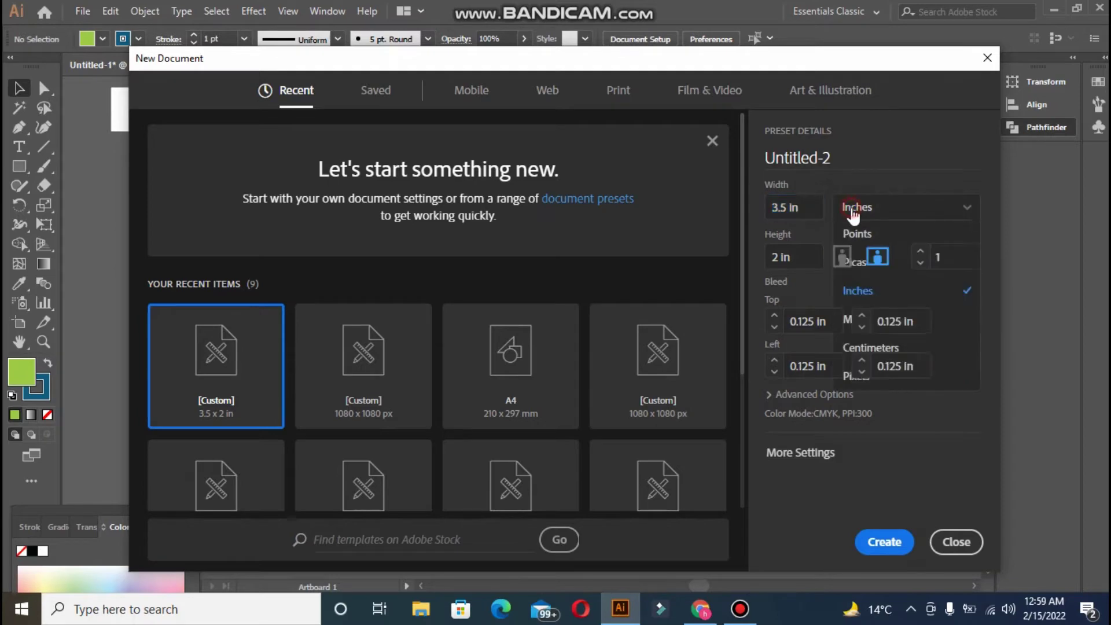
click(806, 259)
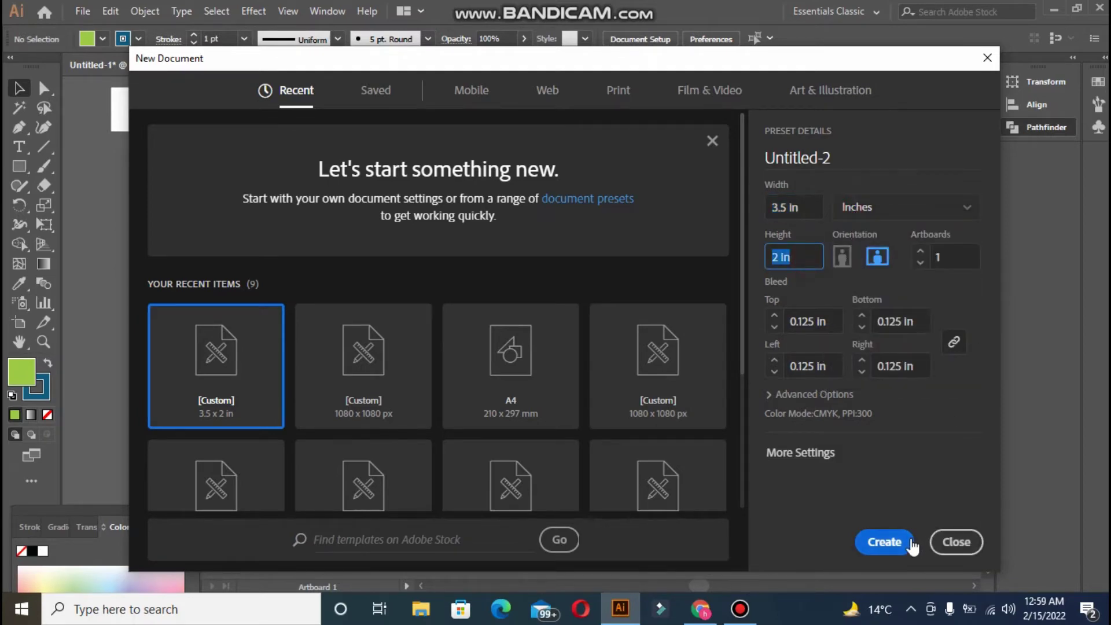
click(896, 543)
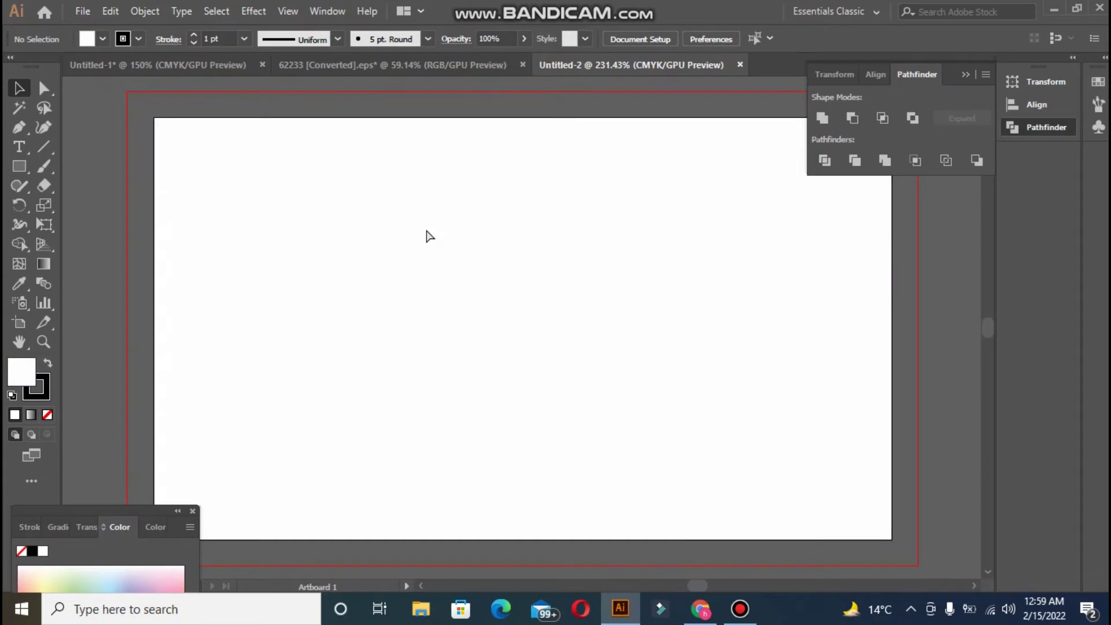
Draw a full-height rectangle over the left half of the artboard, from the bleed's left edge to the card's middle.
key(ctrl+minus)
key(ctrl+minus)
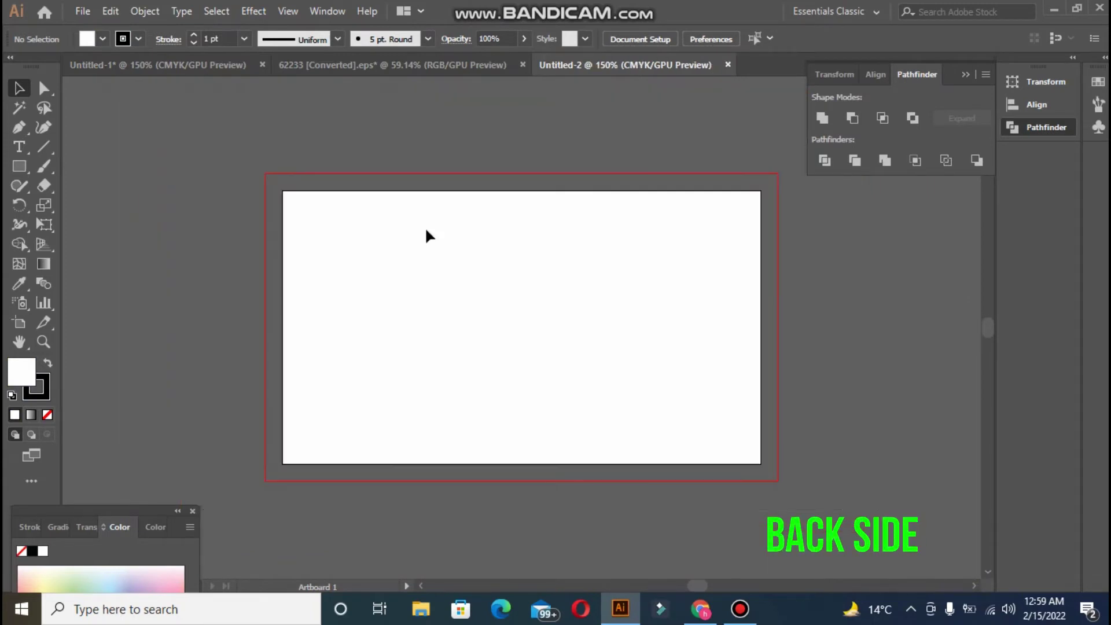
click(19, 167)
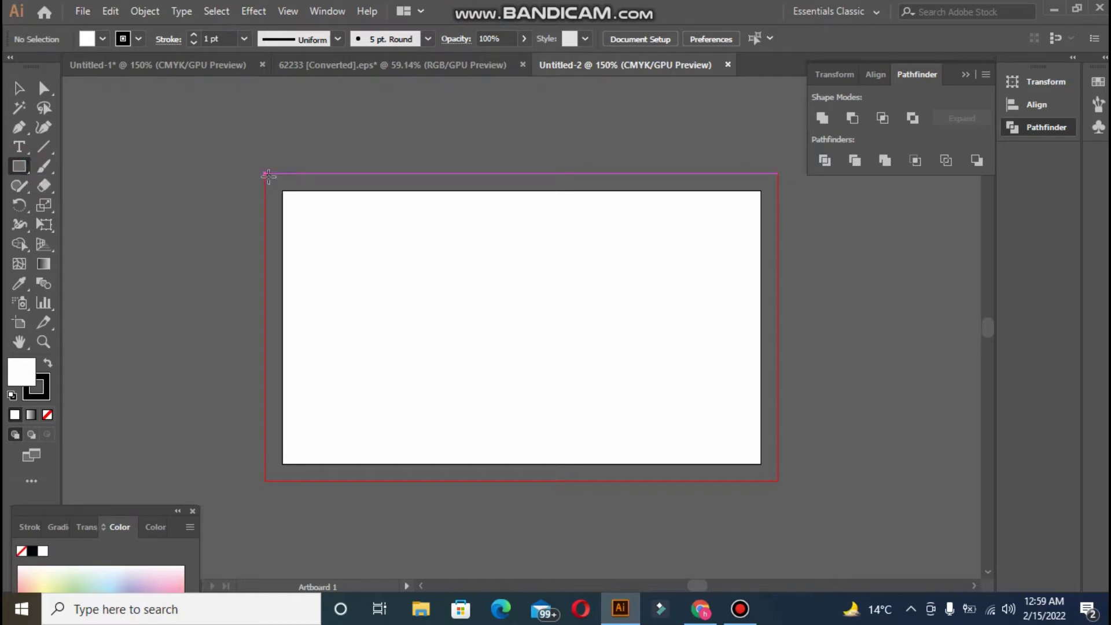
drag(495, 484, 510, 480)
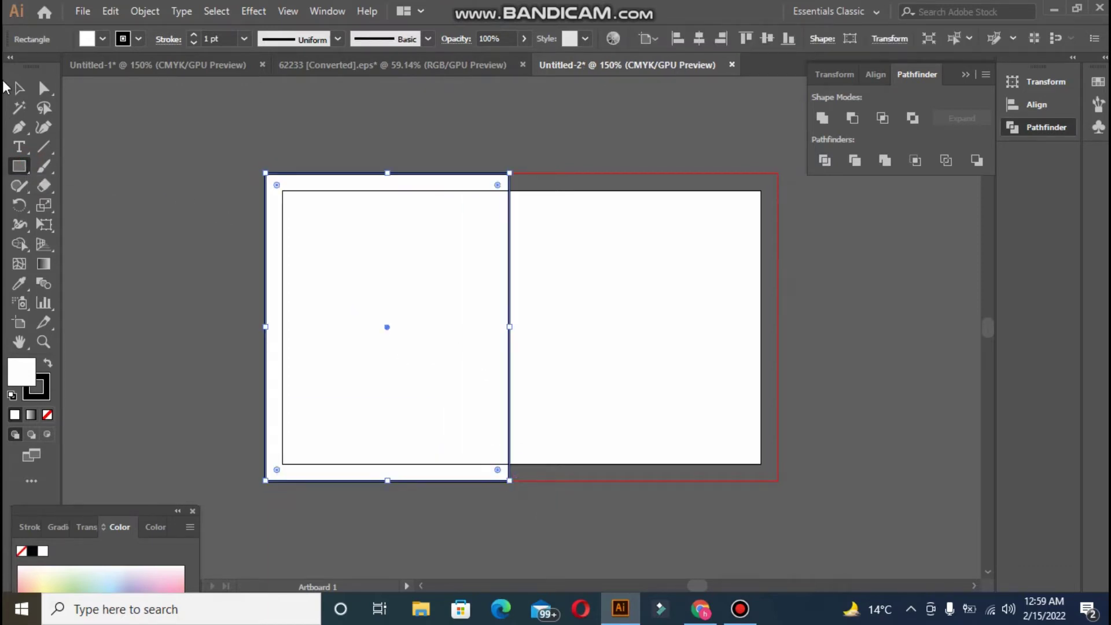
mouse_move(511, 326)
mouse_down()
mouse_move(536, 327)
mouse_move(522, 326)
mouse_up()
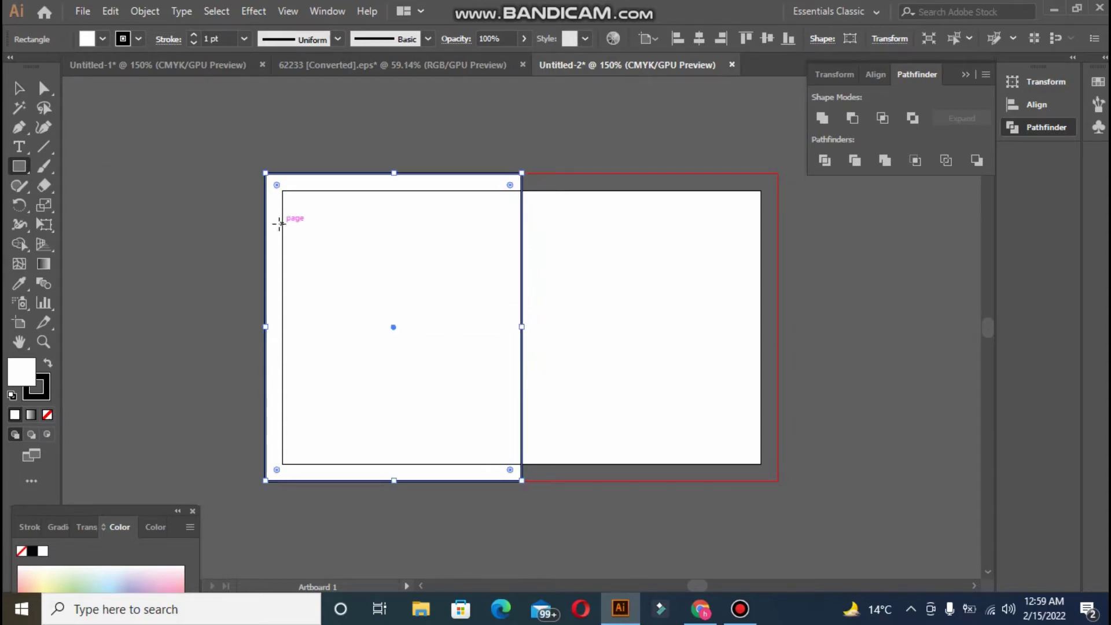
Duplicate the rectangle onto the right half of the card, flush with the first one and the bleed edge.
click(17, 88)
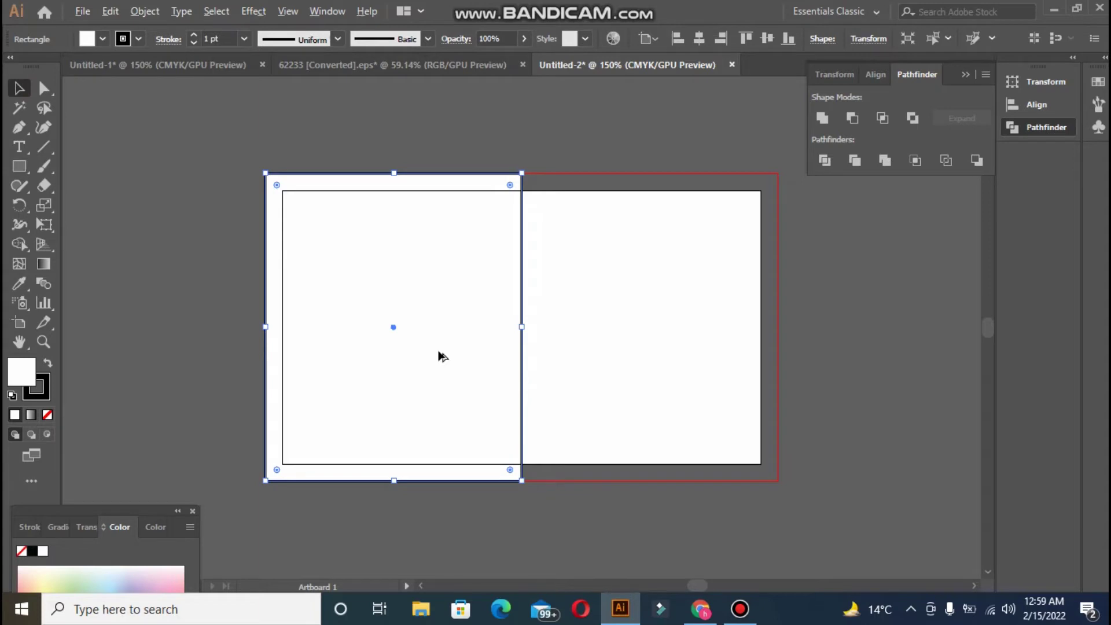
drag(439, 353, 693, 358)
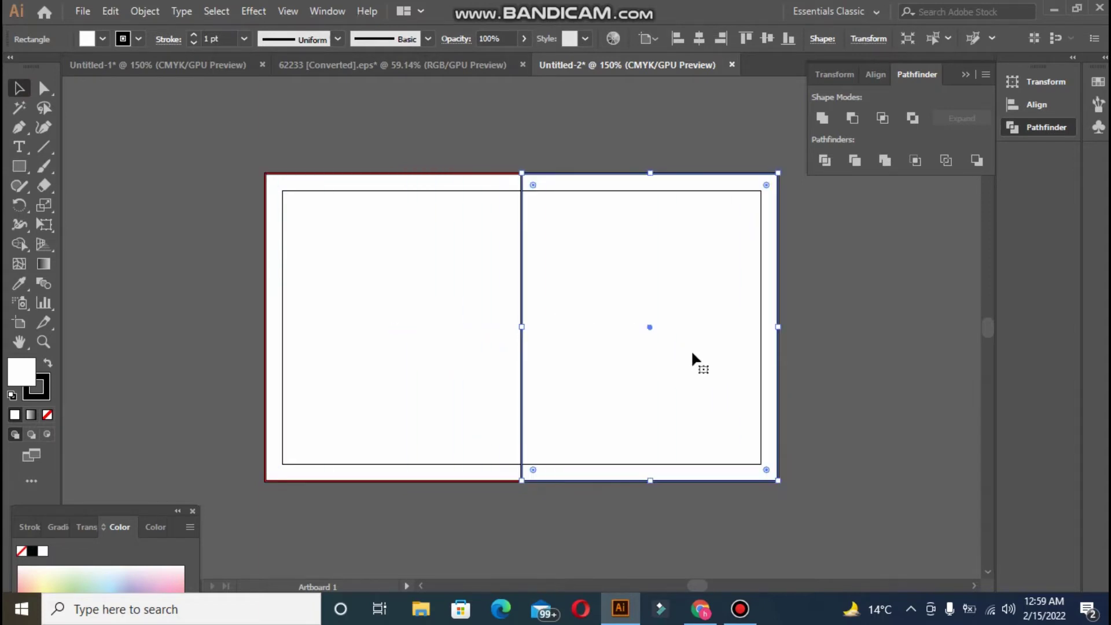
Copy the four colour swatch squares from Untitled-1 into Untitled-2 and place them above the artboard.
click(198, 68)
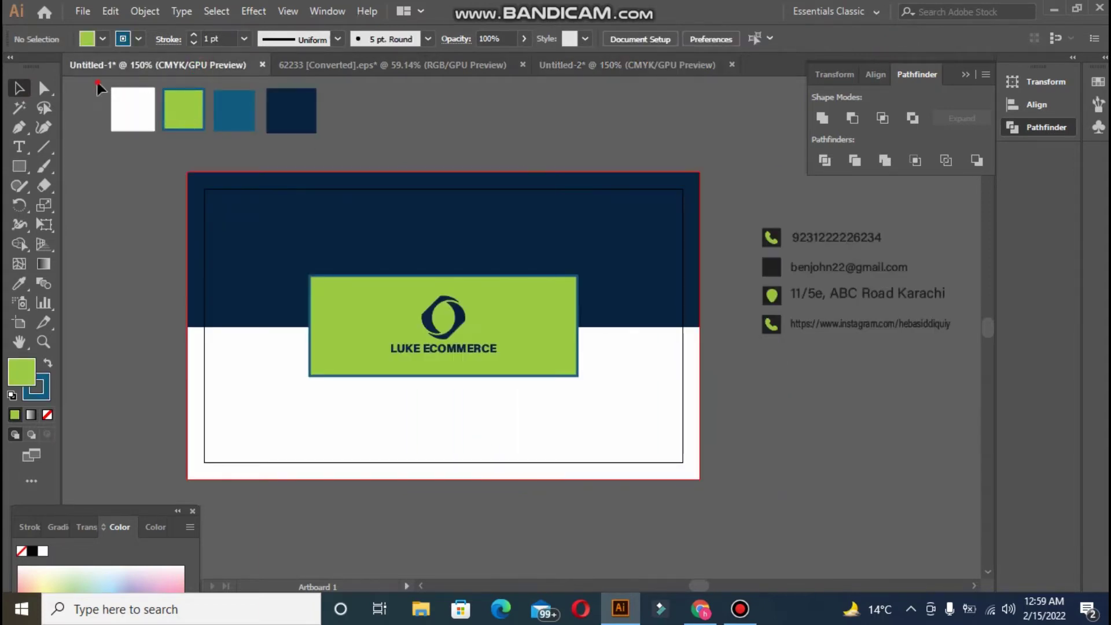
key(ctrl+a)
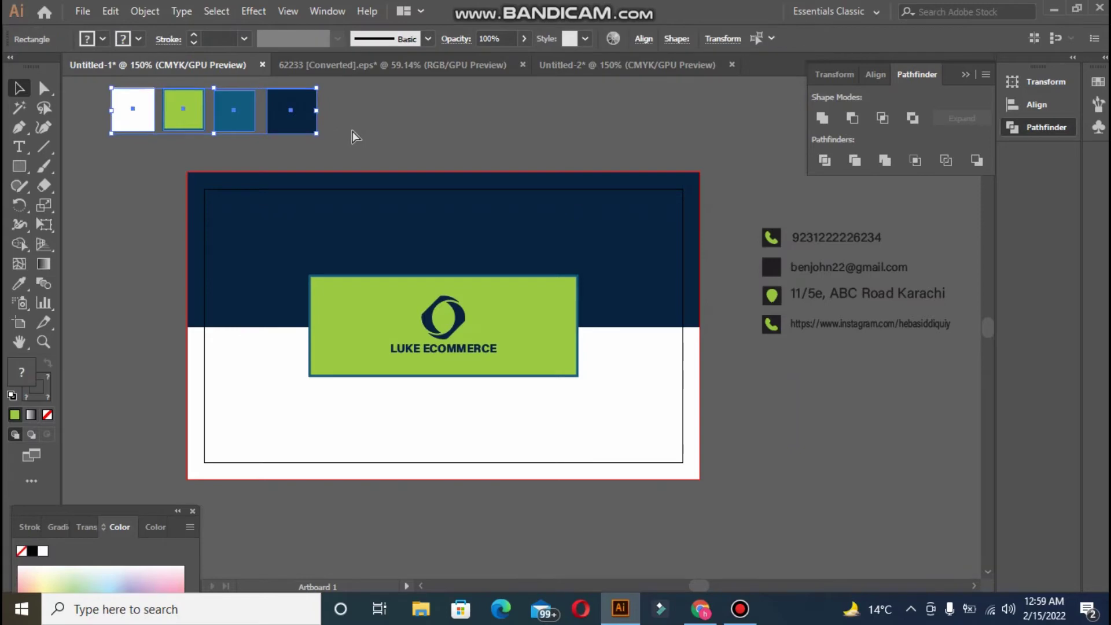
click(605, 66)
key(ctrl+v)
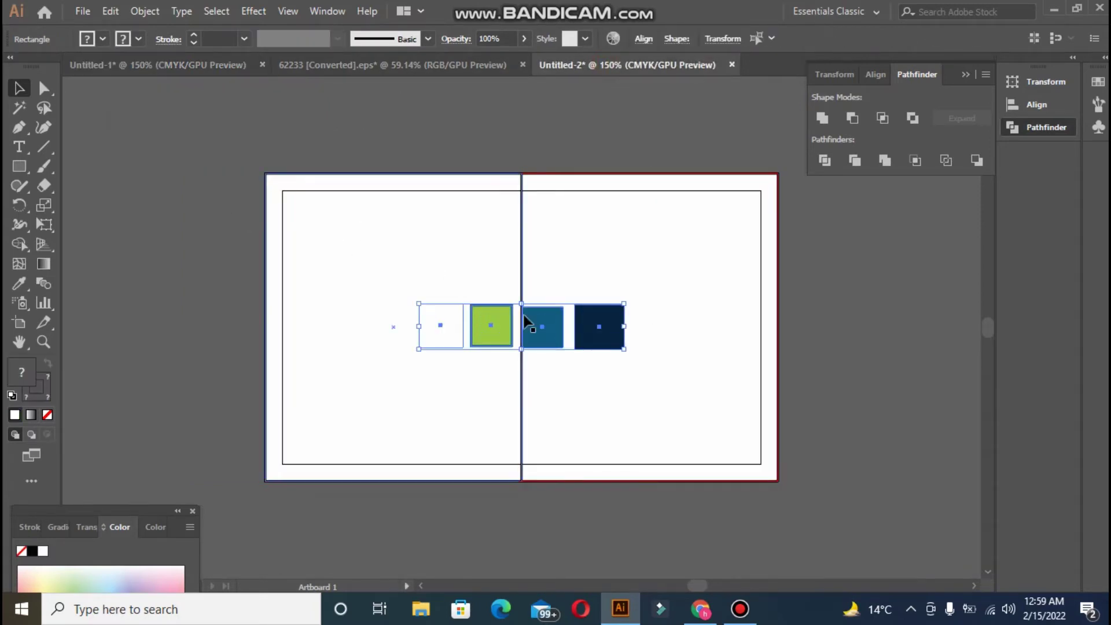
drag(485, 314, 269, 98)
Apply the navy swatch's fill without outline to the rectangle on the card's left half.
click(340, 263)
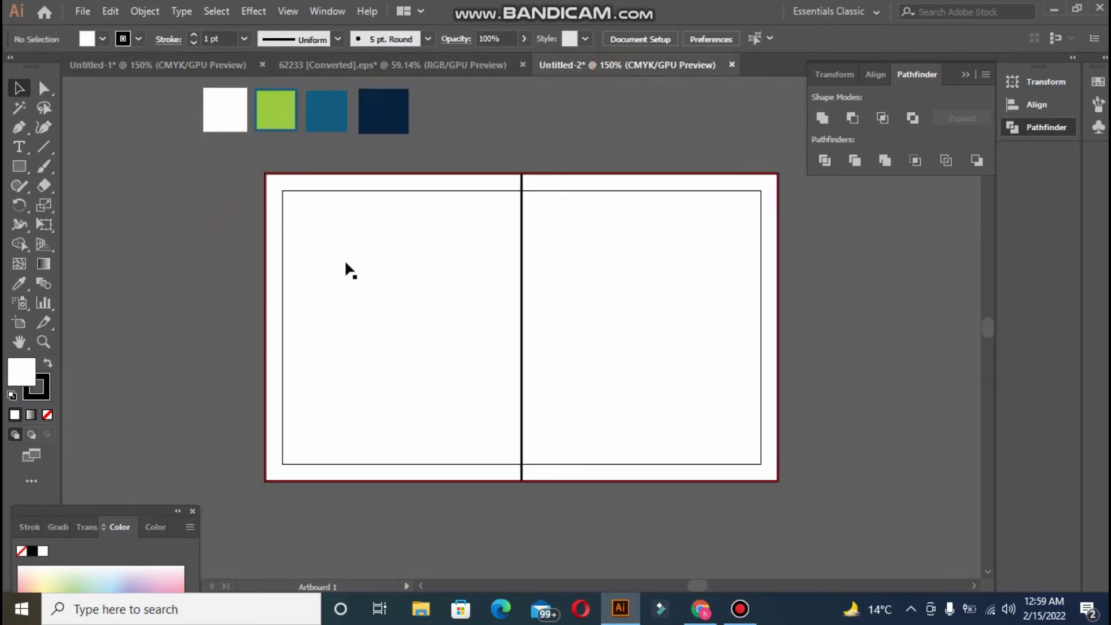
click(19, 284)
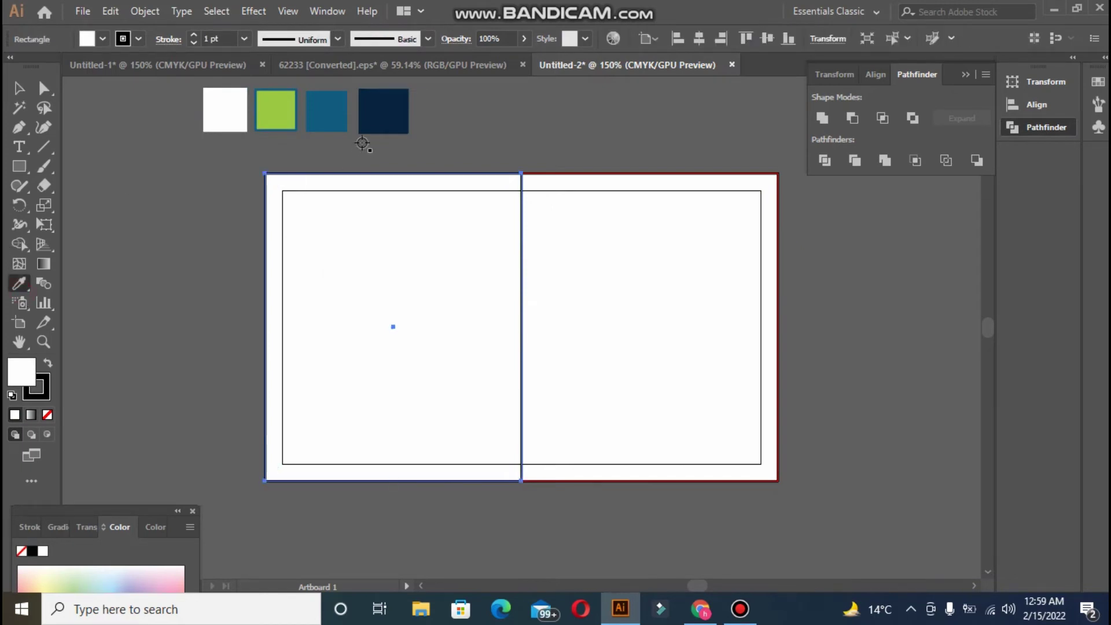
click(381, 112)
click(19, 90)
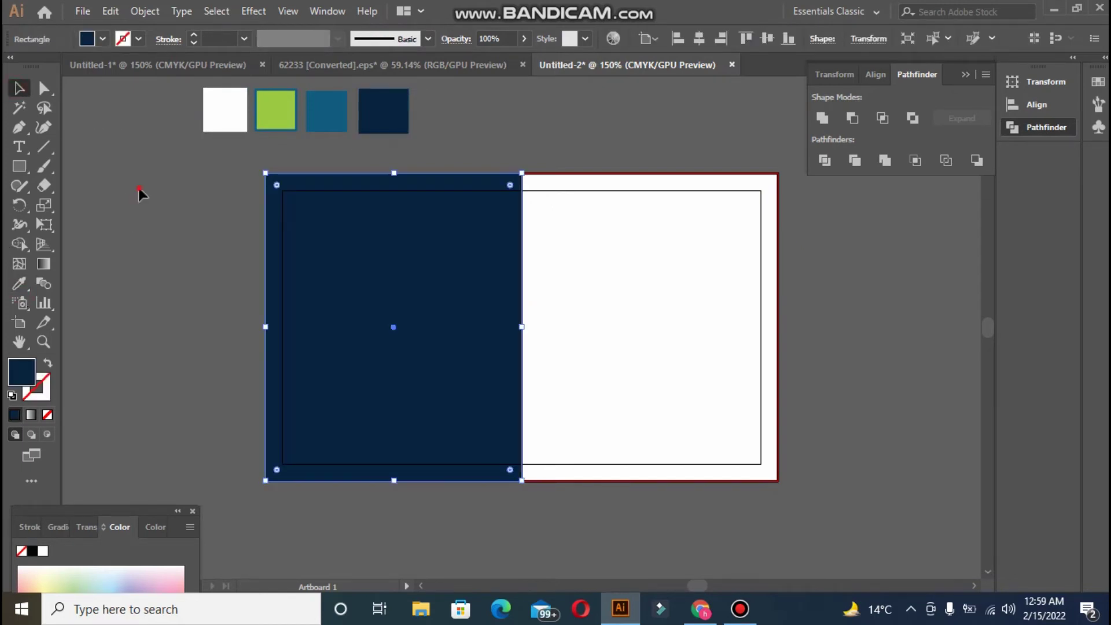
click(543, 302)
click(543, 296)
click(413, 199)
drag(396, 173, 396, 174)
click(168, 206)
Apply the white swatch's fill without outline to the rectangle on the card's right half.
click(590, 380)
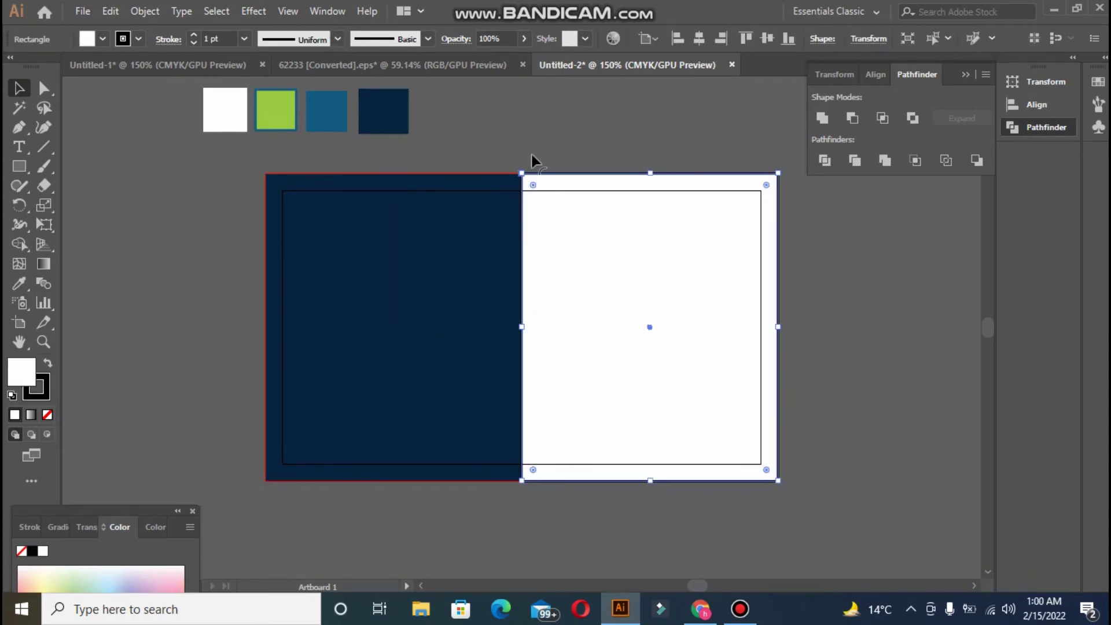
click(15, 284)
click(219, 126)
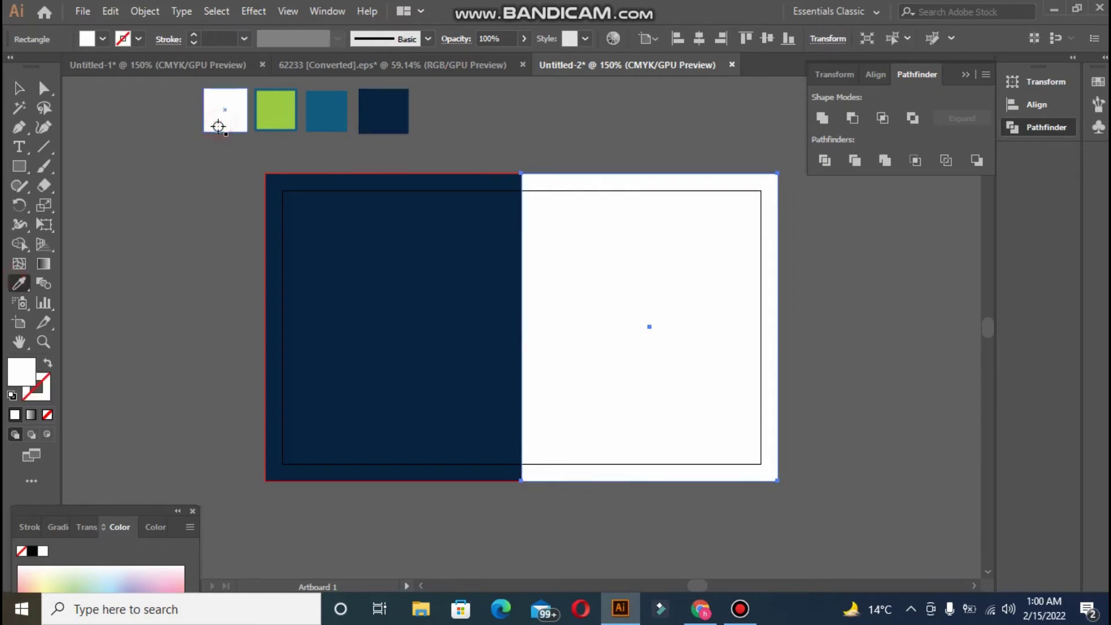
click(19, 87)
click(184, 237)
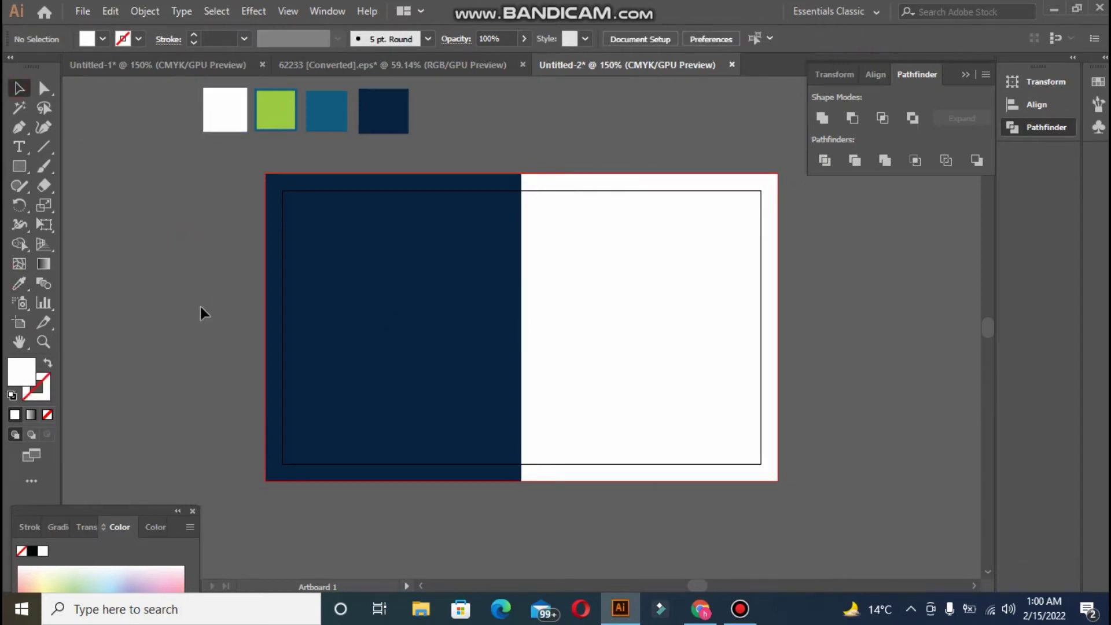
Draw a horizontal band across the middle of the navy half and give it the green swatch's fill and blue outline.
click(19, 165)
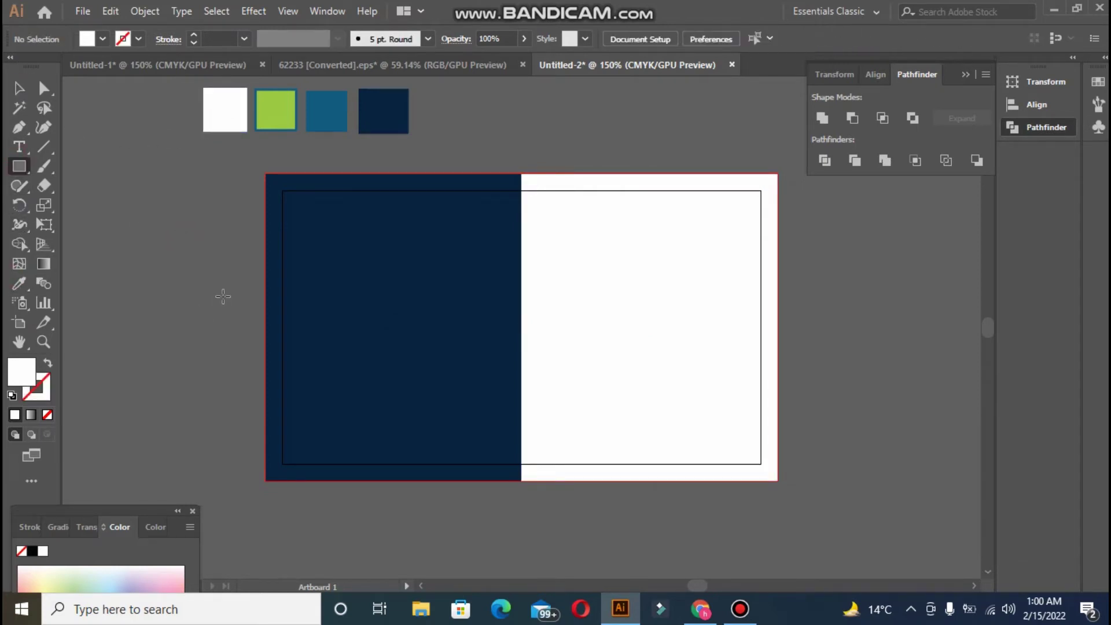
drag(265, 275, 522, 376)
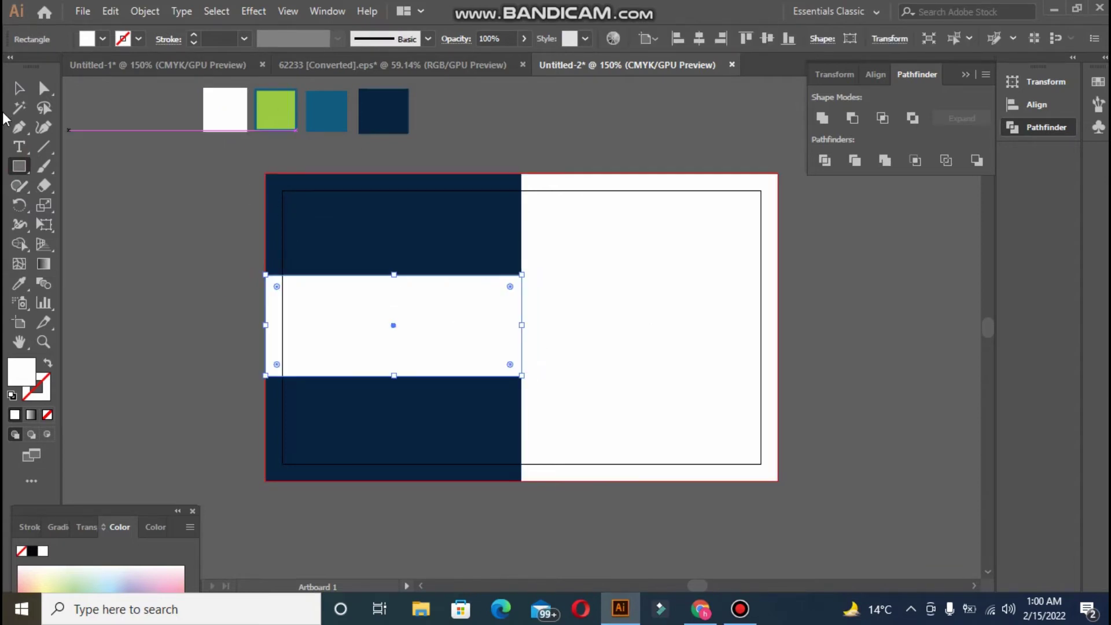
click(17, 285)
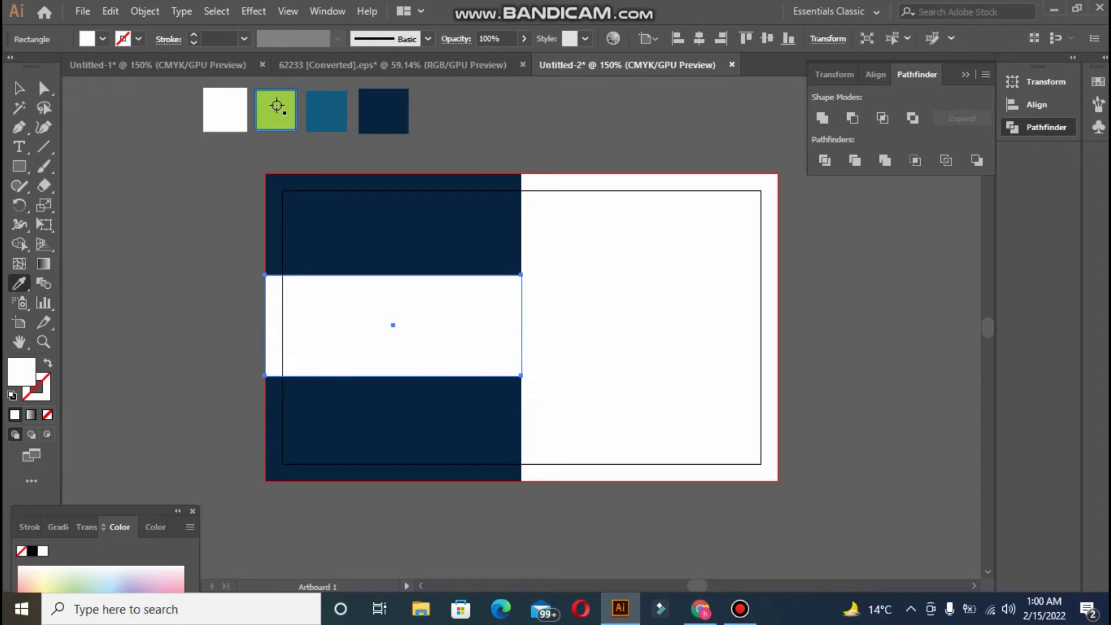
click(287, 104)
click(28, 88)
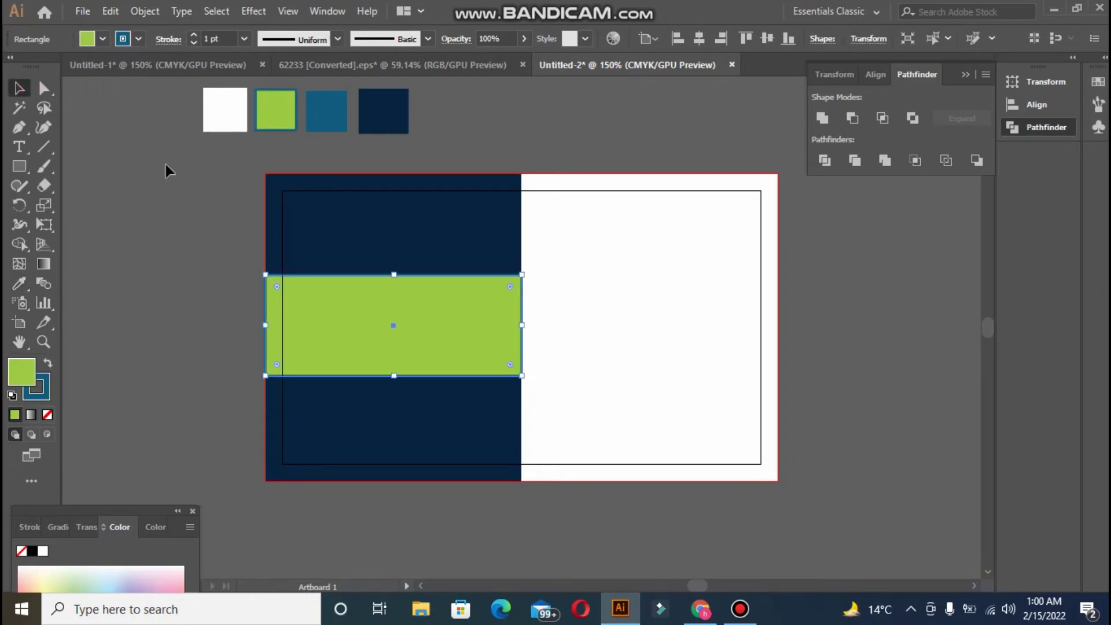
Align the green band and the navy rectangle to each other's horizontal and vertical centres.
click(374, 175)
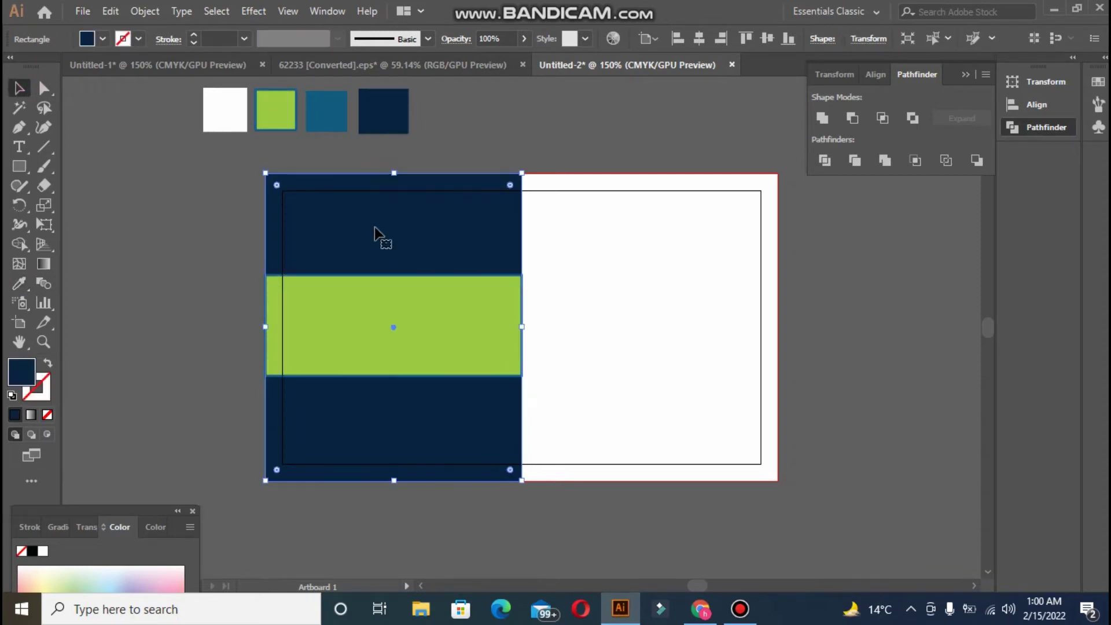
shift+click(384, 277)
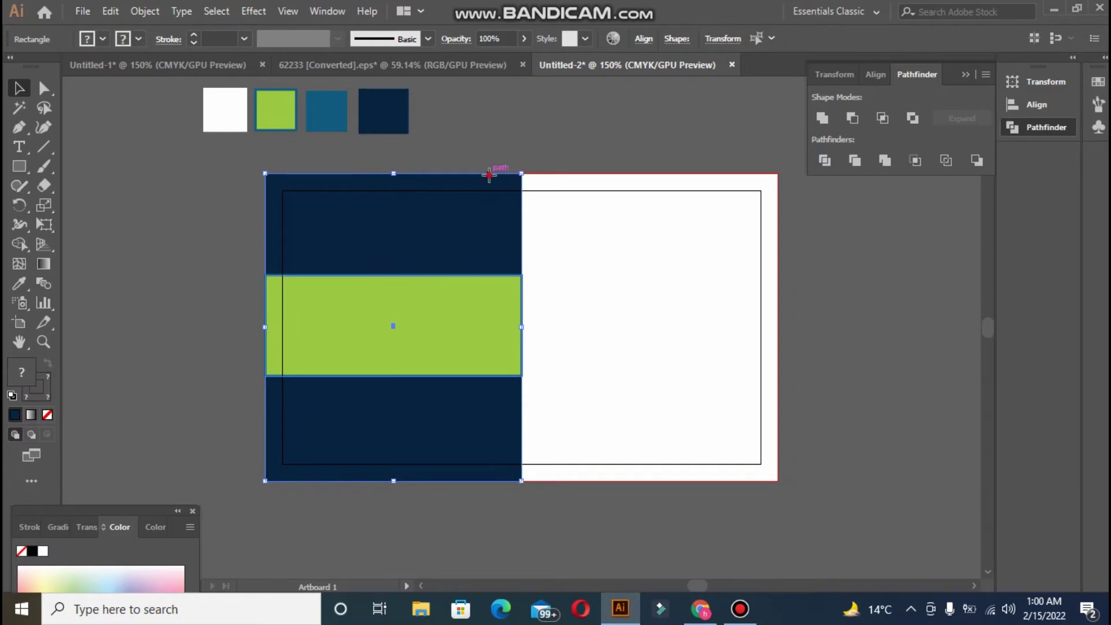
click(637, 40)
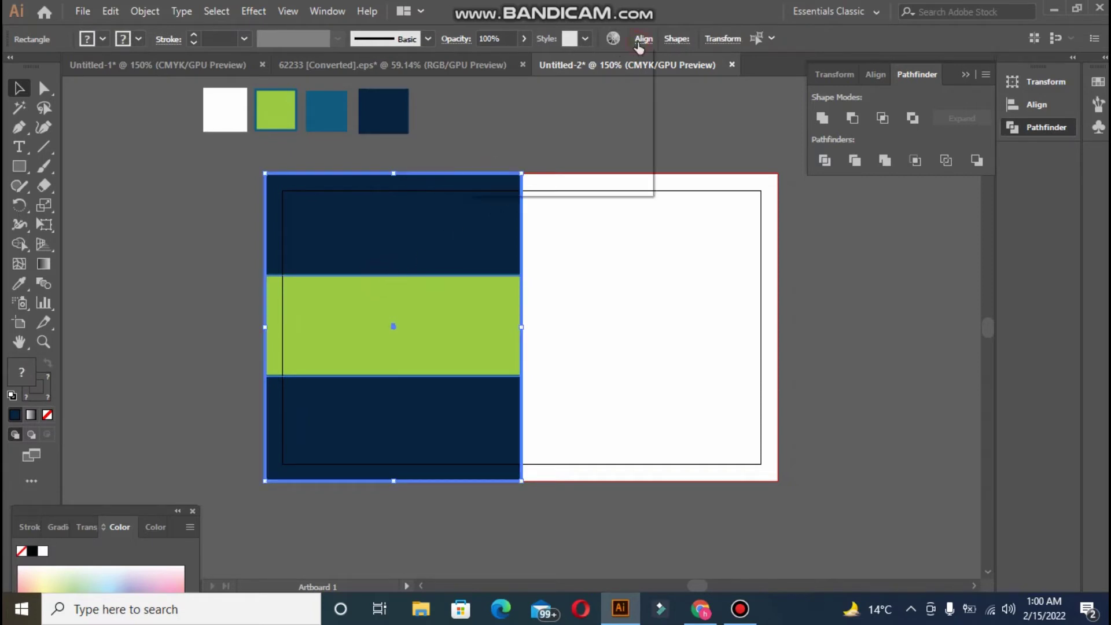
click(514, 84)
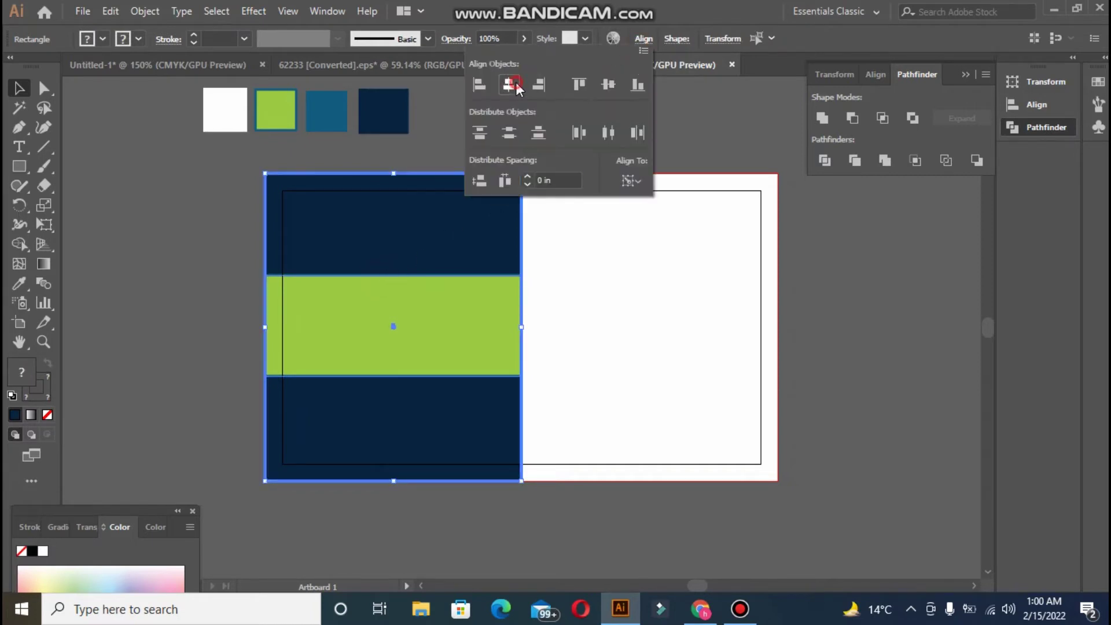
click(607, 84)
click(228, 230)
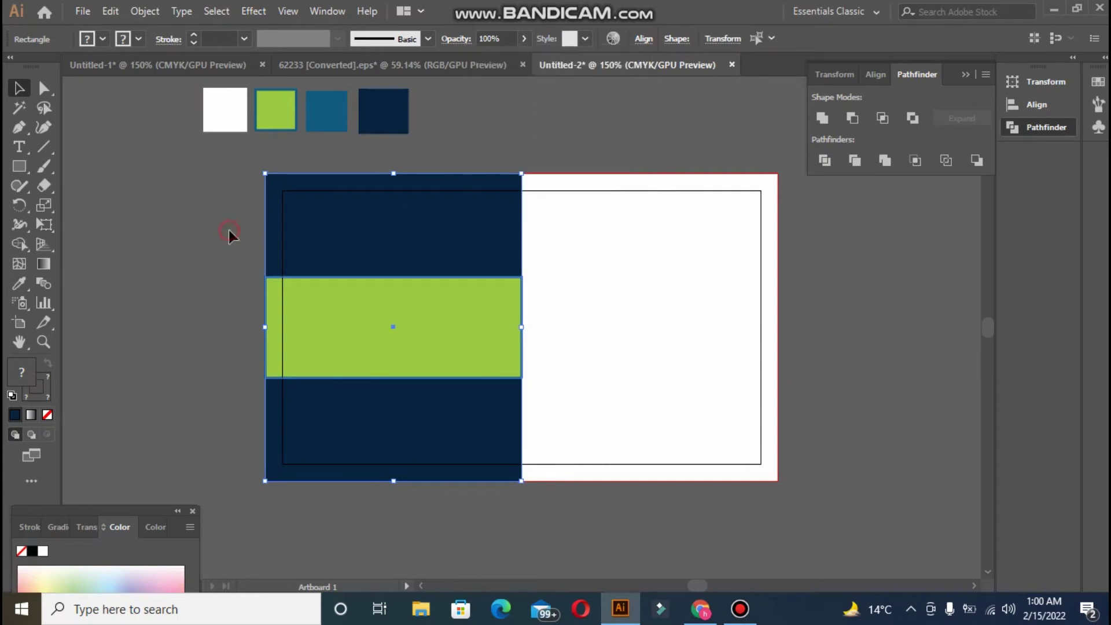
click(151, 347)
Copy the contact details with their icons from Untitled-1 and place them on the white half of the card in Untitled-2.
click(204, 68)
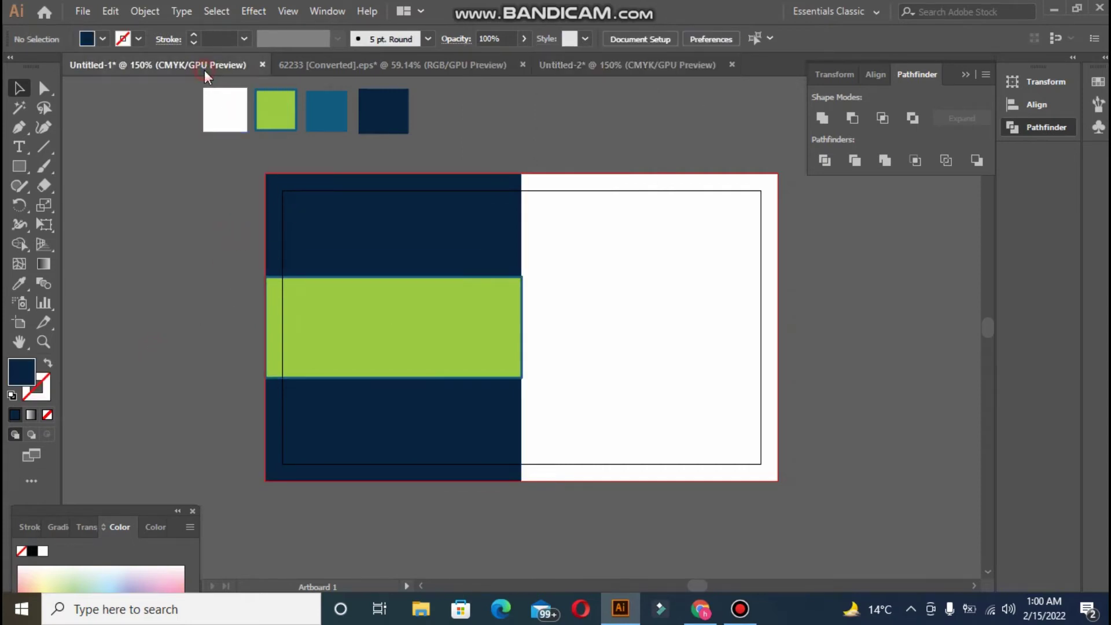
drag(720, 175, 972, 352)
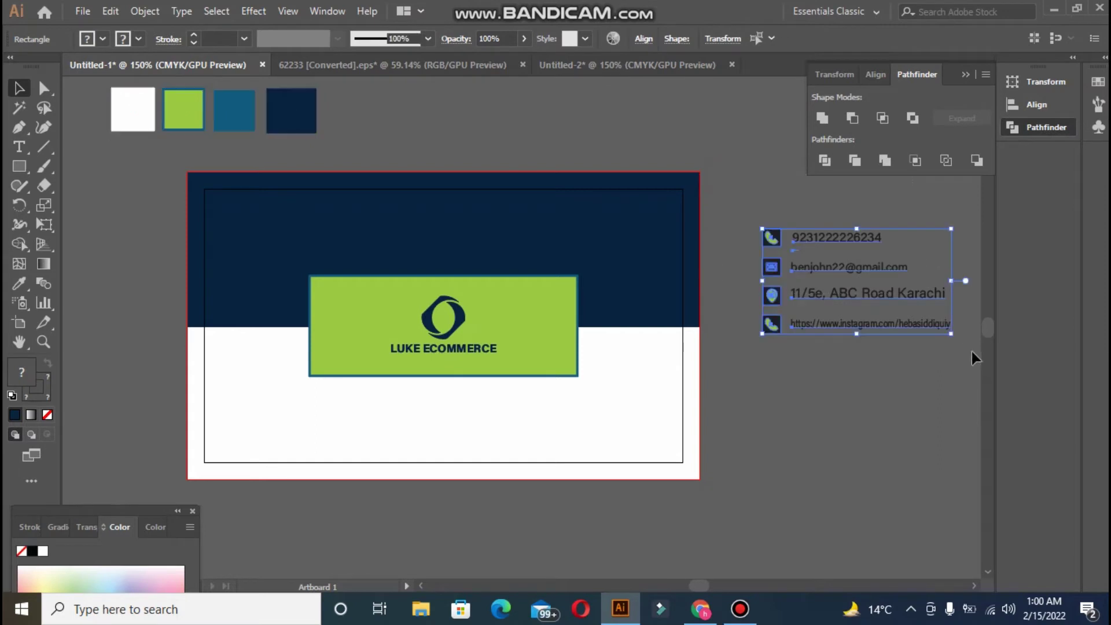
key(ctrl+c)
click(628, 65)
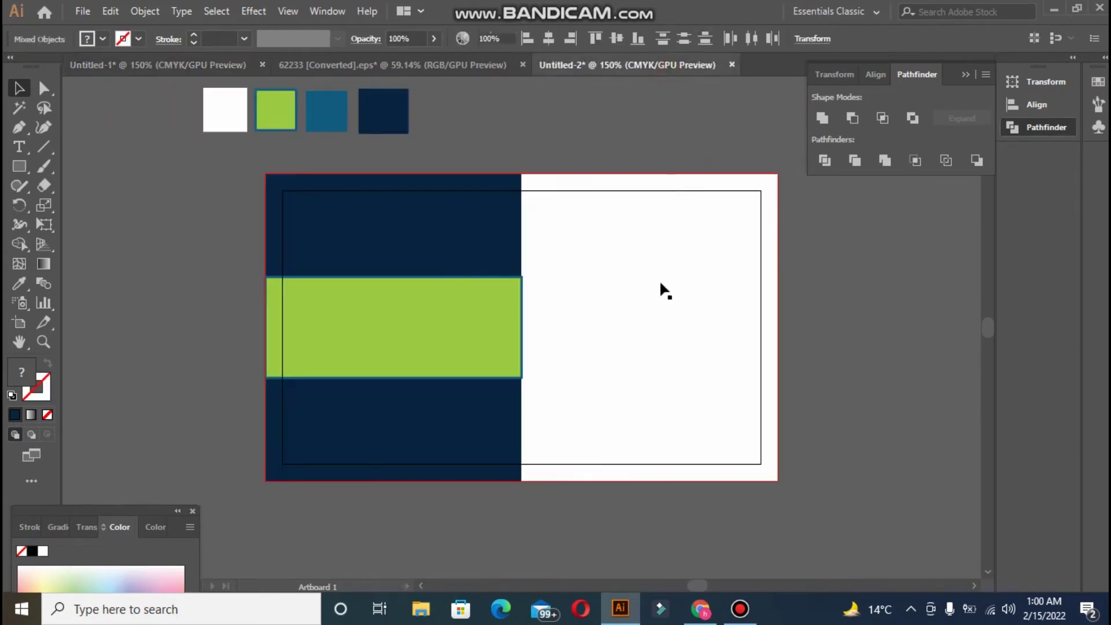
key(ctrl+v)
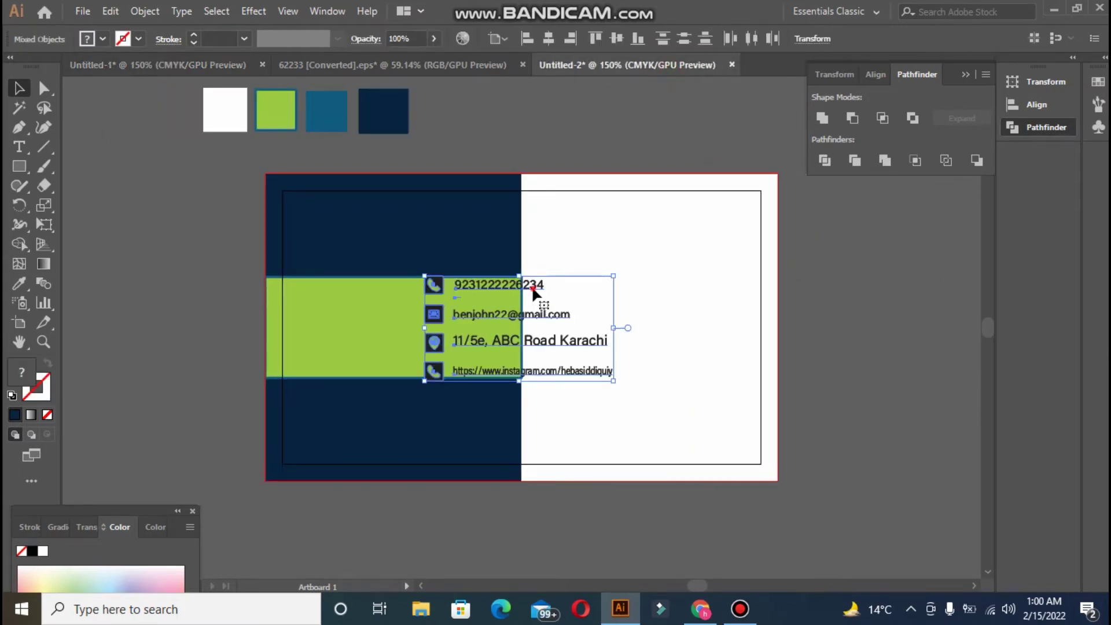
drag(531, 286, 664, 287)
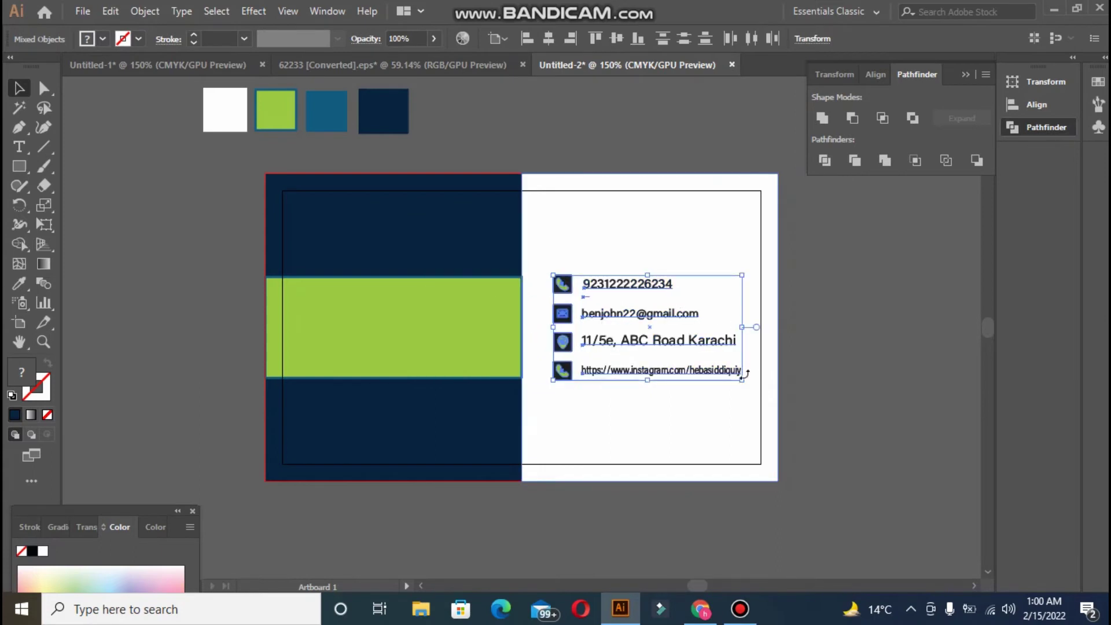
Enlarge the contact details block slightly and shift it a little closer to the navy half.
drag(743, 380, 762, 391)
drag(650, 320, 633, 320)
click(787, 352)
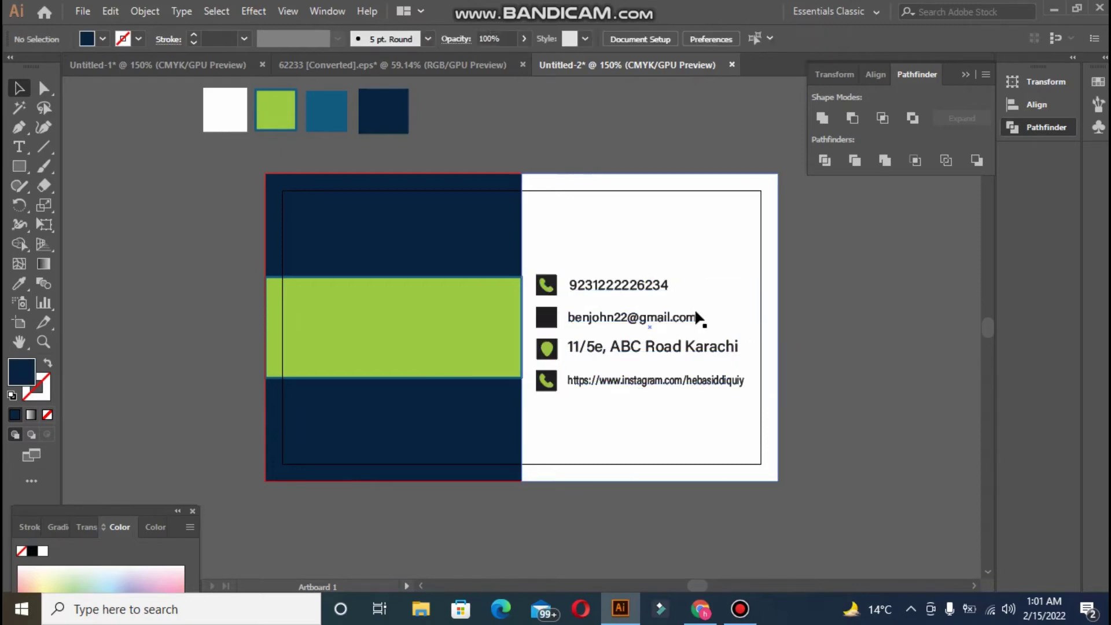
Try to apply the green band's fill and outline to the grouped e-mail icon, and undo it.
click(547, 318)
click(19, 284)
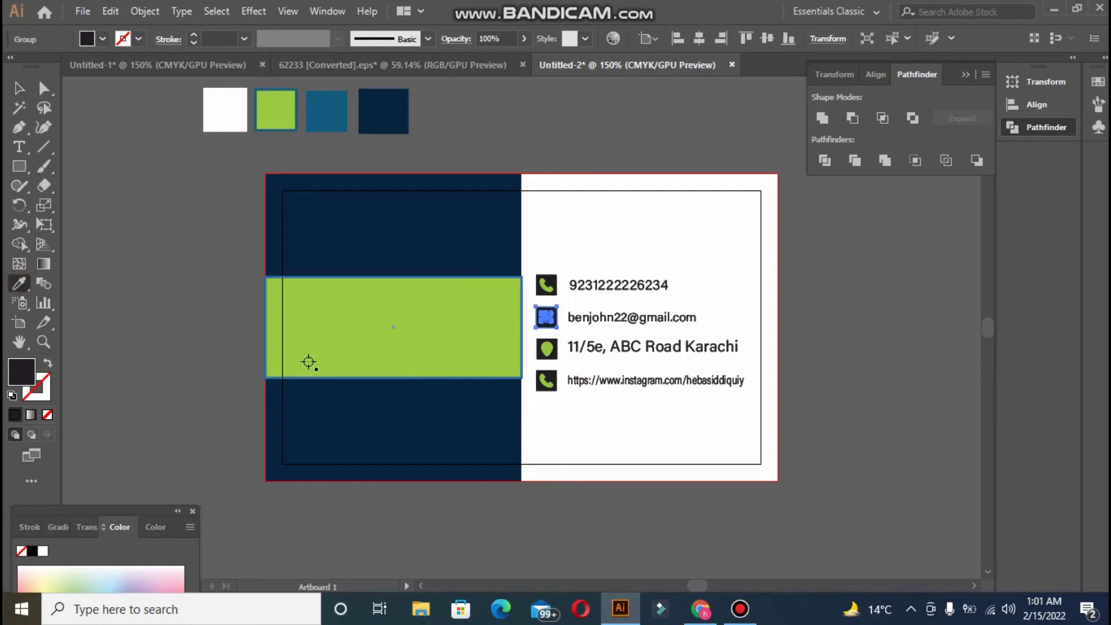
click(323, 322)
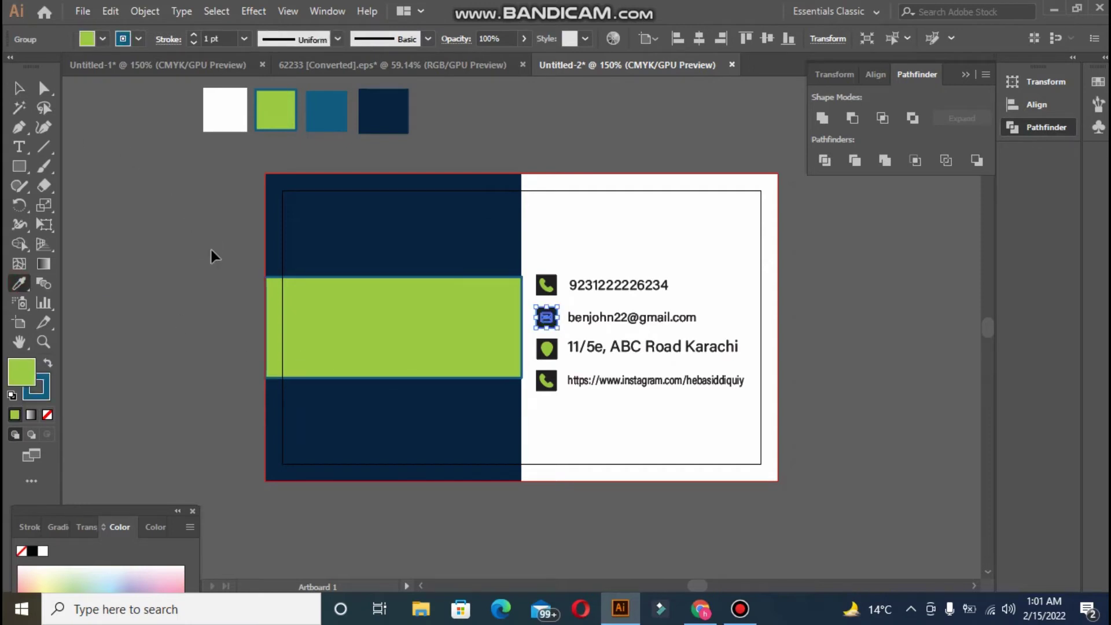
key(ctrl+z)
Ungroup the e-mail icon and apply the green band's fill and blue outline to its envelope symbol only.
right_click(541, 317)
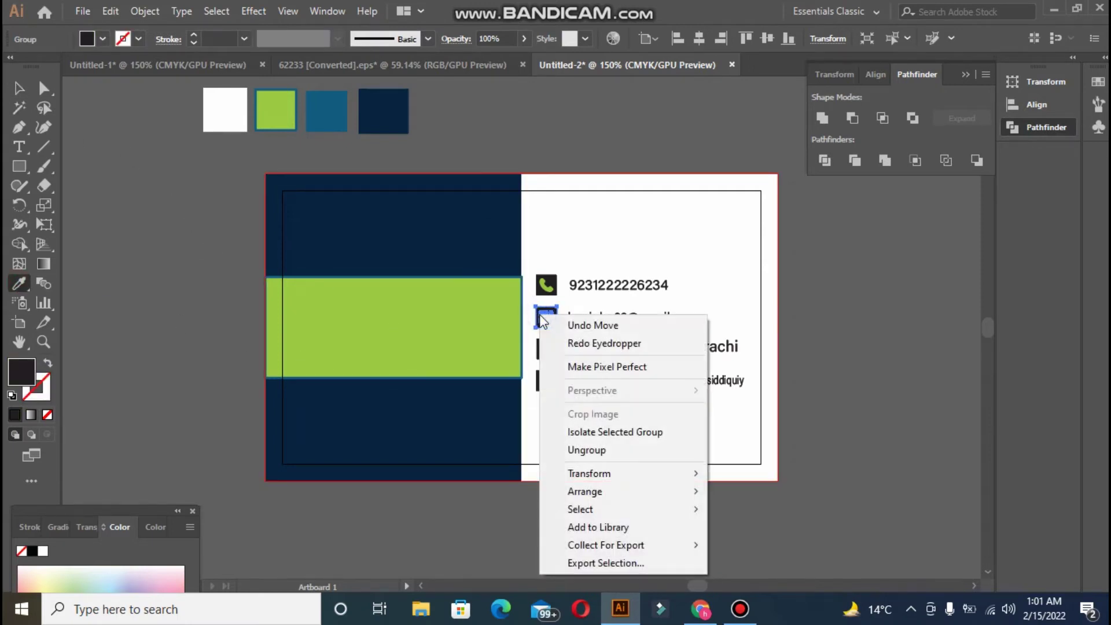
click(587, 450)
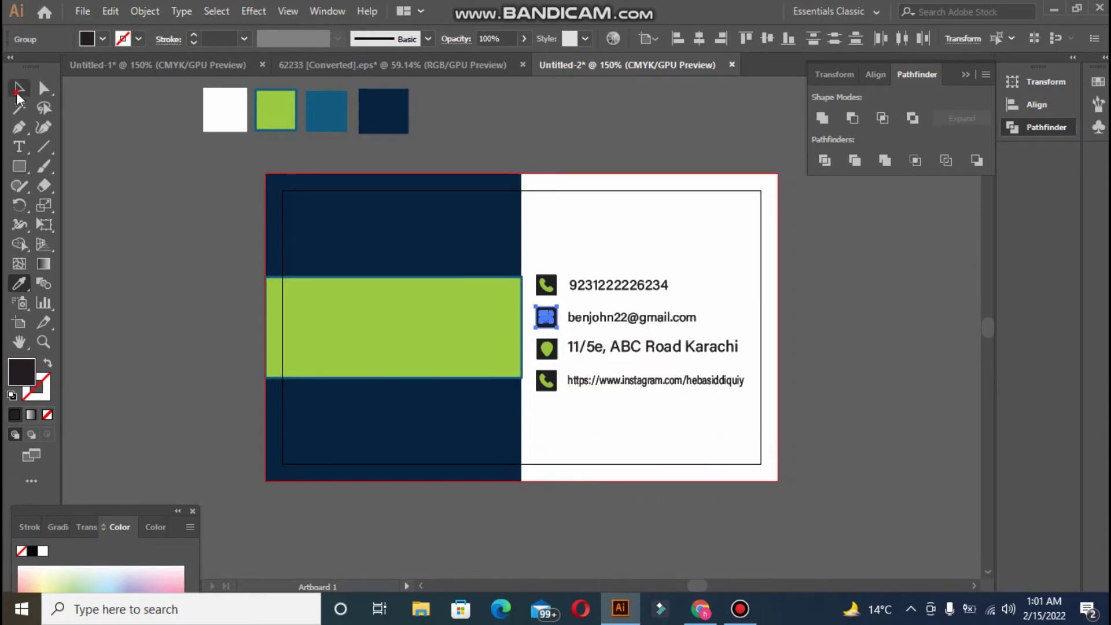
click(19, 88)
click(171, 214)
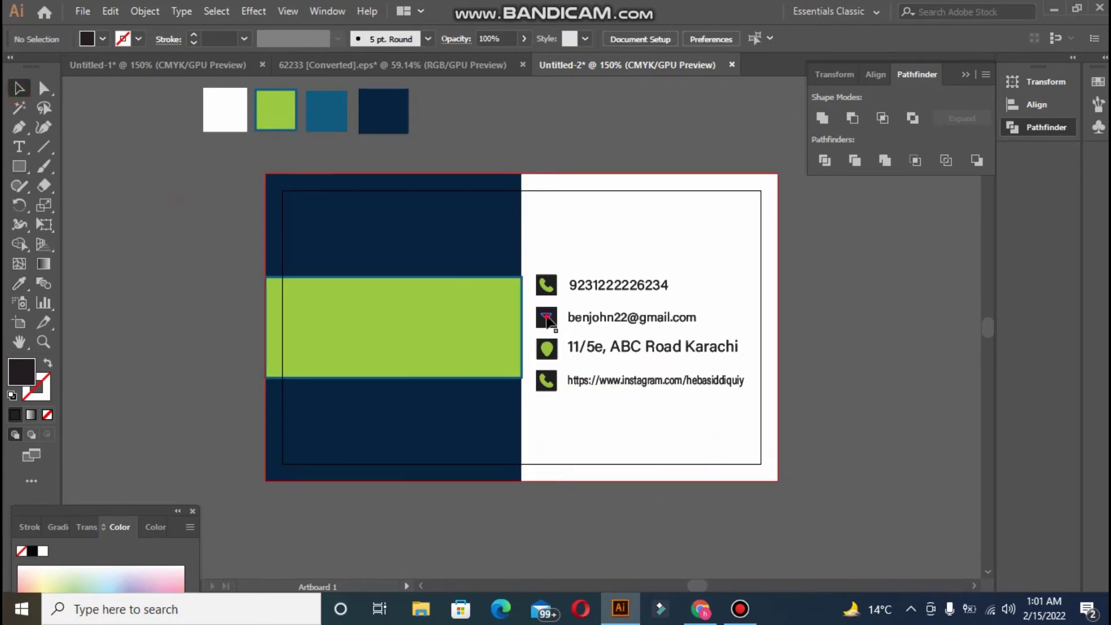
click(548, 320)
click(18, 285)
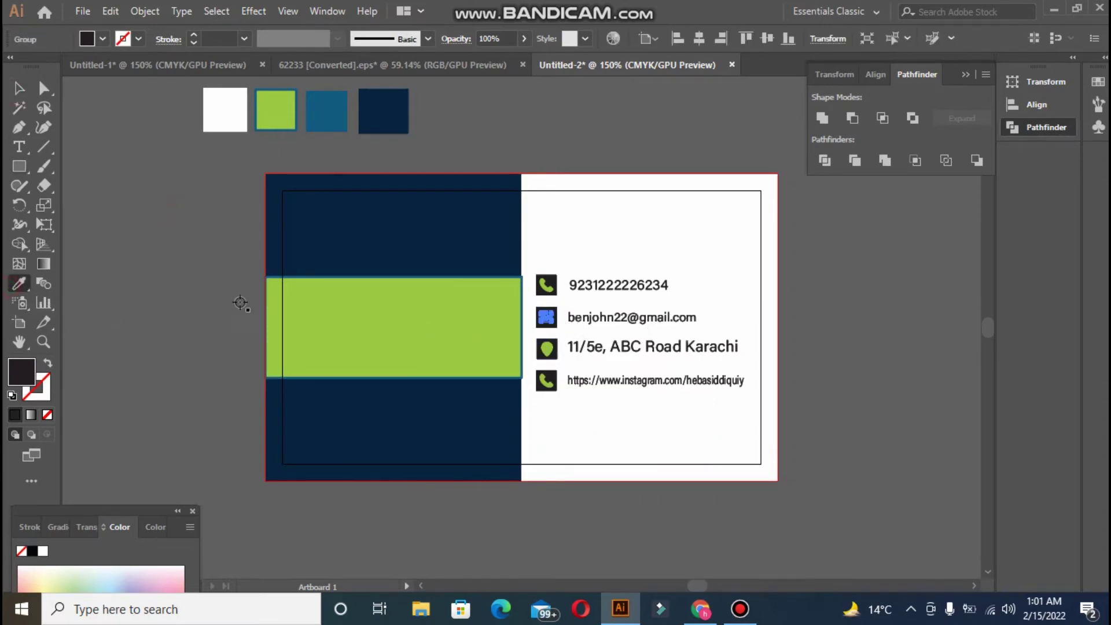
click(278, 301)
Add the cardholder's name in capitals as a line of text on the green band.
click(19, 147)
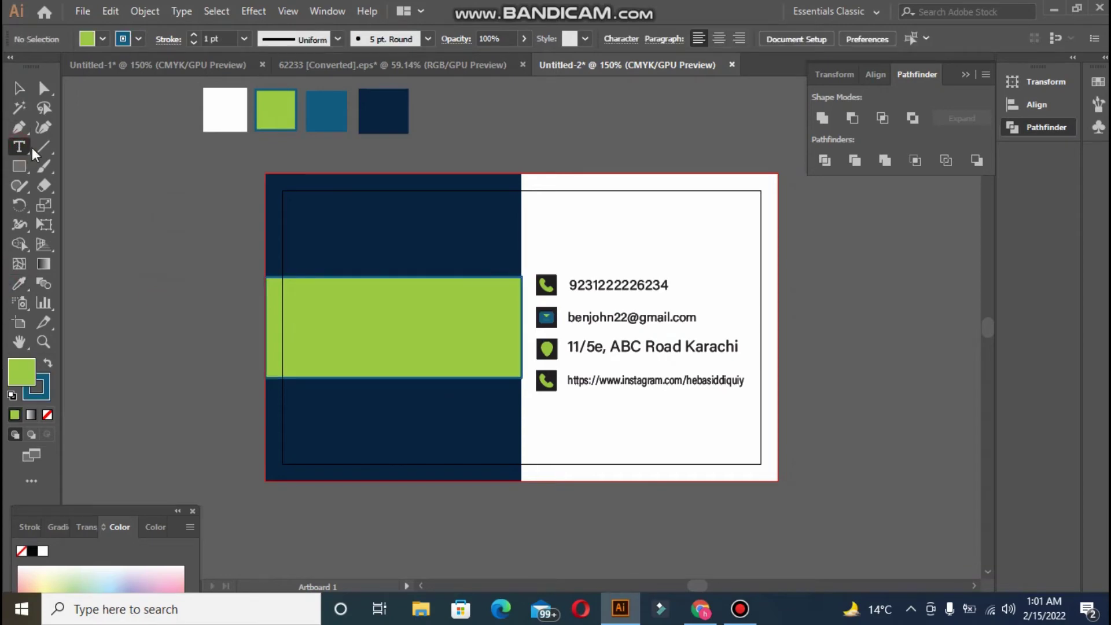
click(345, 317)
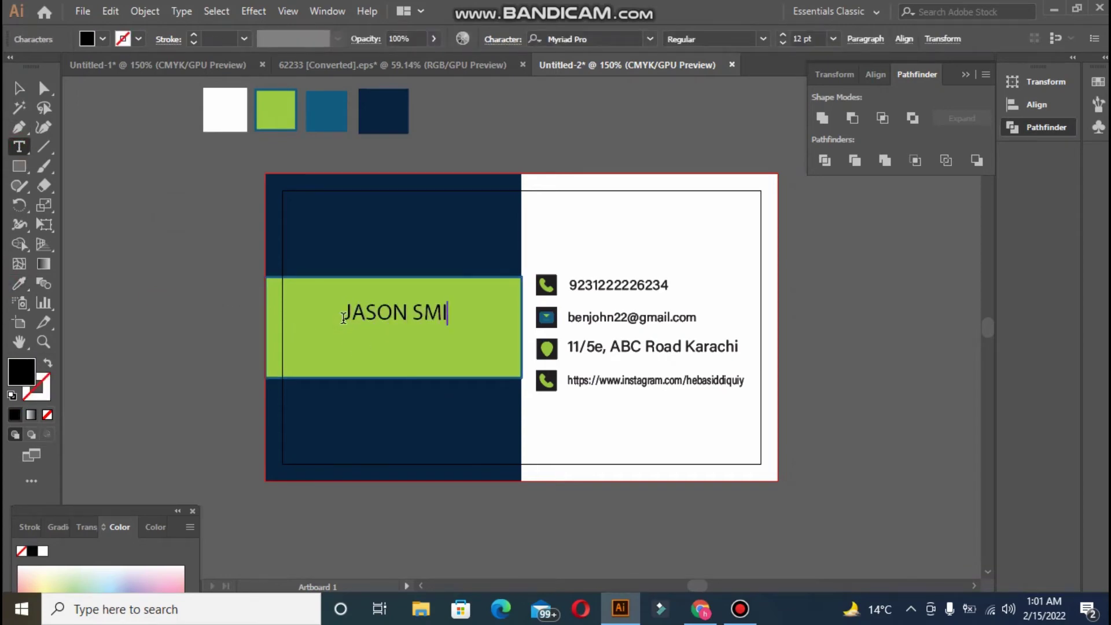
click(327, 11)
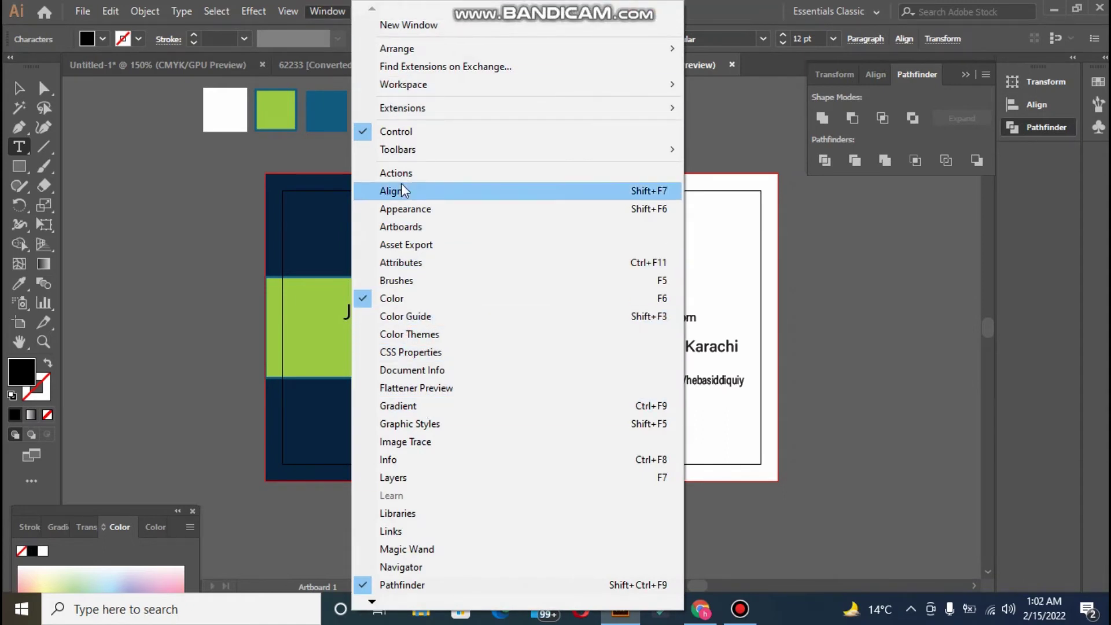
click(373, 602)
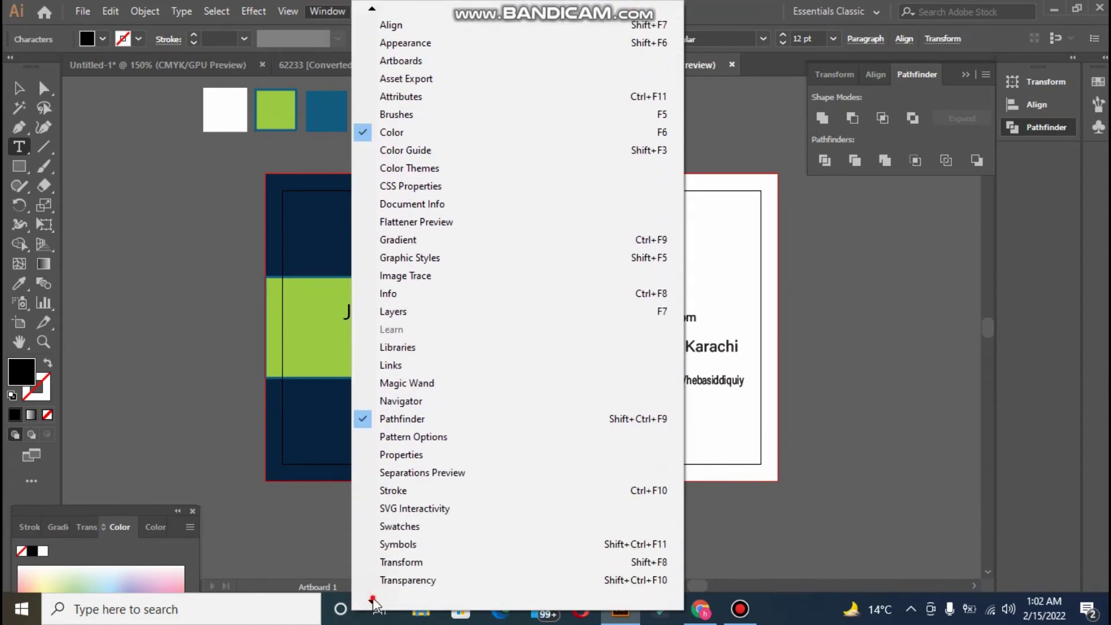
click(440, 594)
click(456, 38)
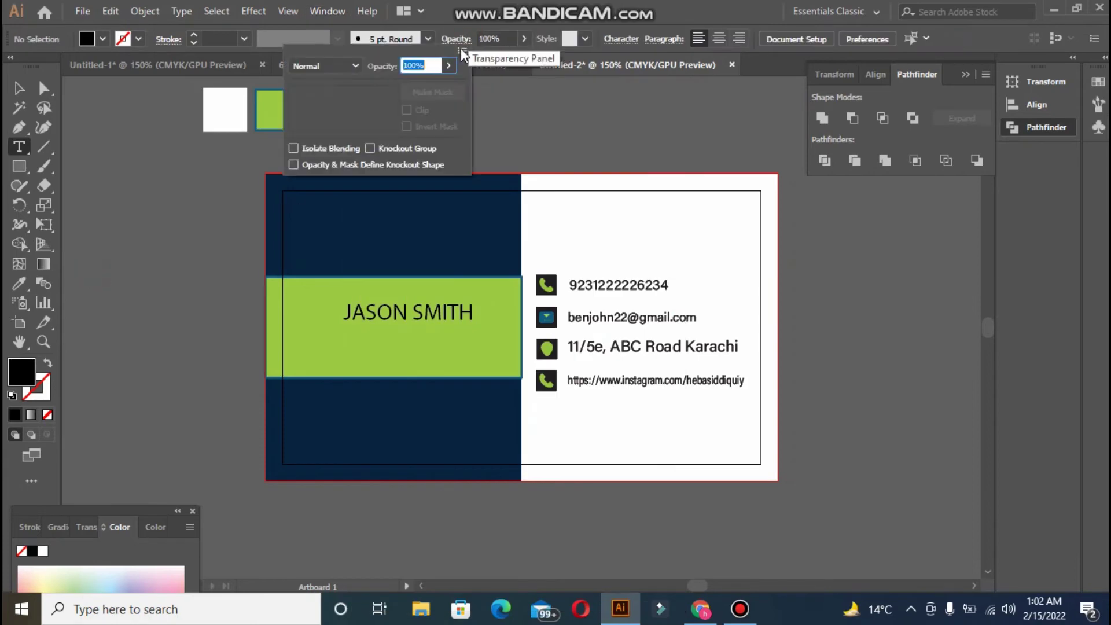
Change the font of the name on the green band to Acumin Variable Concept.
click(14, 90)
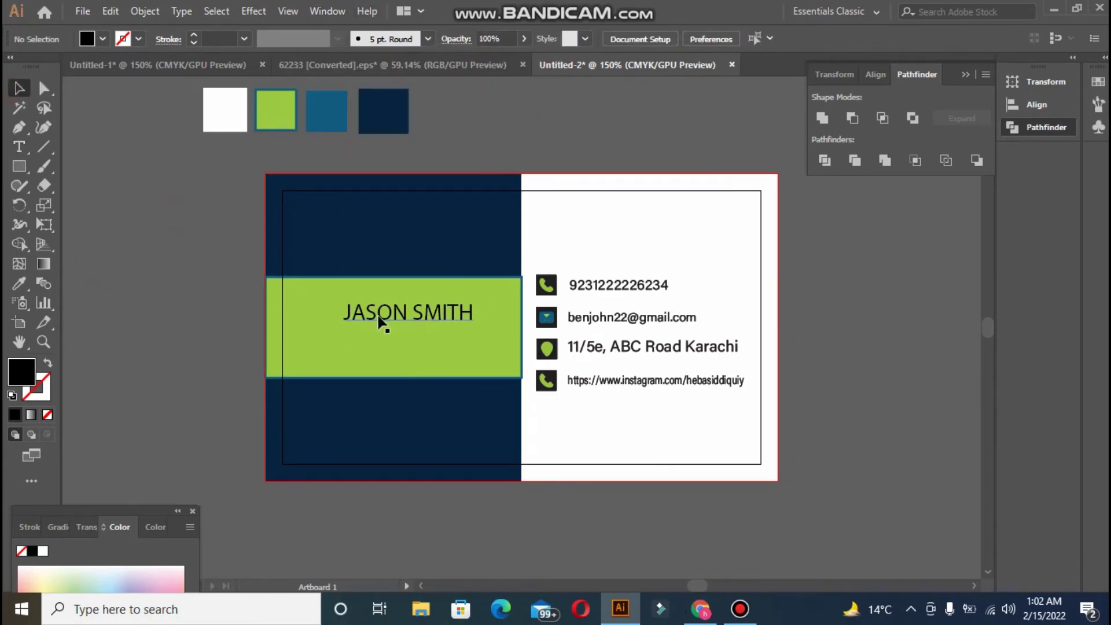
click(380, 322)
click(499, 40)
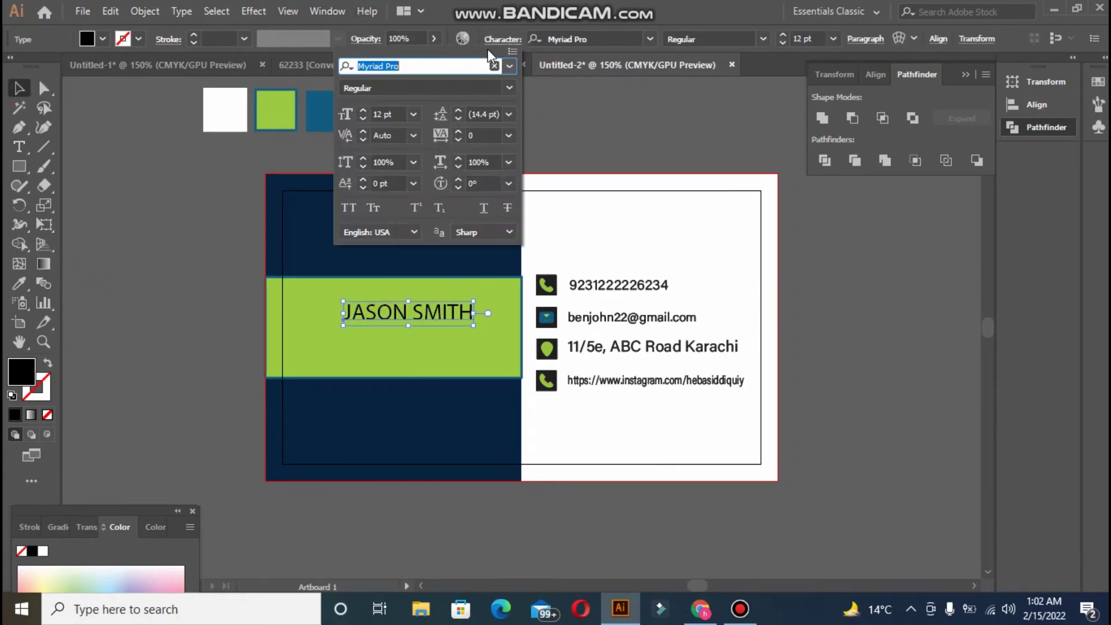
click(516, 65)
click(415, 167)
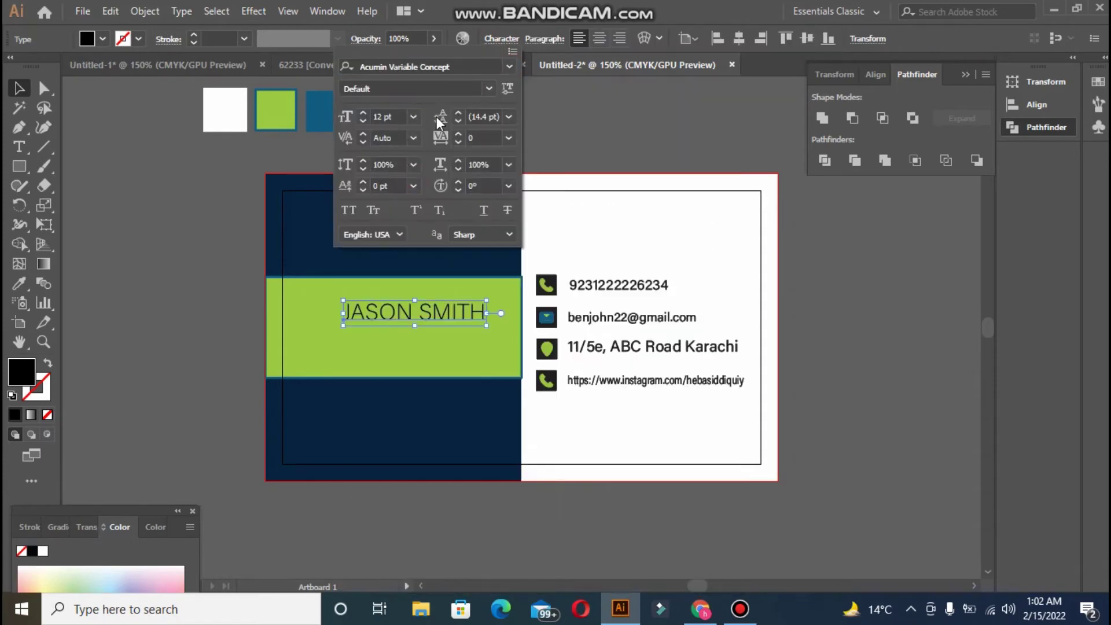
Try the ExtraCondensed Medium and SemiCondensed Bold font styles on the name.
click(489, 89)
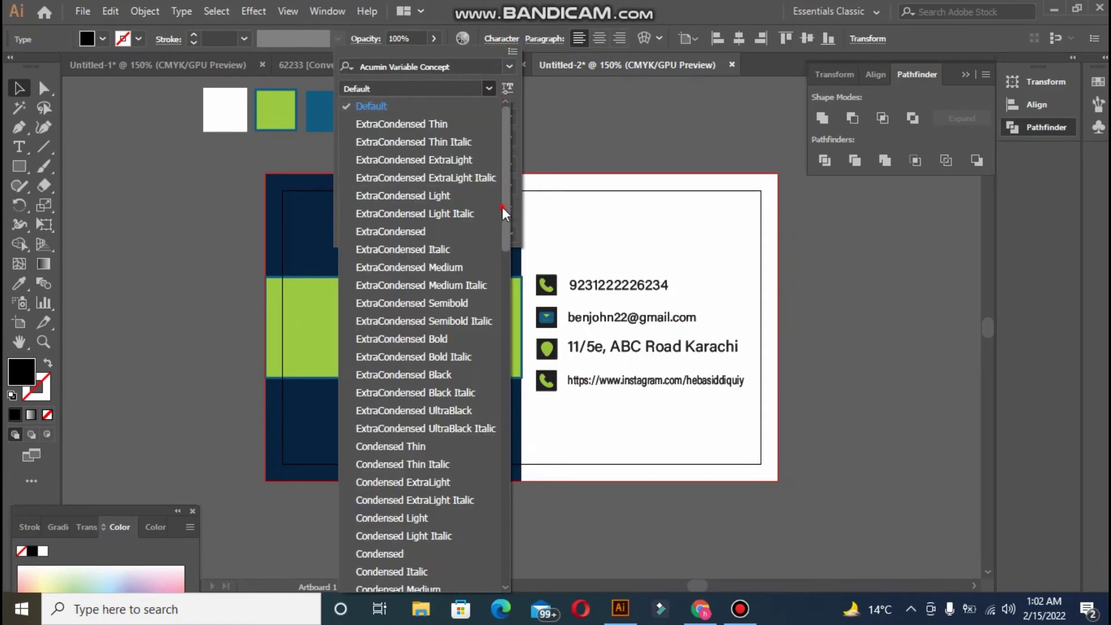
drag(502, 207, 506, 228)
click(446, 200)
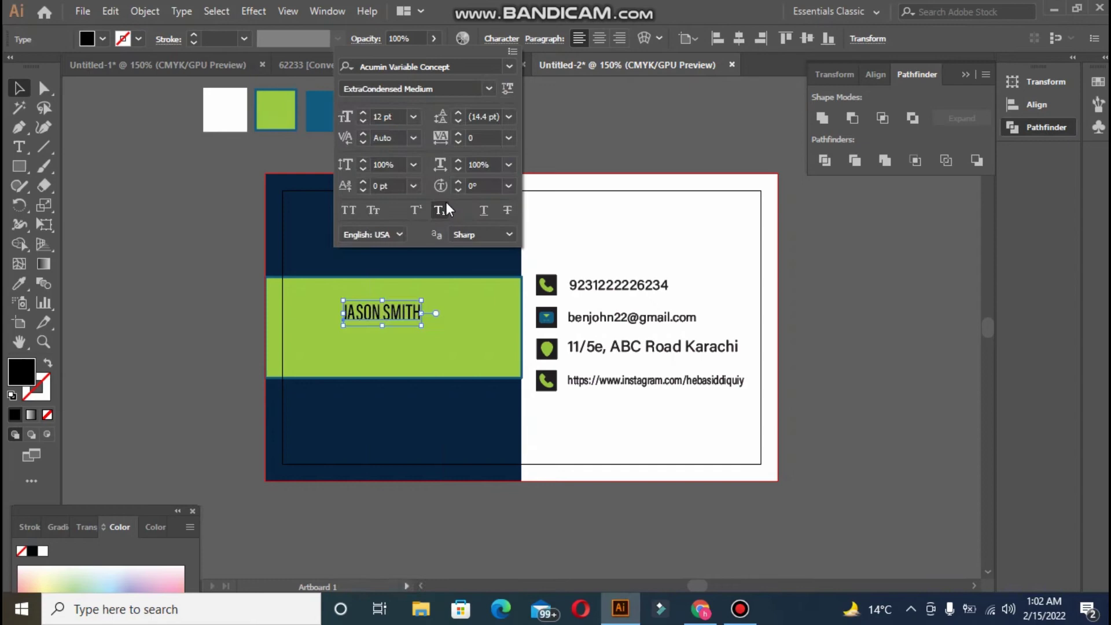
click(489, 89)
drag(501, 268, 508, 352)
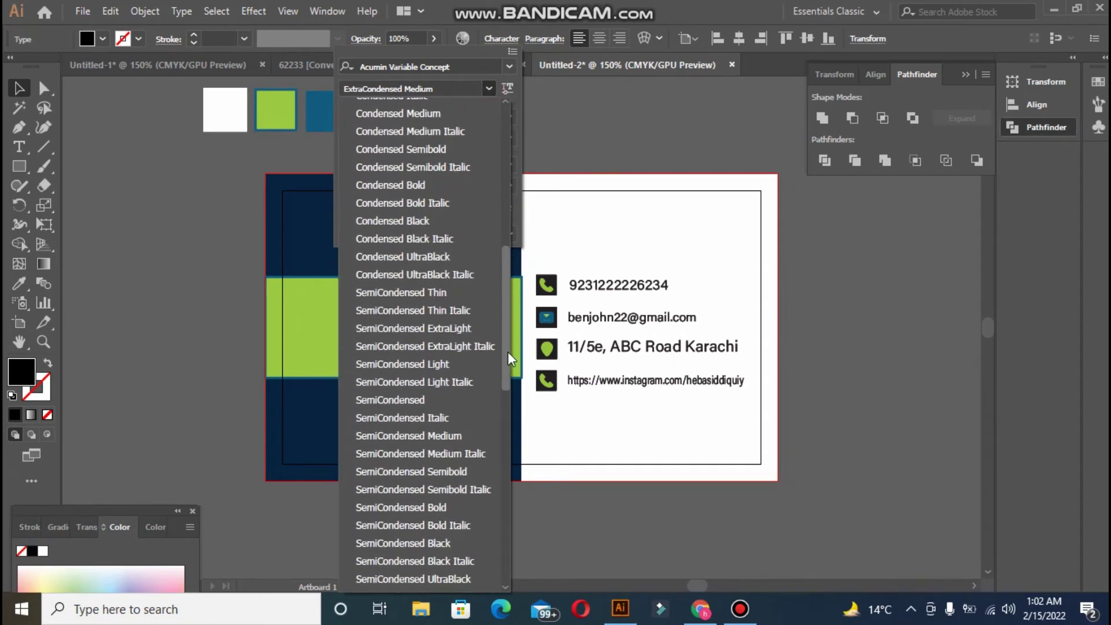
click(417, 508)
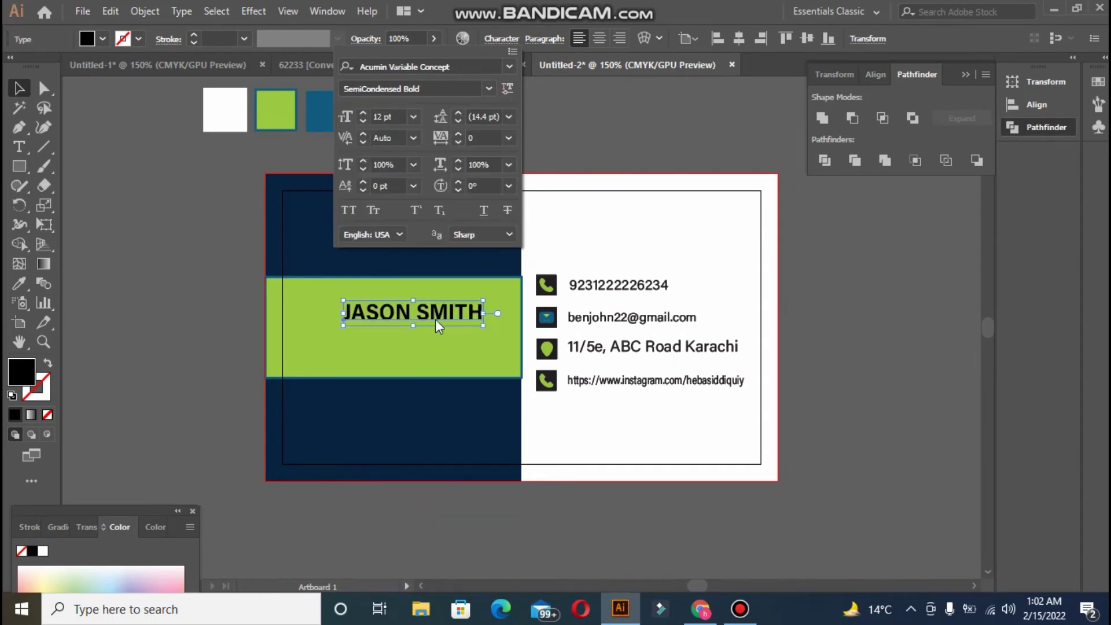
Set the name's font style to ExtraCondensed Bold.
click(488, 89)
drag(506, 451, 512, 538)
key(Escape)
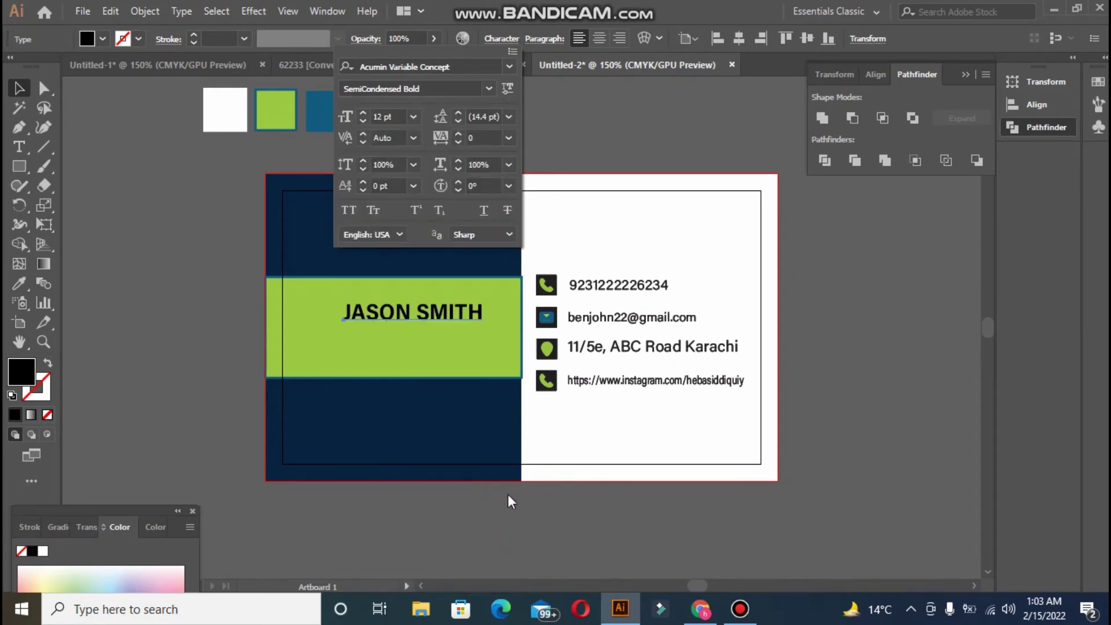
click(491, 89)
drag(506, 434, 537, 130)
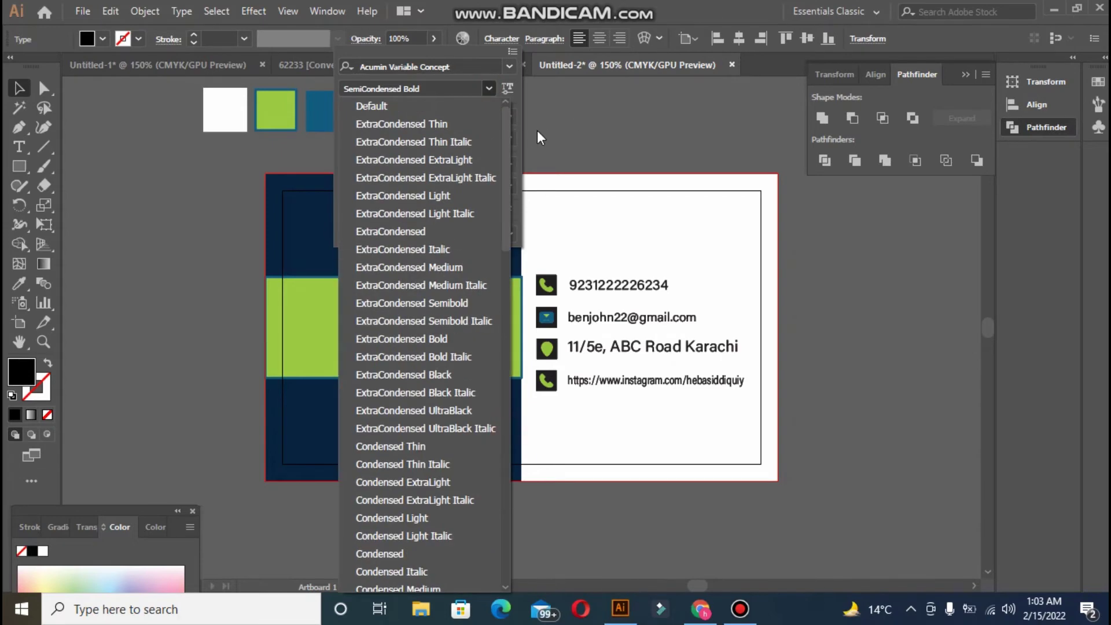
click(384, 339)
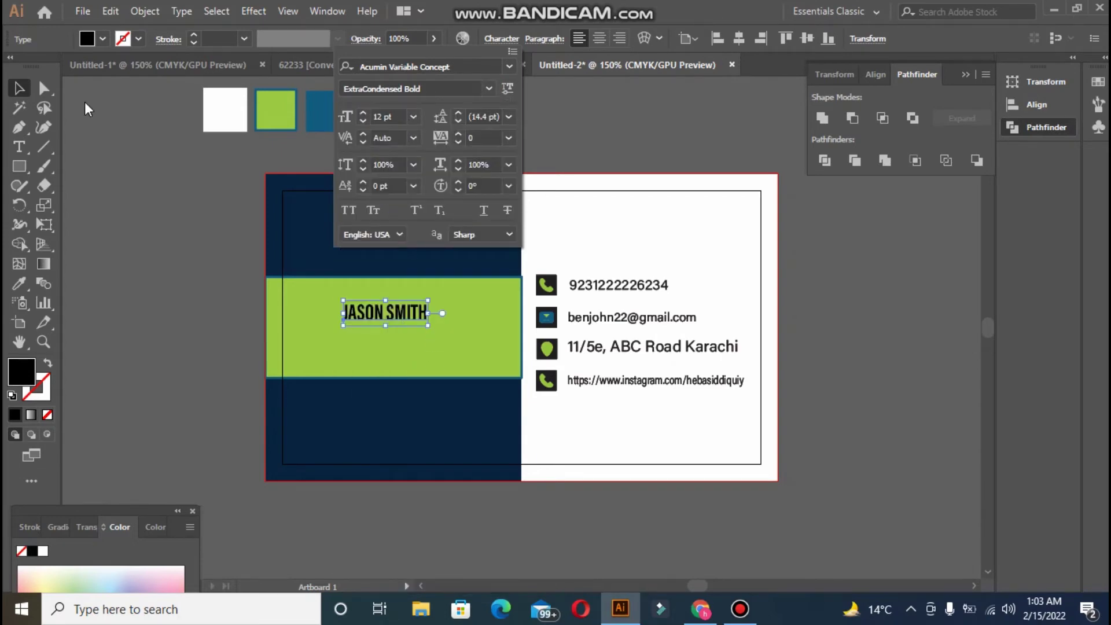
key(Escape)
Enlarge the name and centre it horizontally and vertically on the green band.
drag(427, 328, 462, 331)
shift+click(324, 294)
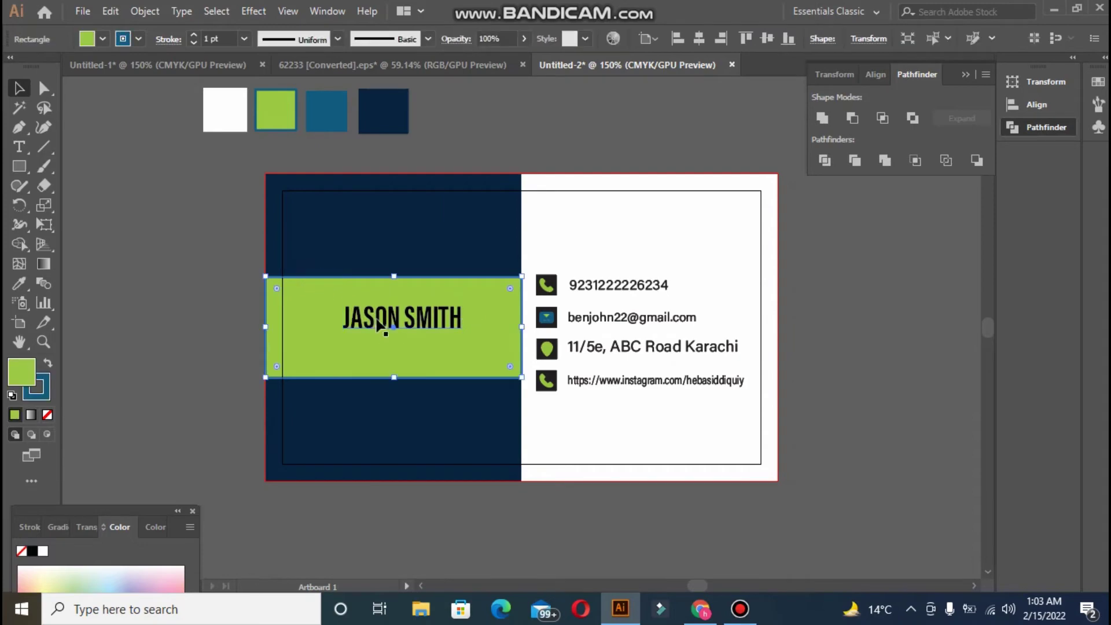
click(459, 276)
click(548, 38)
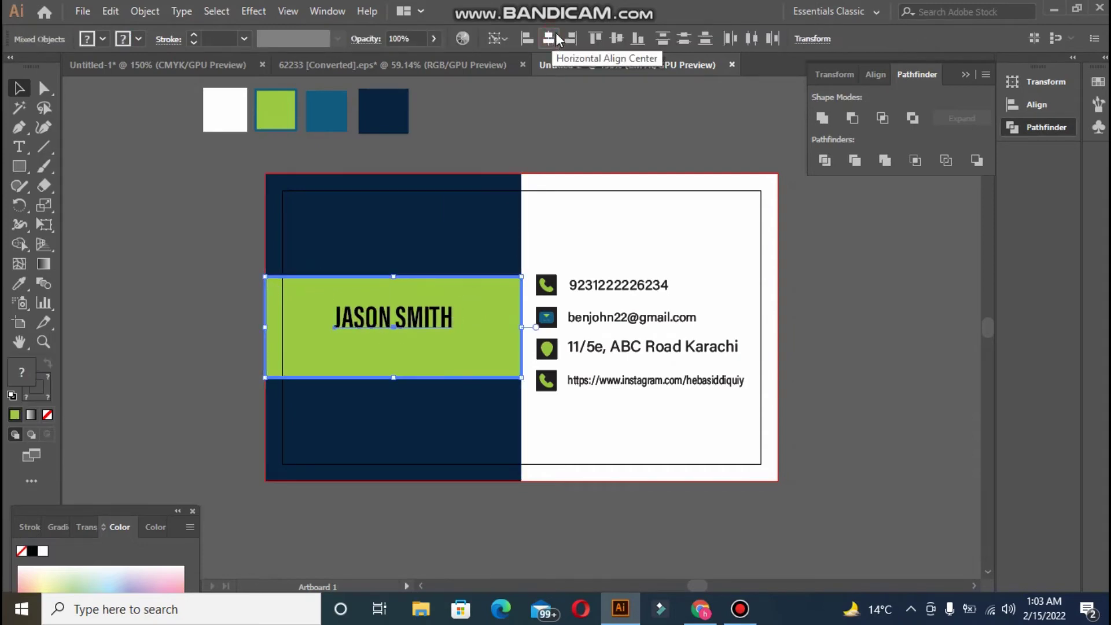
click(616, 38)
Try to apply the navy swatch's colour to the name and green band together, and undo it.
click(19, 284)
click(383, 111)
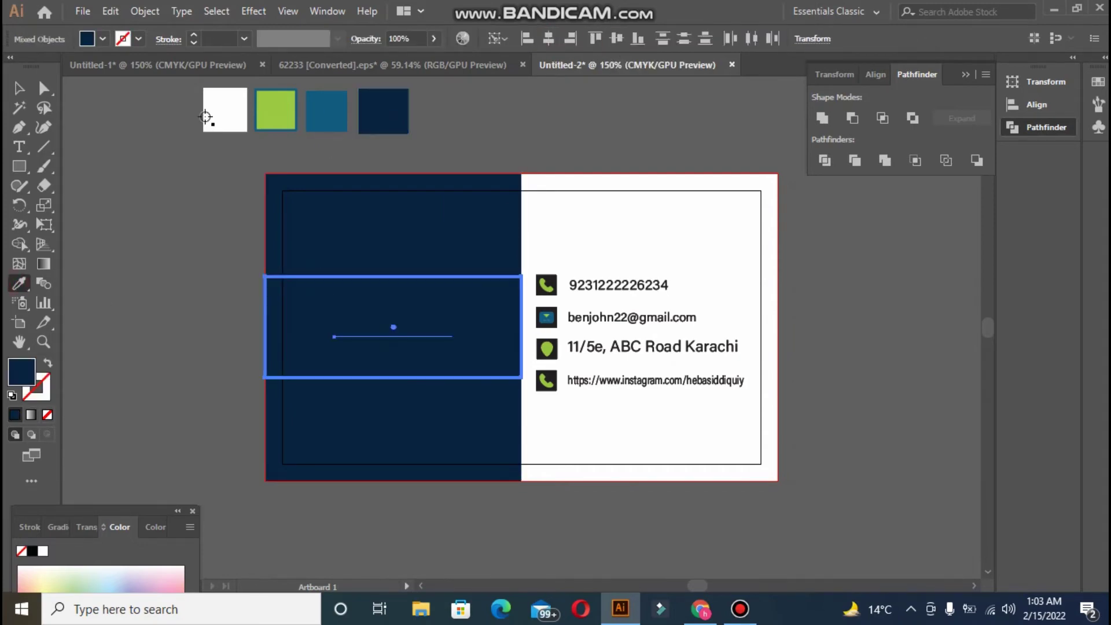
key(ctrl+z)
click(21, 93)
click(146, 205)
Recolour only the name on the green band with the navy swatch's colour.
click(394, 326)
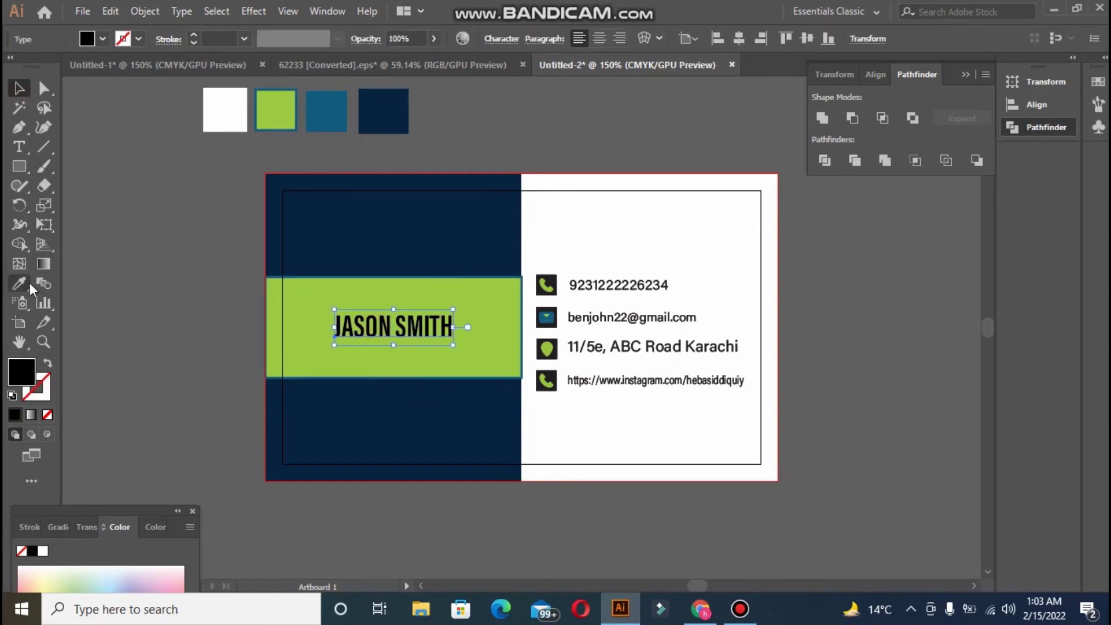
click(19, 283)
click(383, 111)
key(v)
click(147, 176)
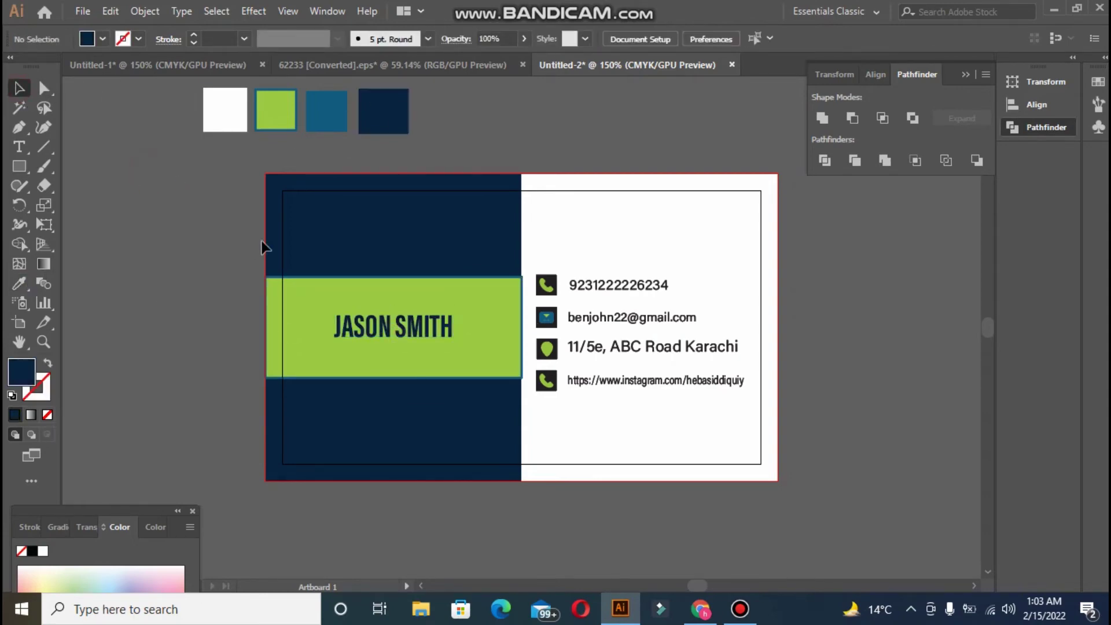
Shift the whole contact details block slightly away from the navy half of the card.
drag(533, 262, 534, 262)
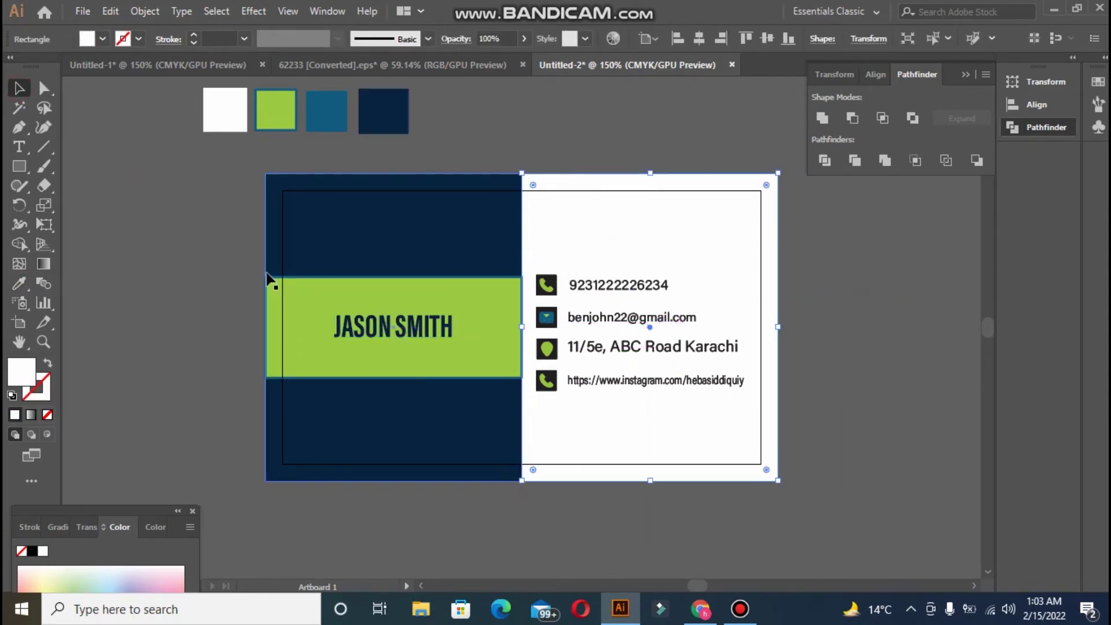
click(241, 275)
drag(711, 398, 711, 397)
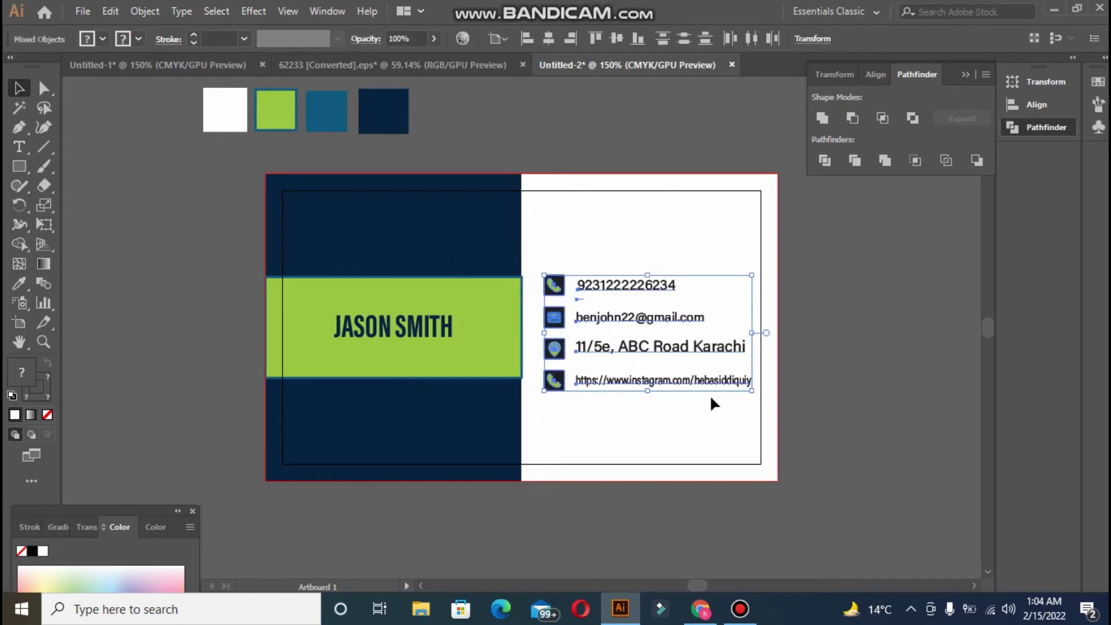
click(71, 187)
Draw a narrow vertical bar over the seam at the green band's inner end and fill it with bright pink F70857.
click(20, 166)
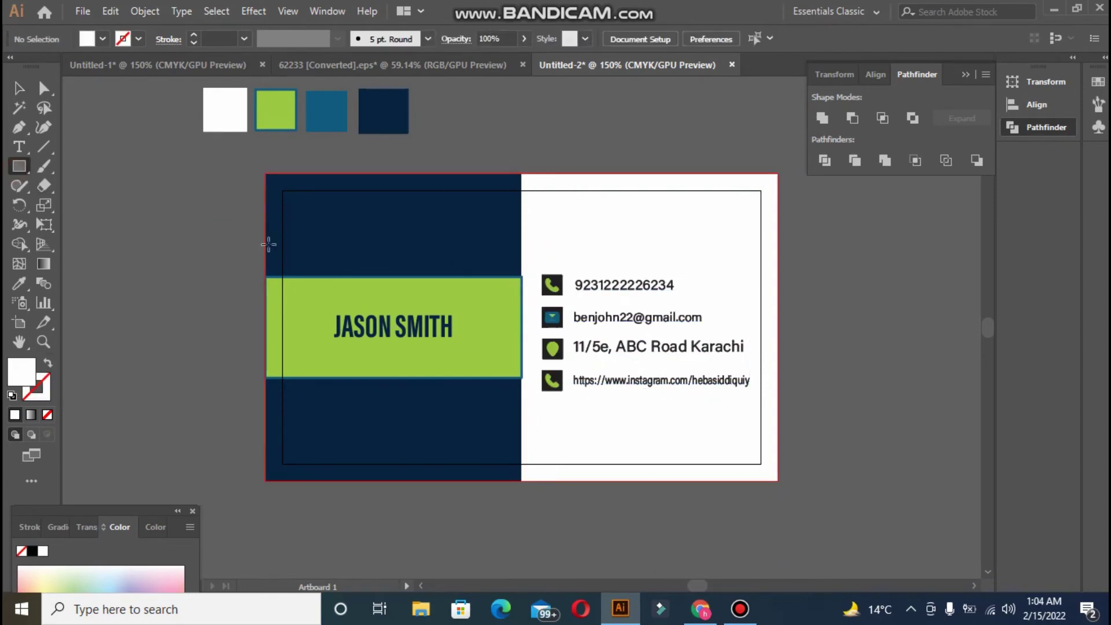
drag(515, 265, 533, 347)
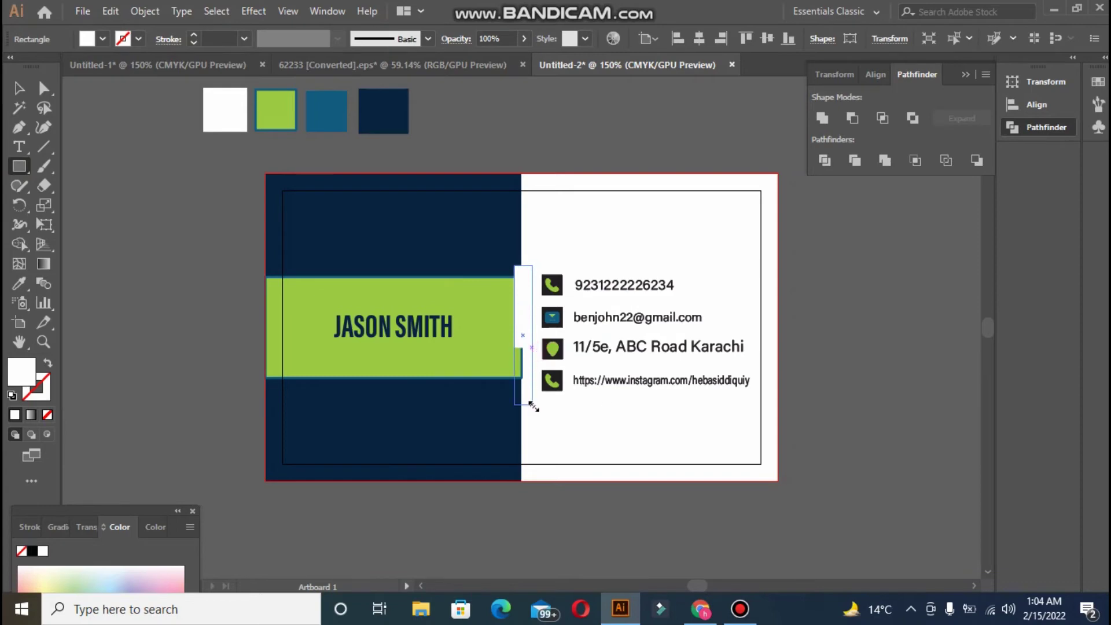
drag(531, 405, 531, 407)
double_click(22, 371)
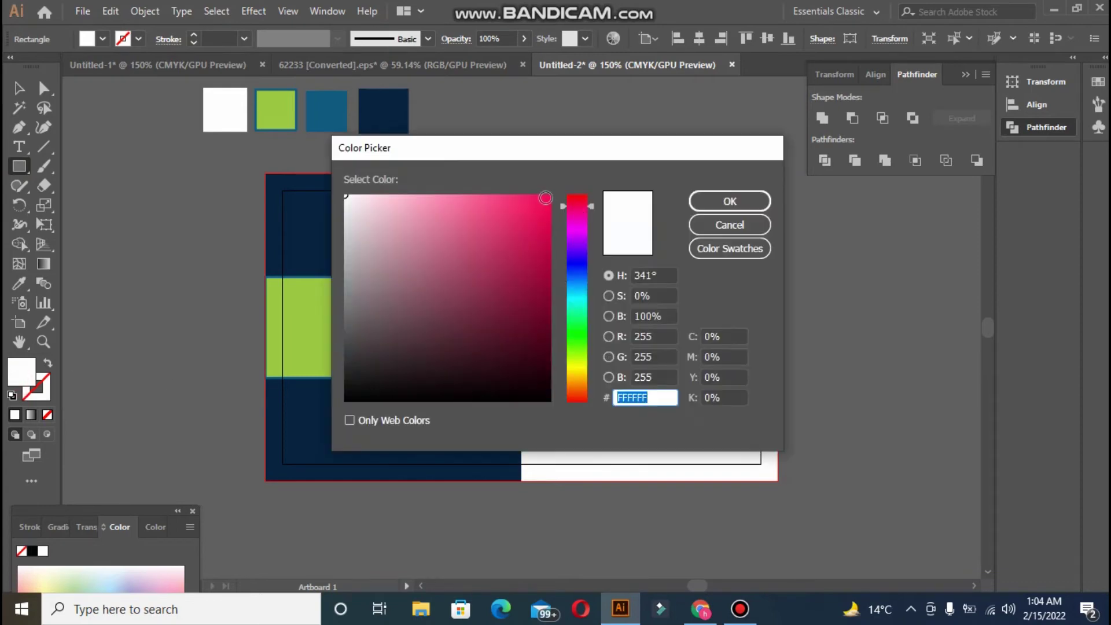
text(F70857)
click(718, 202)
click(19, 88)
click(84, 123)
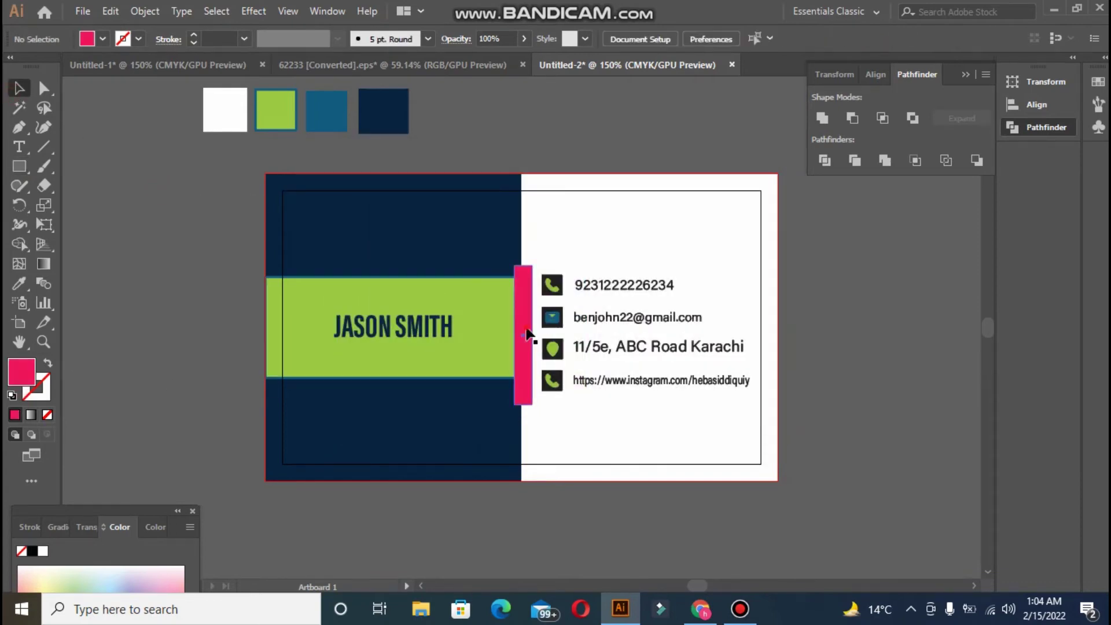
Shorten the pink bar so it just covers the height of the green band's inner end.
click(528, 335)
drag(532, 404, 534, 380)
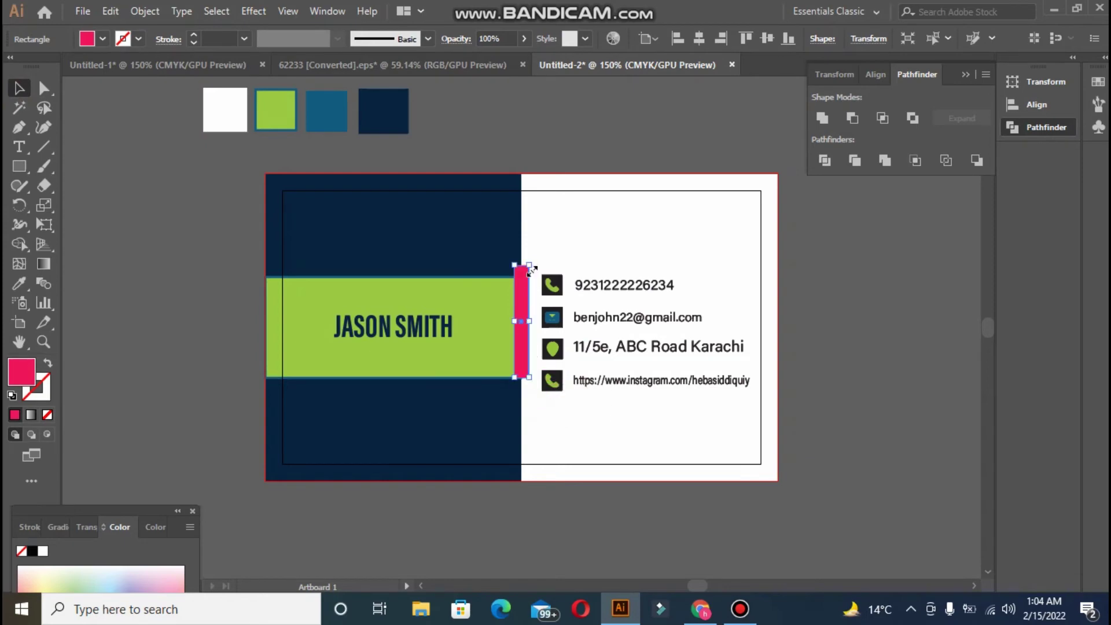
drag(529, 266, 533, 275)
click(452, 367)
click(521, 366)
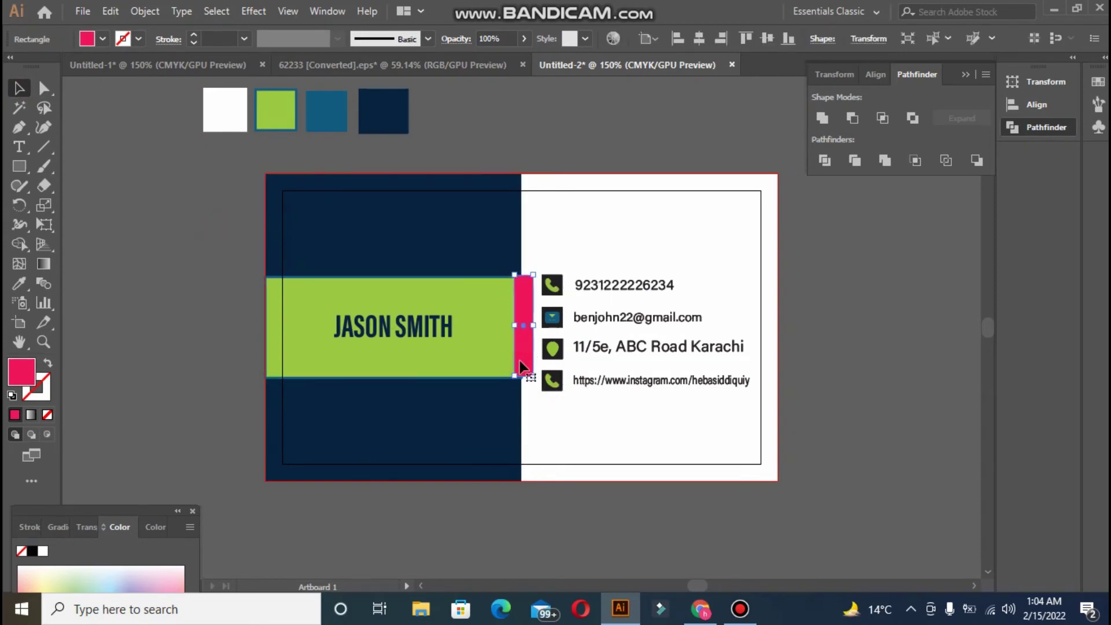
drag(521, 366, 524, 380)
click(281, 331)
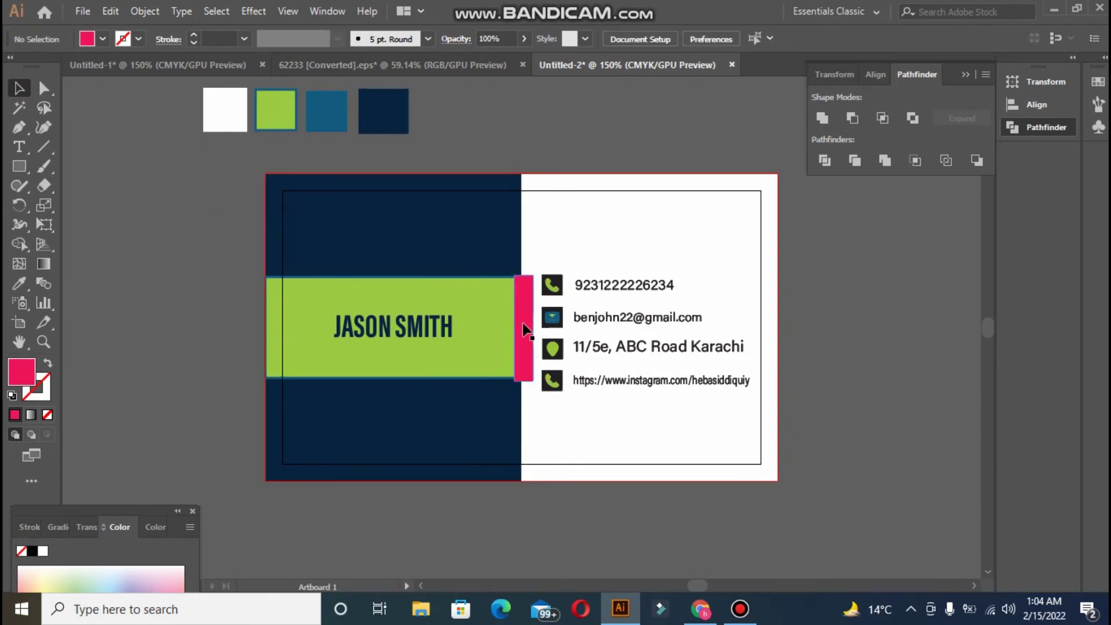
Darken the vertical bar's fill from the colour picker to a deep crimson.
click(522, 323)
double_click(18, 370)
click(544, 266)
click(728, 201)
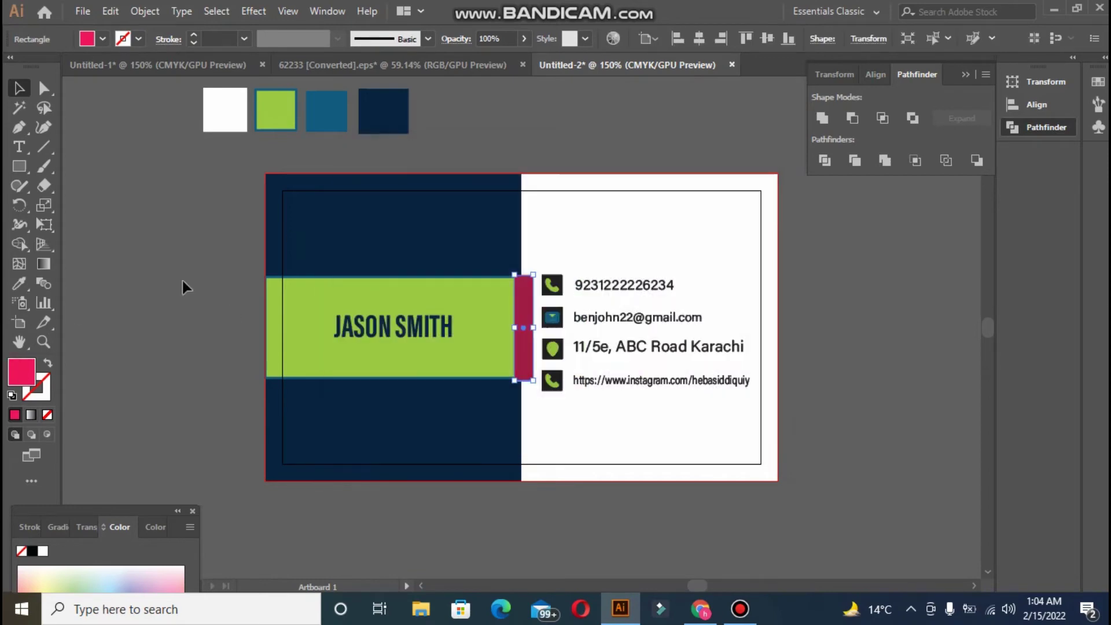
click(172, 251)
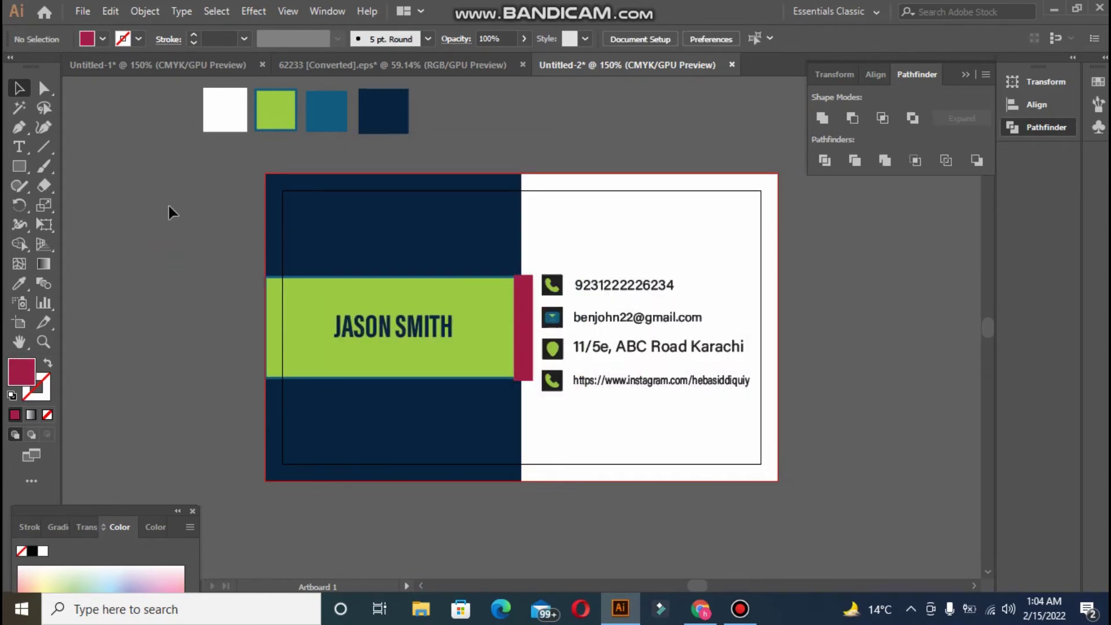
Draw a small crimson square outside the card near the colour swatches and paste it into Untitled-1.
click(19, 166)
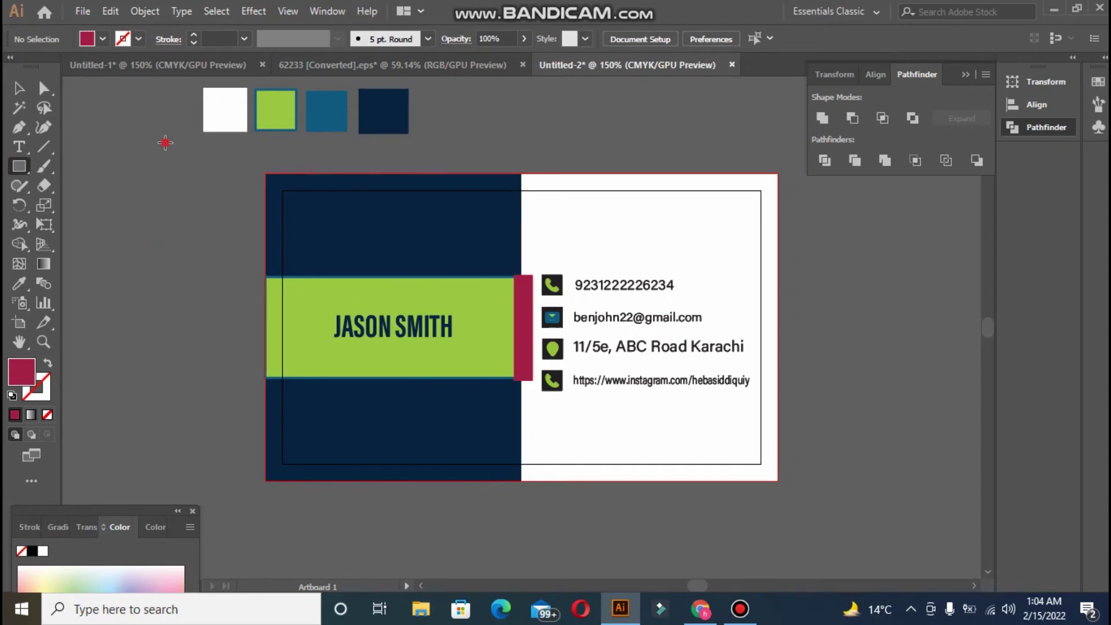
drag(166, 141, 217, 197)
click(71, 74)
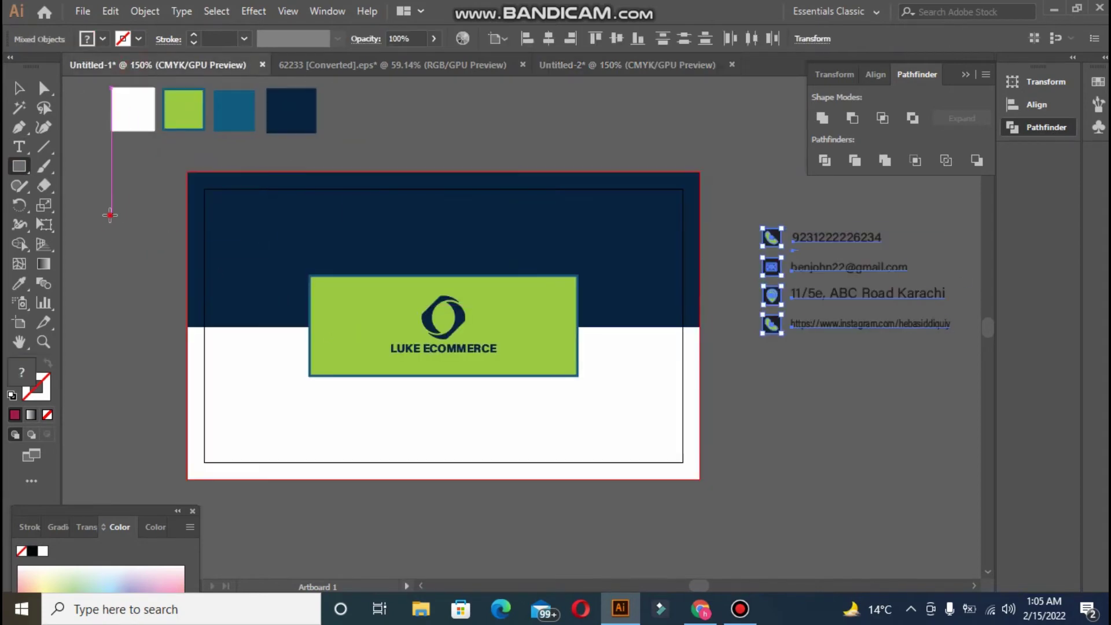
drag(109, 214, 104, 219)
key(ctrl+v)
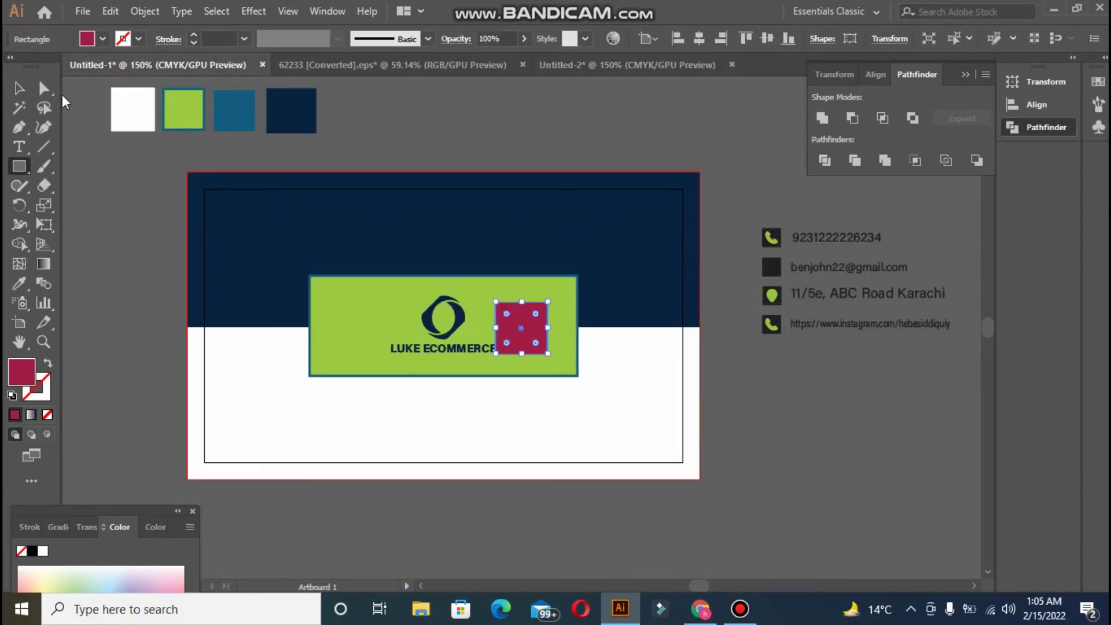
Move the crimson square off the green logo panel to the empty area above the card in Untitled-1.
key(v)
drag(518, 312, 512, 117)
key(ctrl+equal)
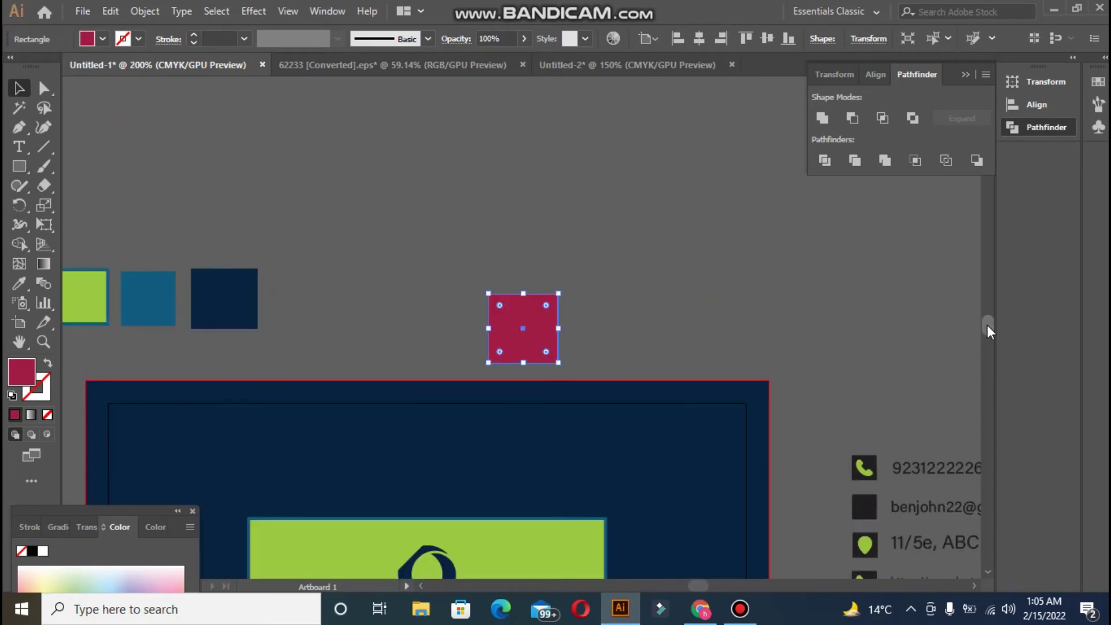
Draw a small crimson square straddling the navy-white boundary and set it flush against the left edge of the green logo panel.
drag(988, 325, 988, 330)
scroll(378, 278, up, 3)
click(20, 167)
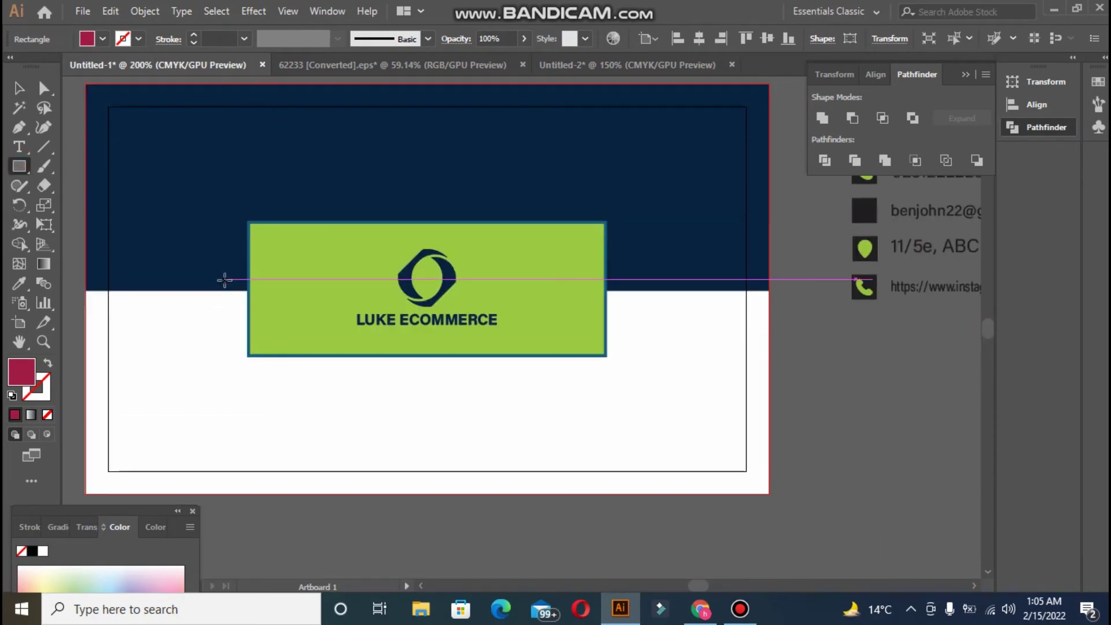
drag(219, 279, 248, 307)
click(19, 88)
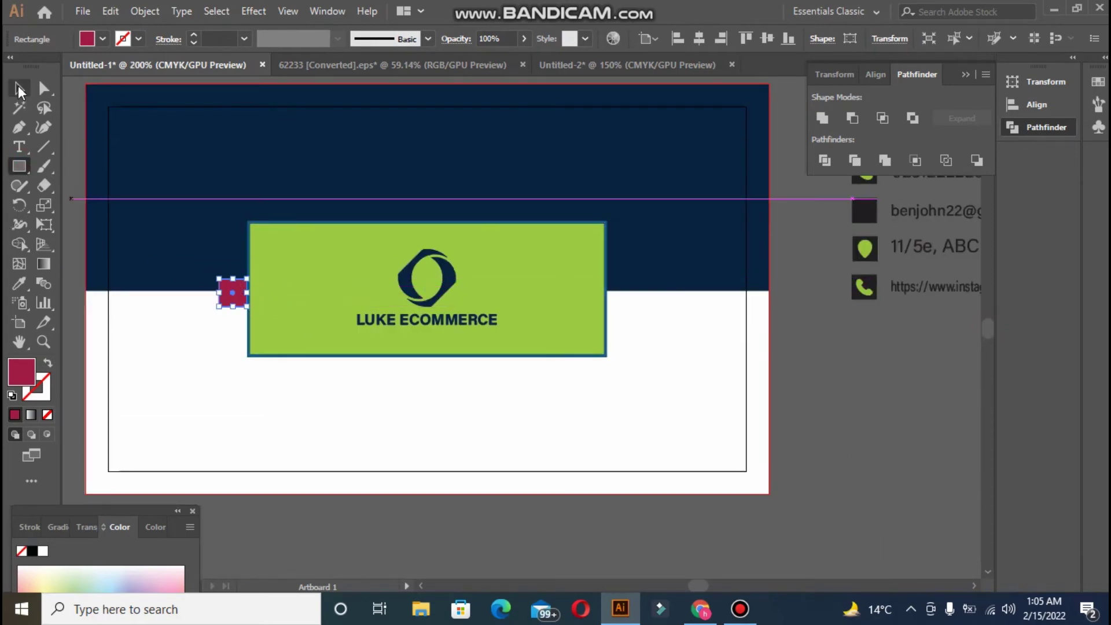
click(72, 135)
click(244, 289)
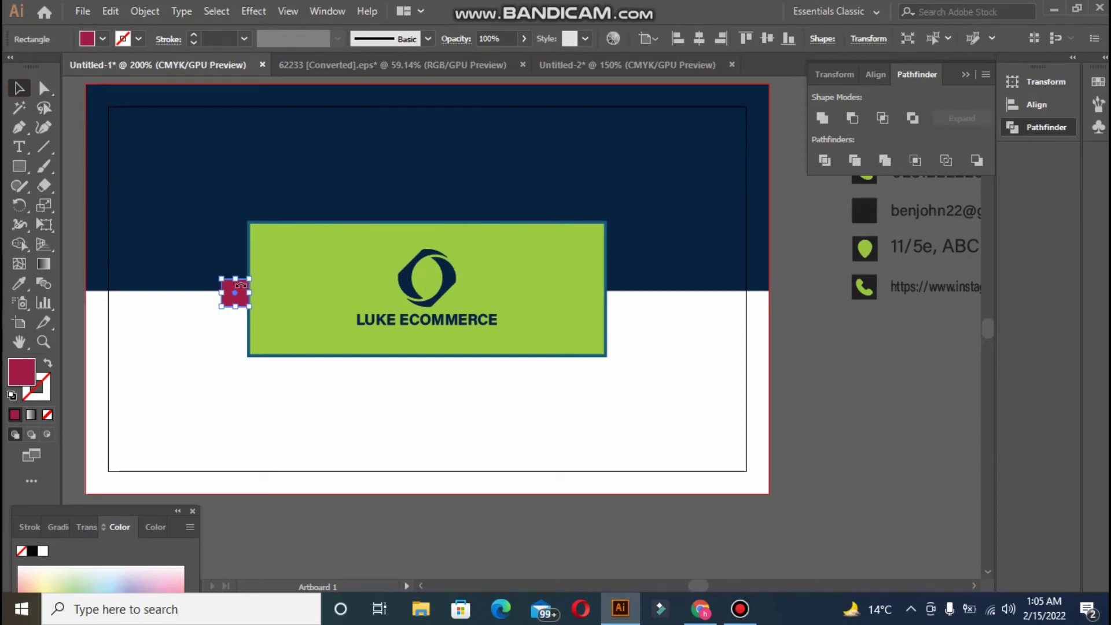
click(245, 311)
click(234, 302)
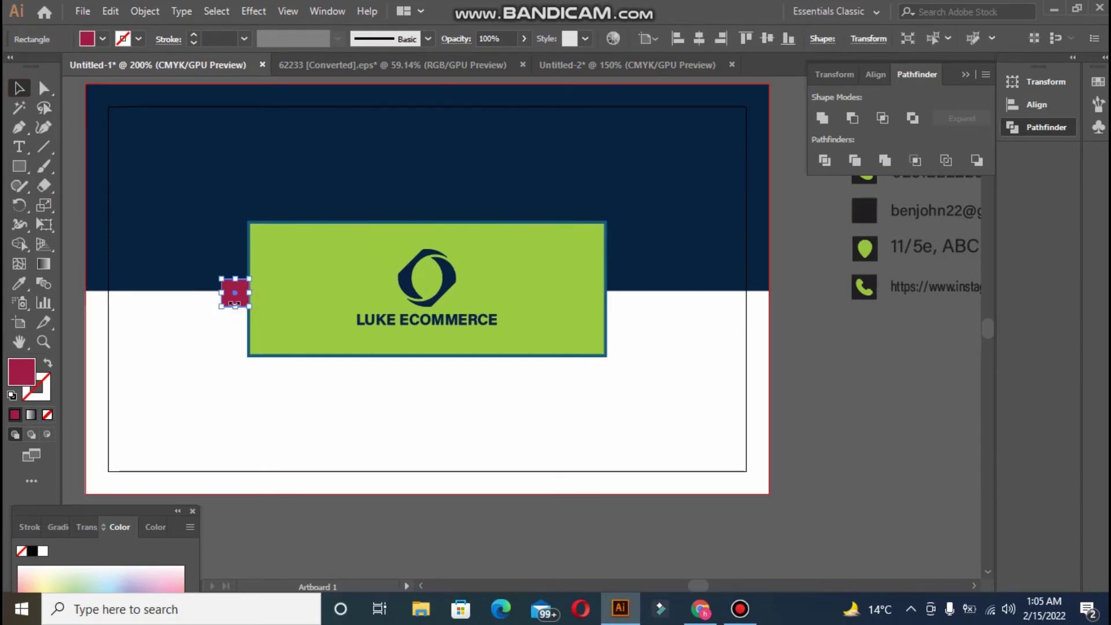
Give the small crimson square a near-black outline with colour #050505.
click(36, 387)
click(15, 414)
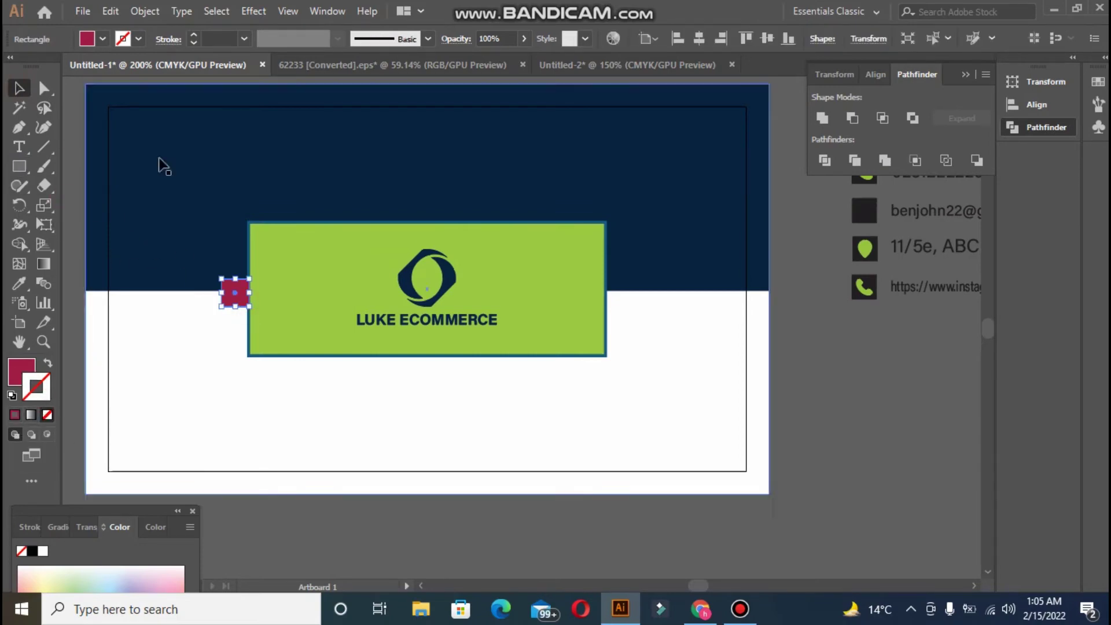
click(195, 33)
double_click(29, 397)
click(350, 398)
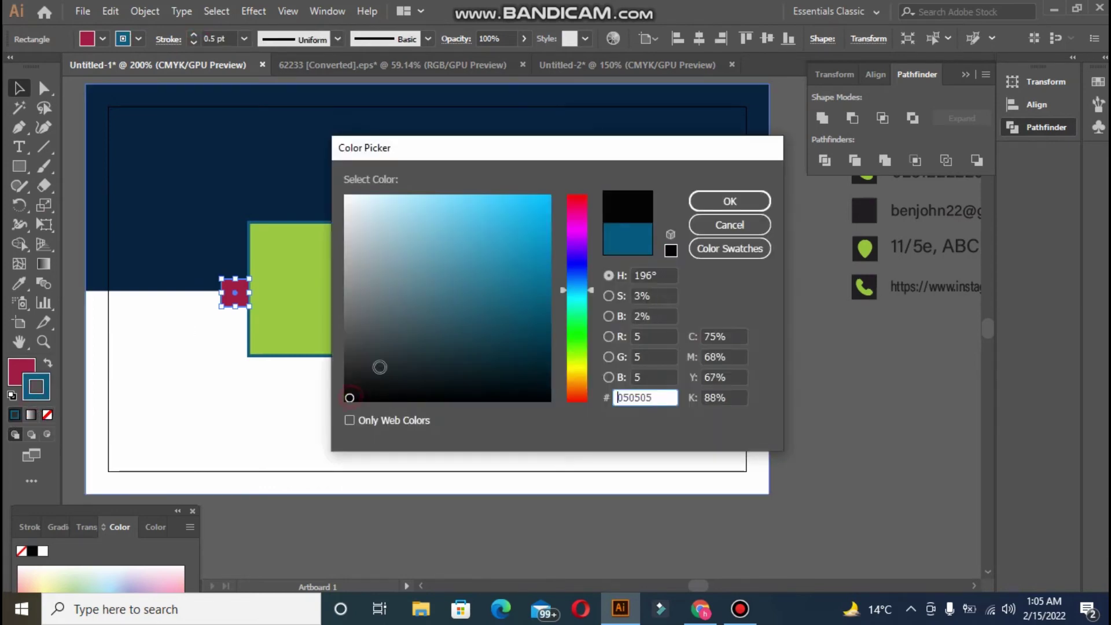
click(729, 201)
click(200, 268)
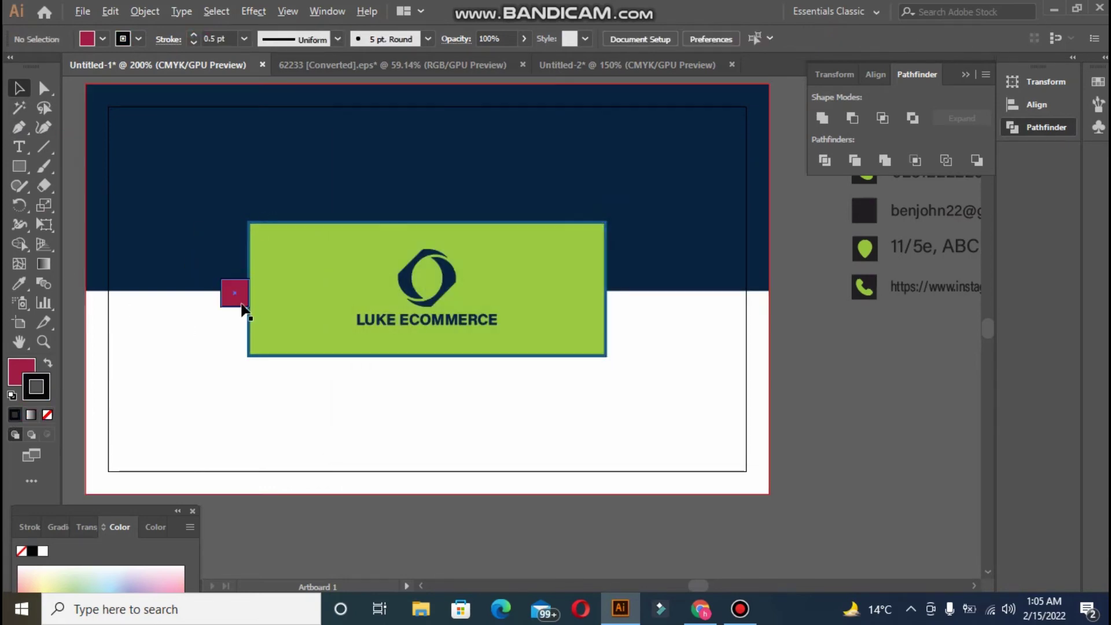
Duplicate the outlined crimson square onto the right edge of the green logo panel.
drag(241, 303, 627, 302)
click(843, 463)
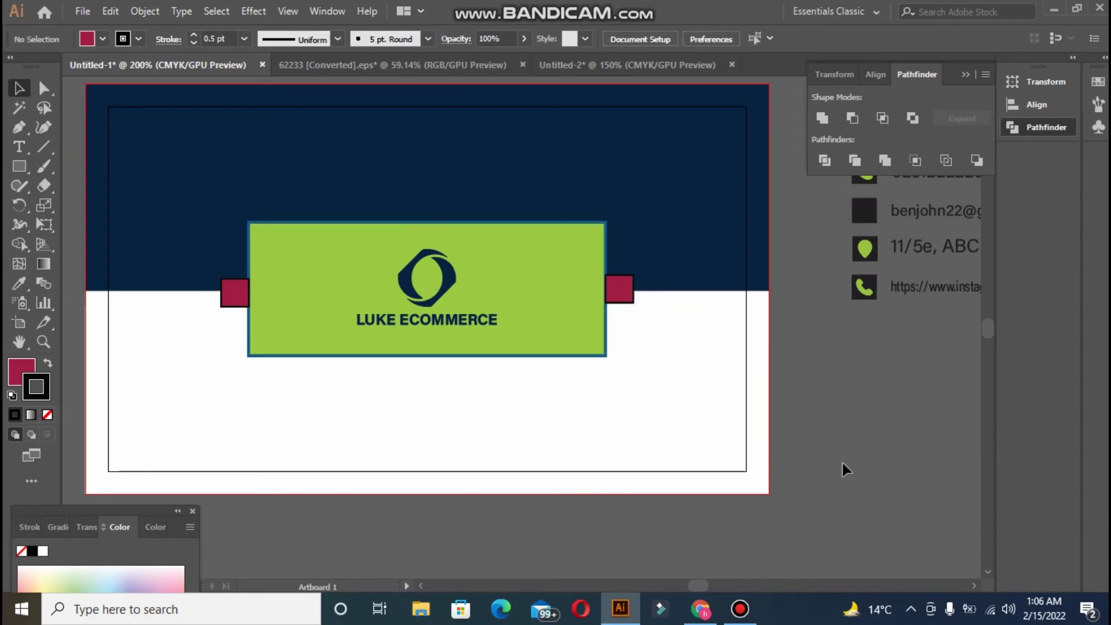
key(ctrl+minus)
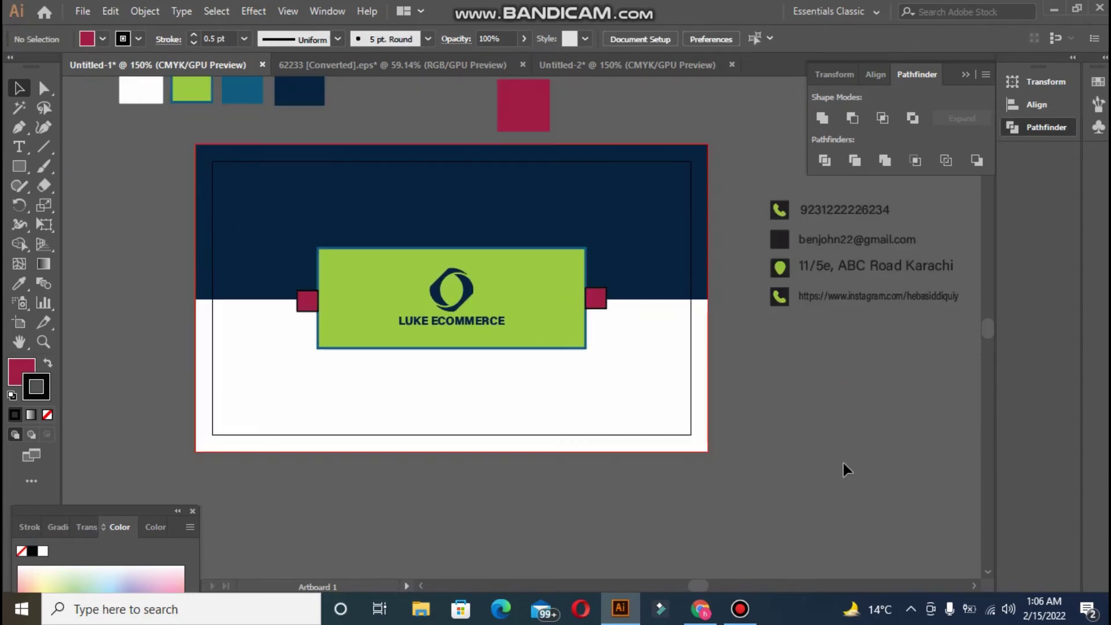
Try to align the two crimson squares to each other by their right edges.
click(598, 298)
shift+click(307, 301)
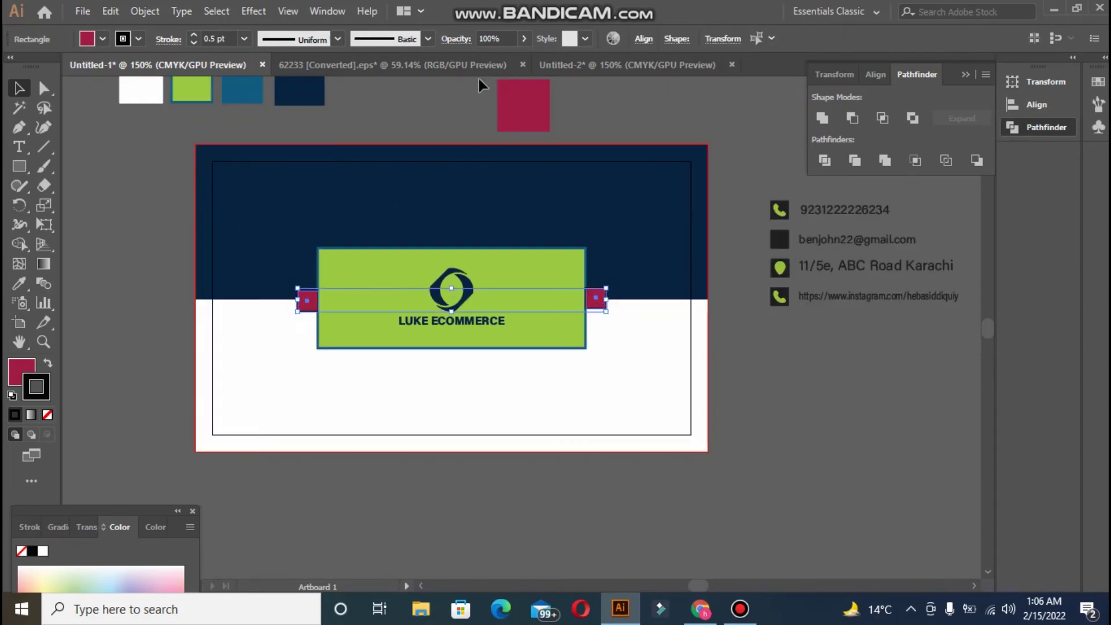
click(644, 38)
click(538, 86)
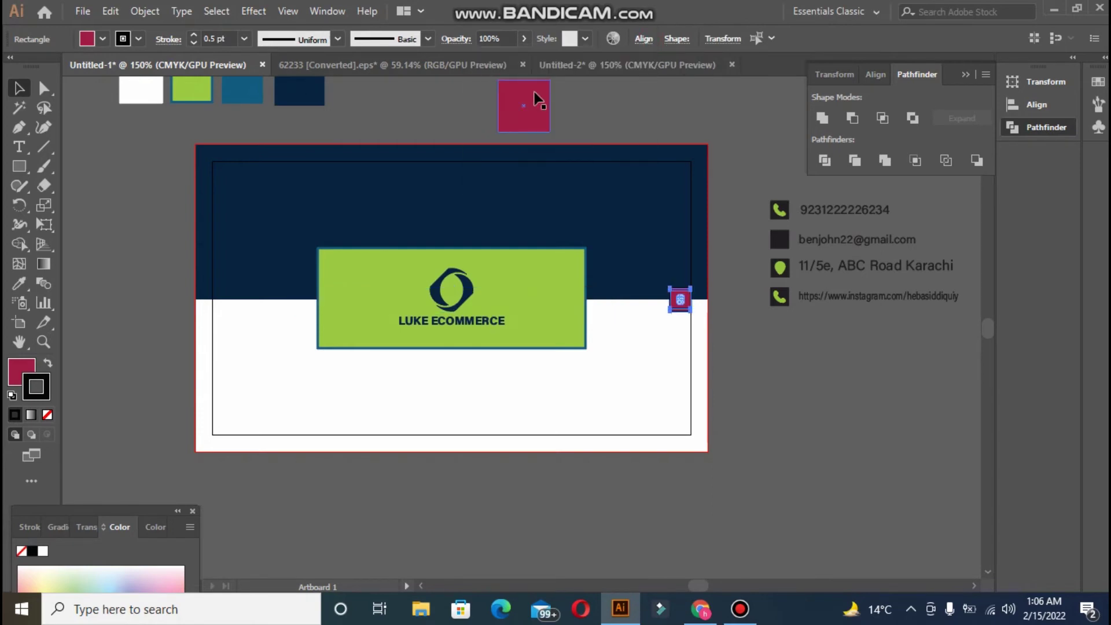
key(ctrl+z)
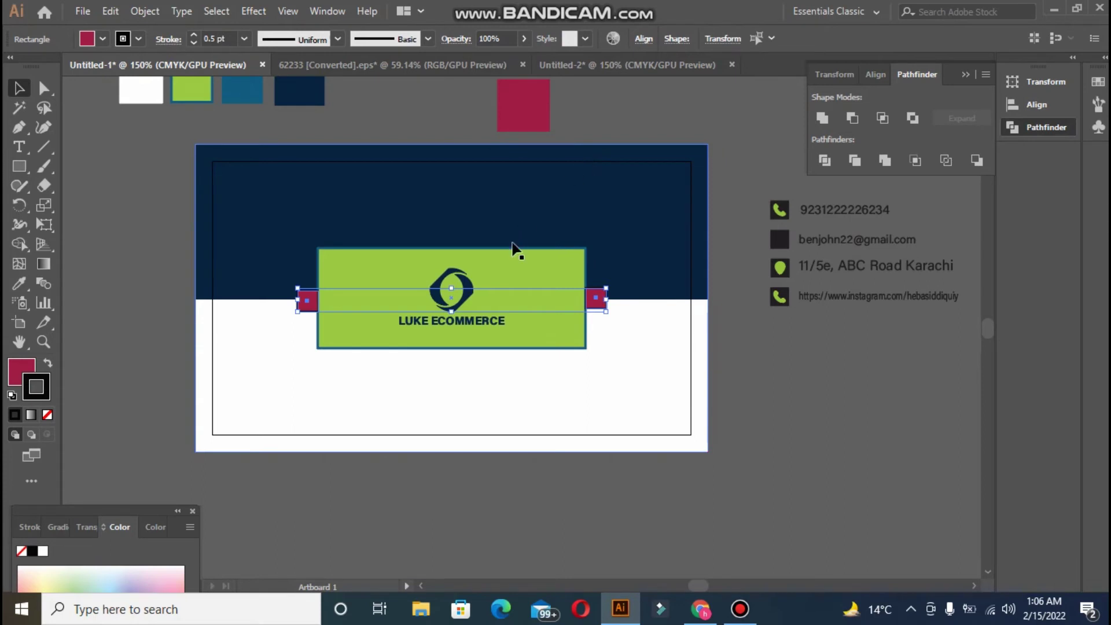
Try right-edge and horizontal-centre alignment of both crimson squares with the green logo panel.
click(517, 250)
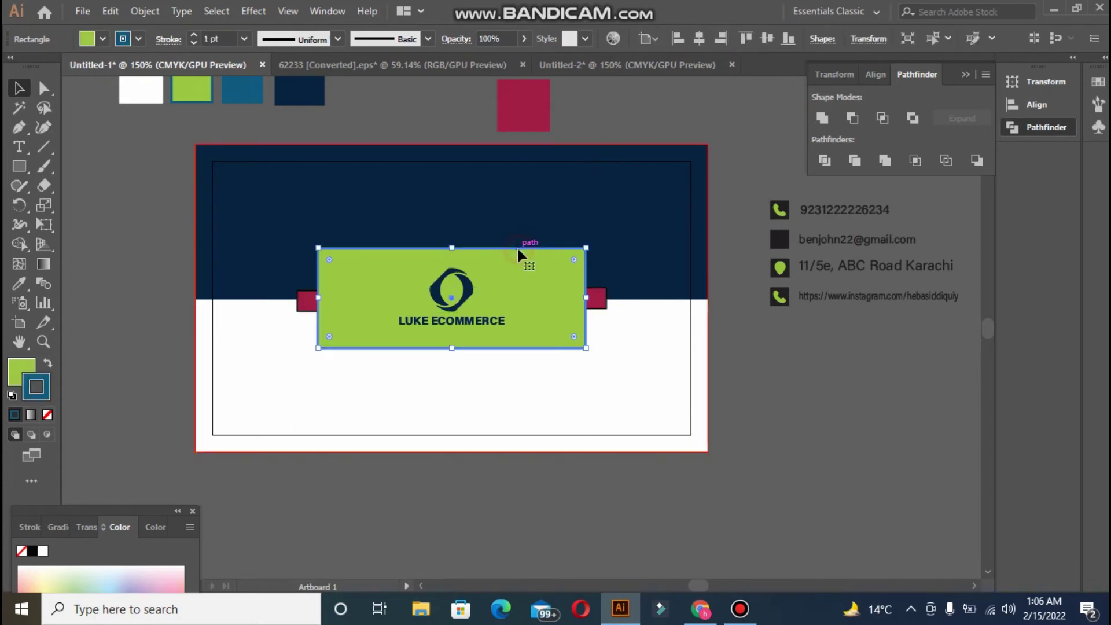
shift+click(596, 307)
shift+click(308, 296)
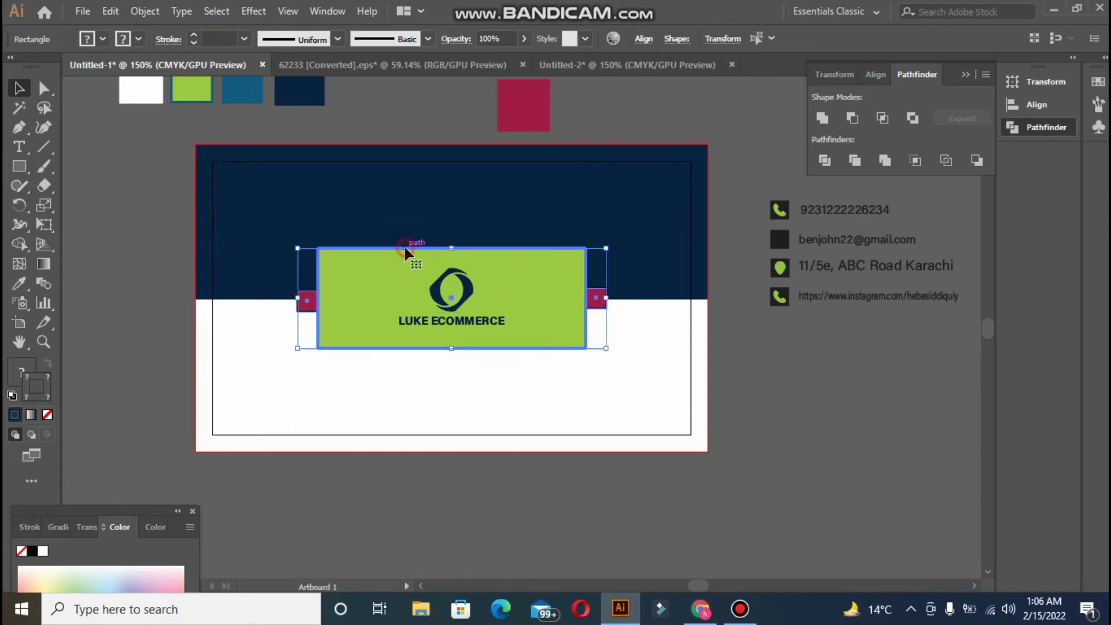
click(644, 39)
click(539, 88)
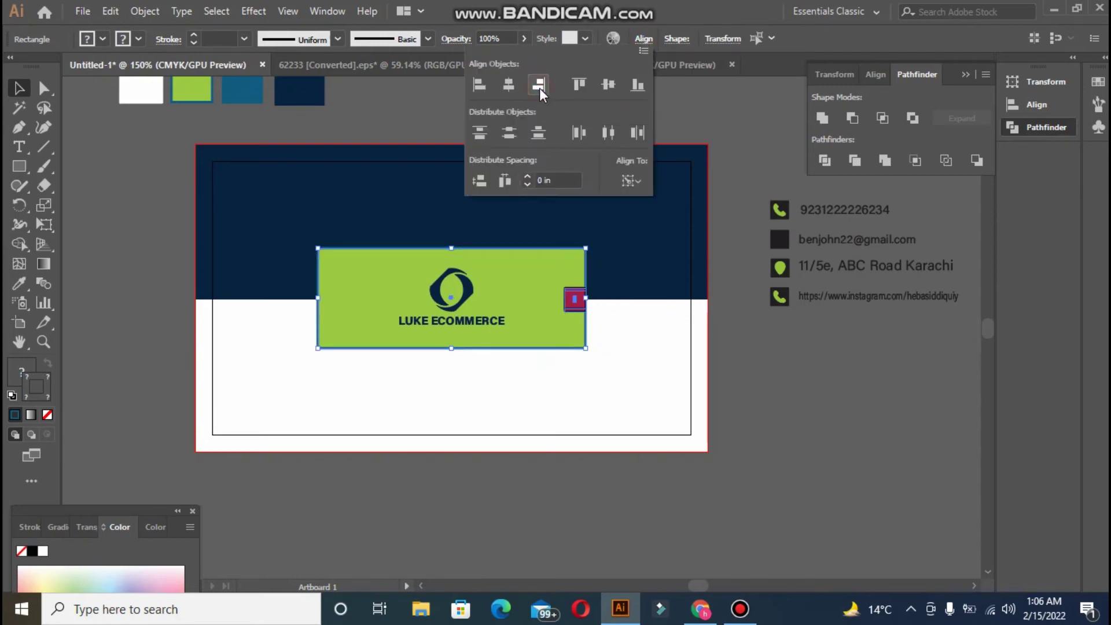
click(539, 88)
key(ctrl+z)
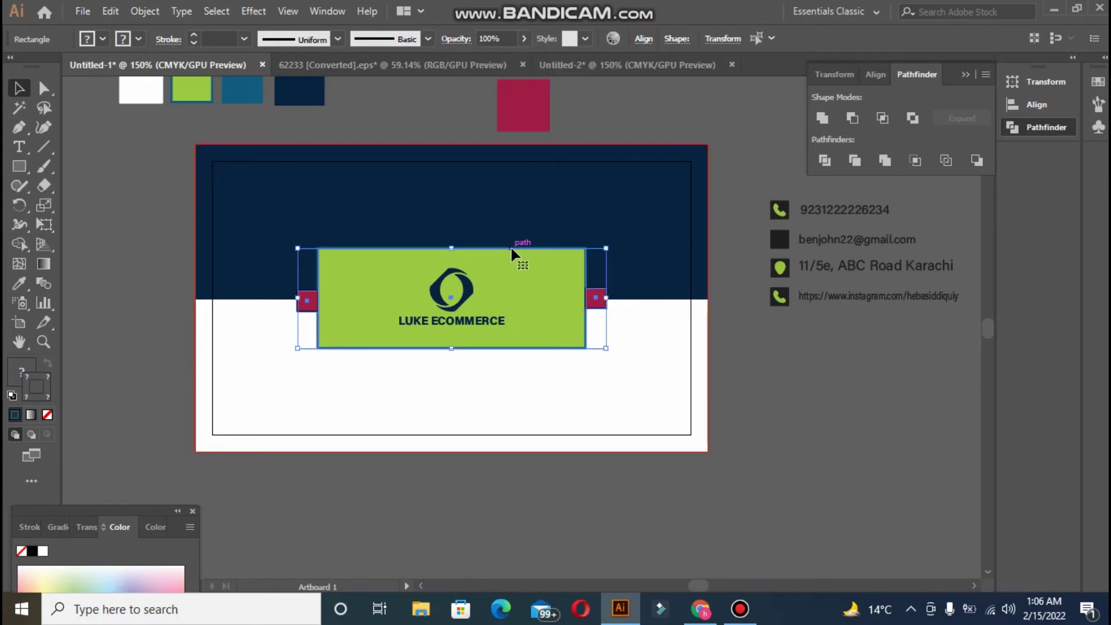
click(646, 42)
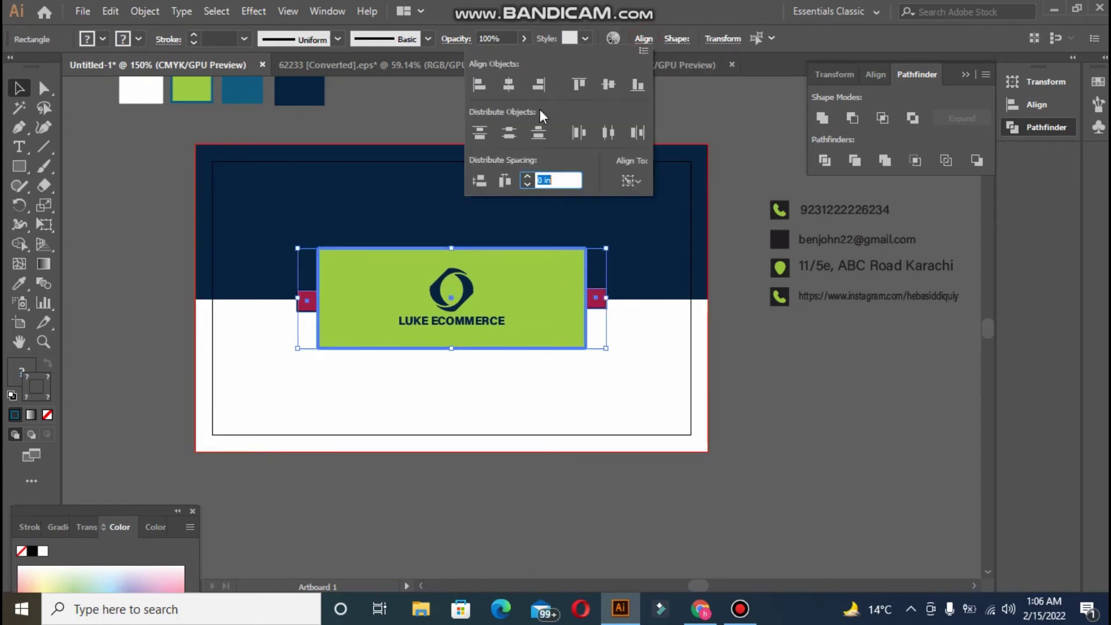
click(516, 85)
key(ctrl+z)
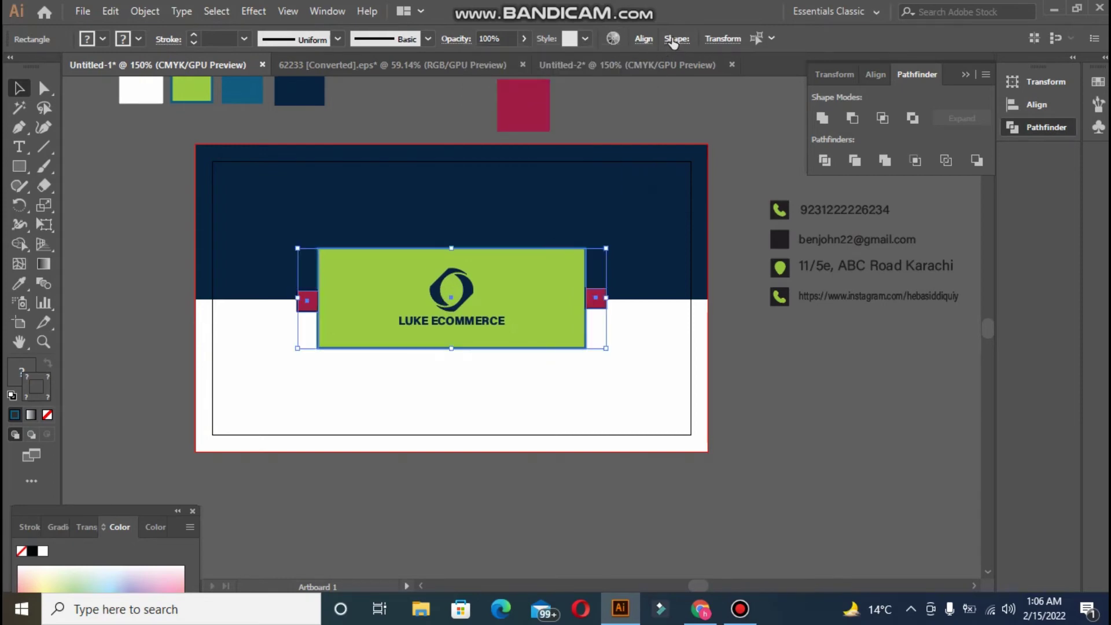
Align both crimson squares with the green logo panel by their vertical centres, using the panel as the key object.
click(644, 39)
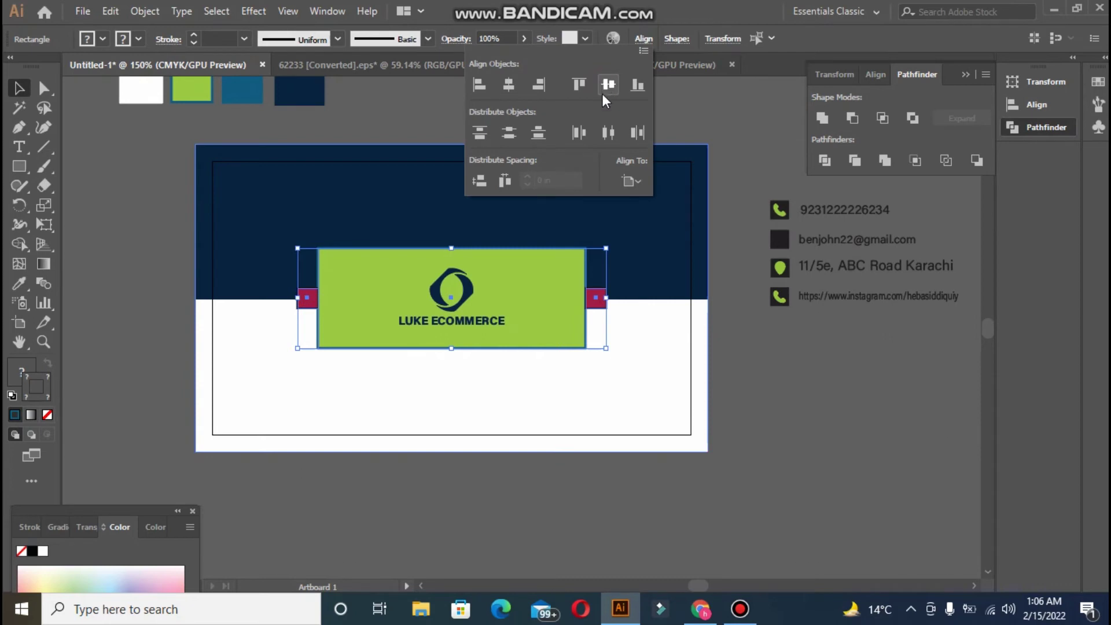
click(548, 254)
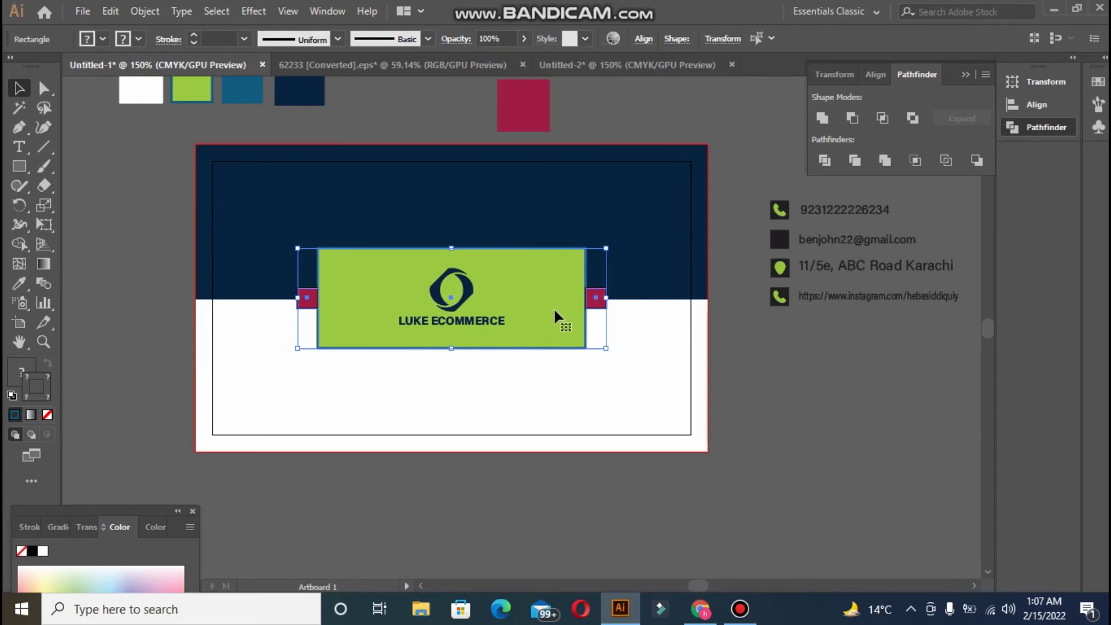
click(539, 255)
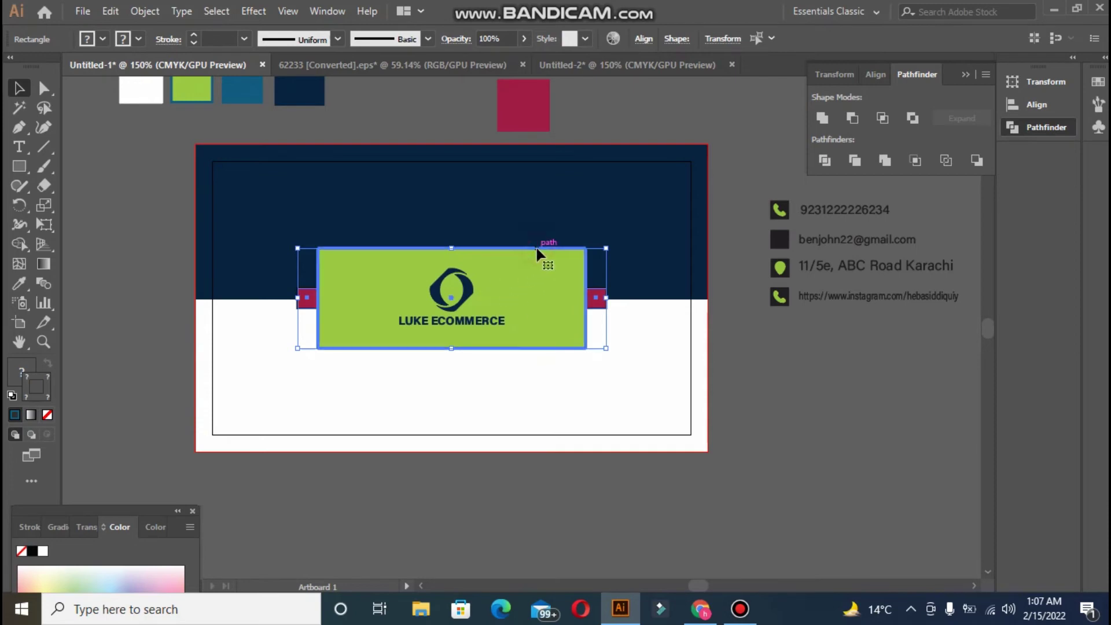
click(644, 38)
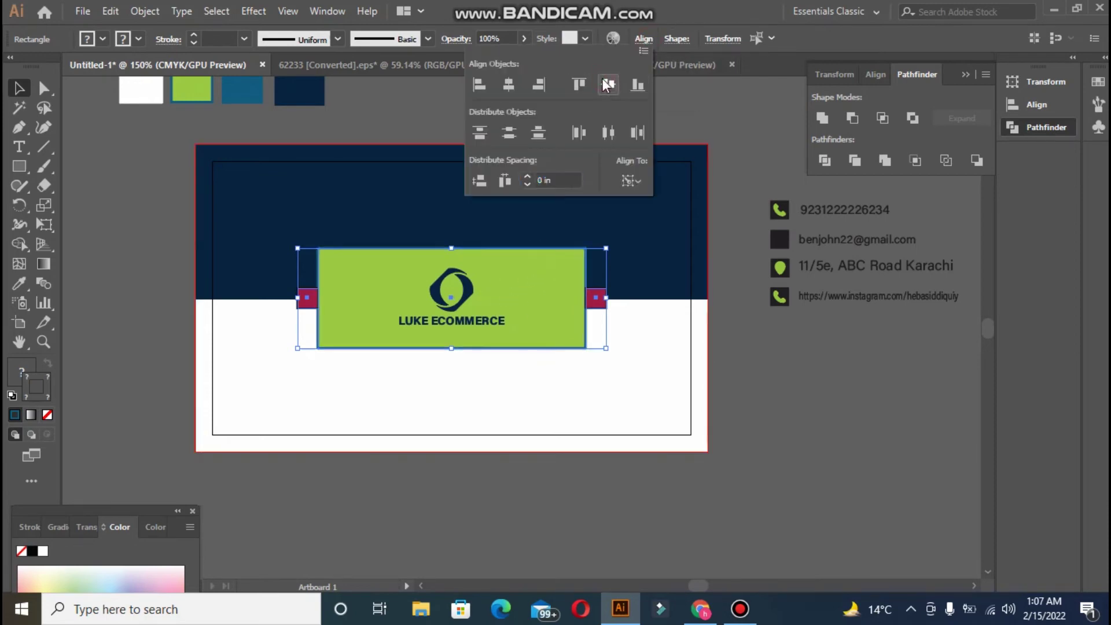
click(727, 199)
click(729, 200)
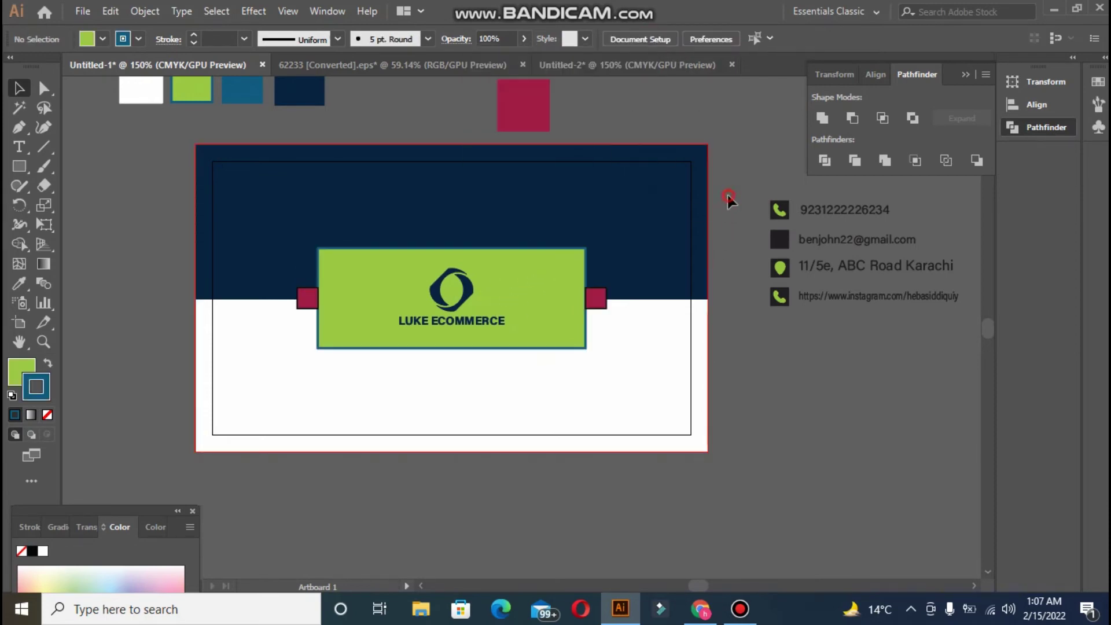
Nudge the right-hand crimson square slightly upward and realign both squares to the green panel's vertical centre.
click(599, 303)
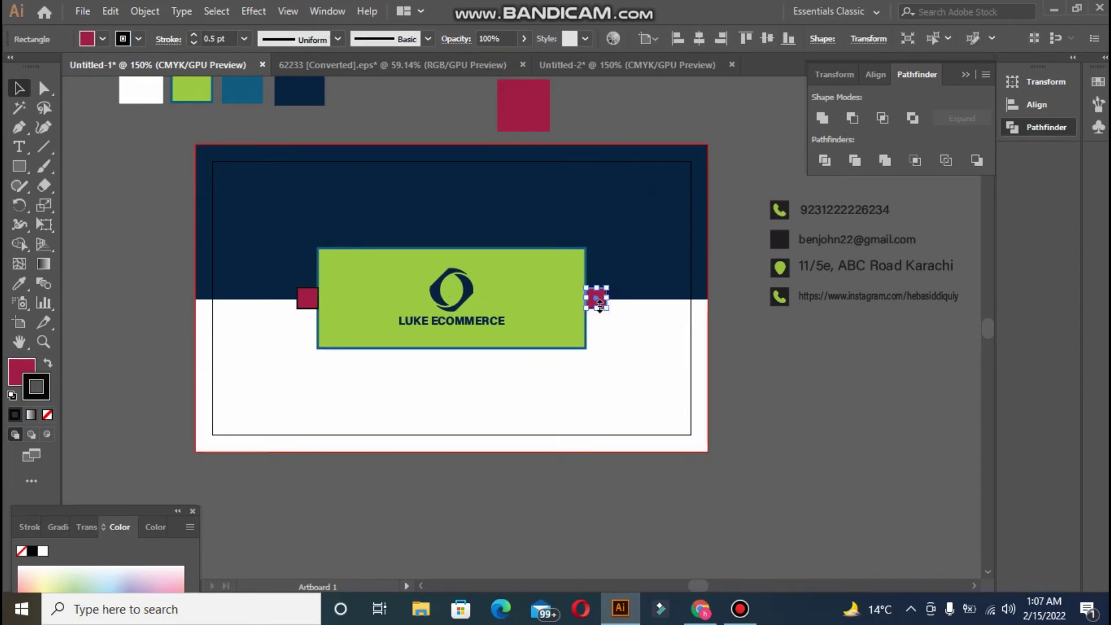
click(596, 314)
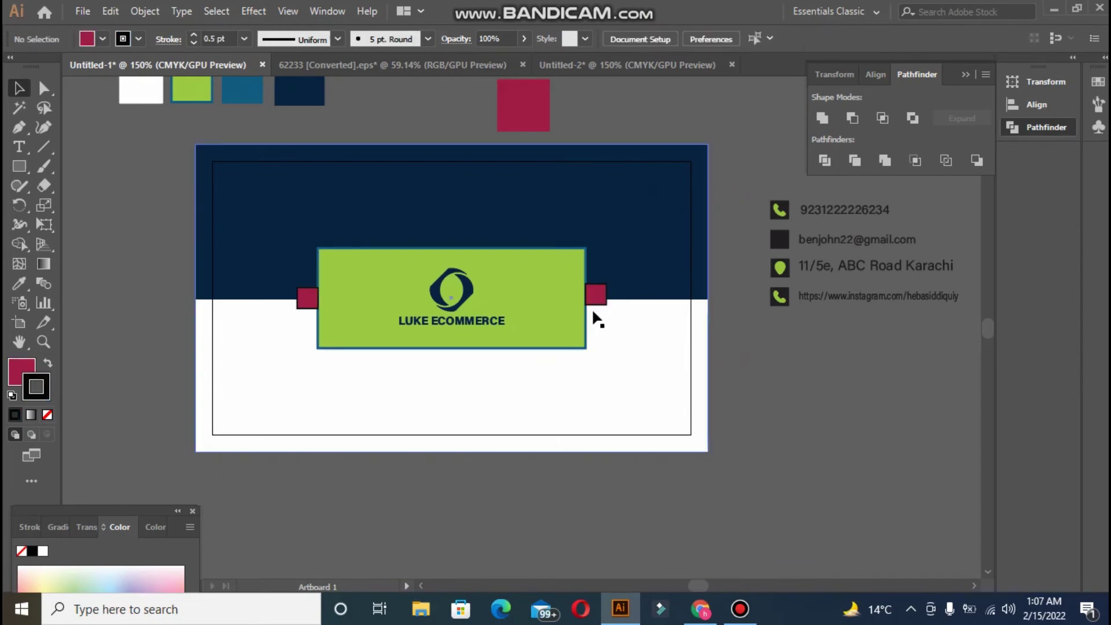
click(596, 292)
shift+click(314, 299)
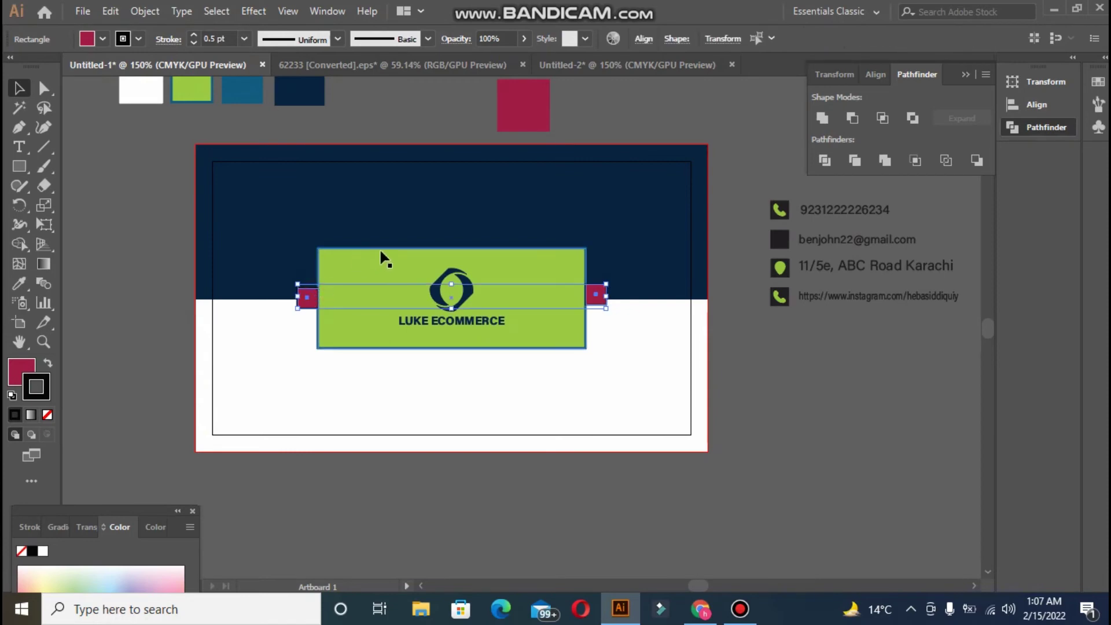
shift+click(386, 250)
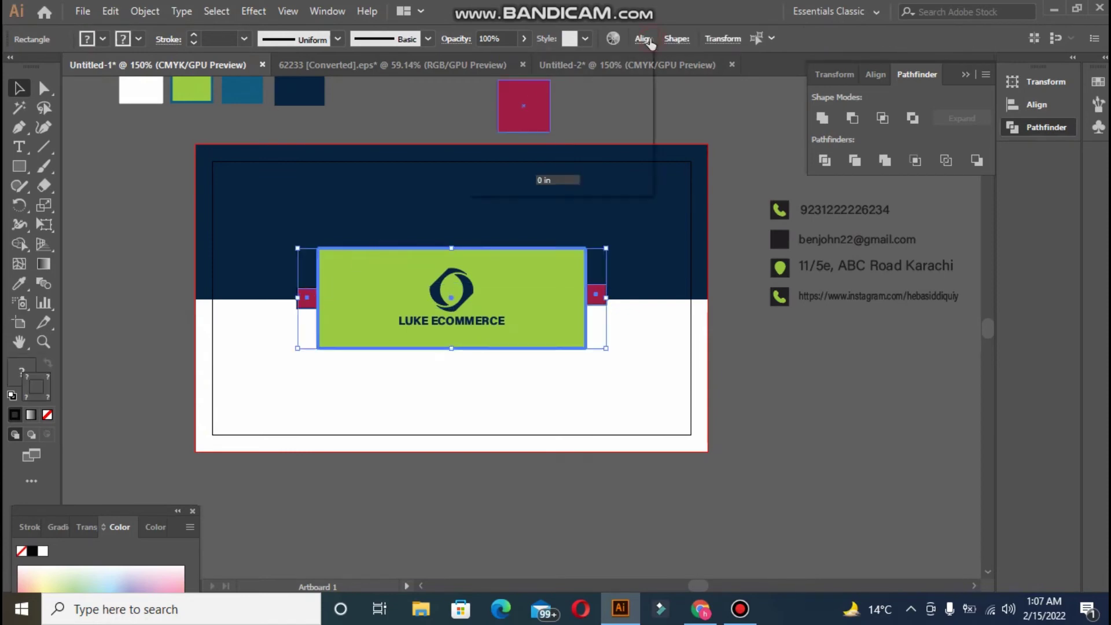
click(644, 39)
click(607, 85)
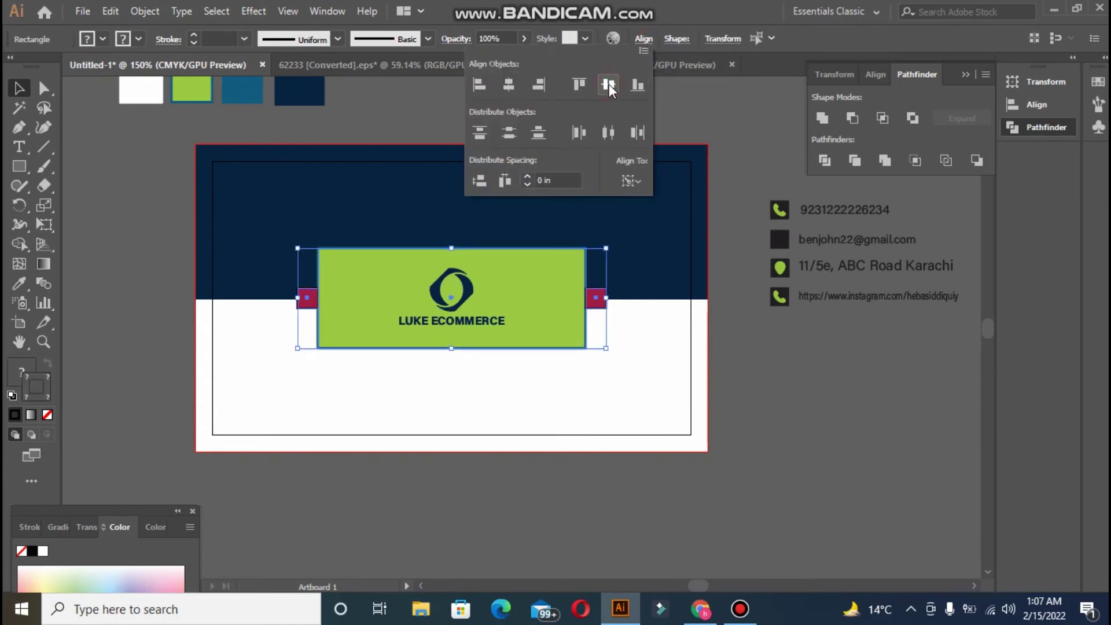
click(579, 86)
click(608, 85)
click(718, 179)
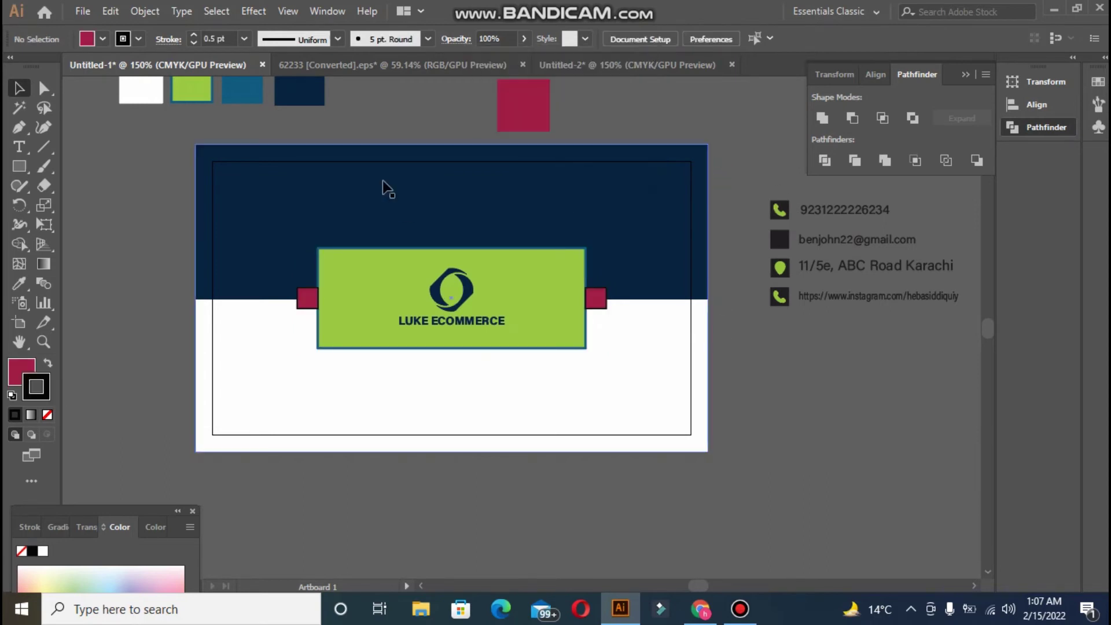
Cover the whole card with a crimson rectangle about 3.77 x 2.25 in, extending its upper edge to the bleed.
key(m)
drag(195, 147, 712, 451)
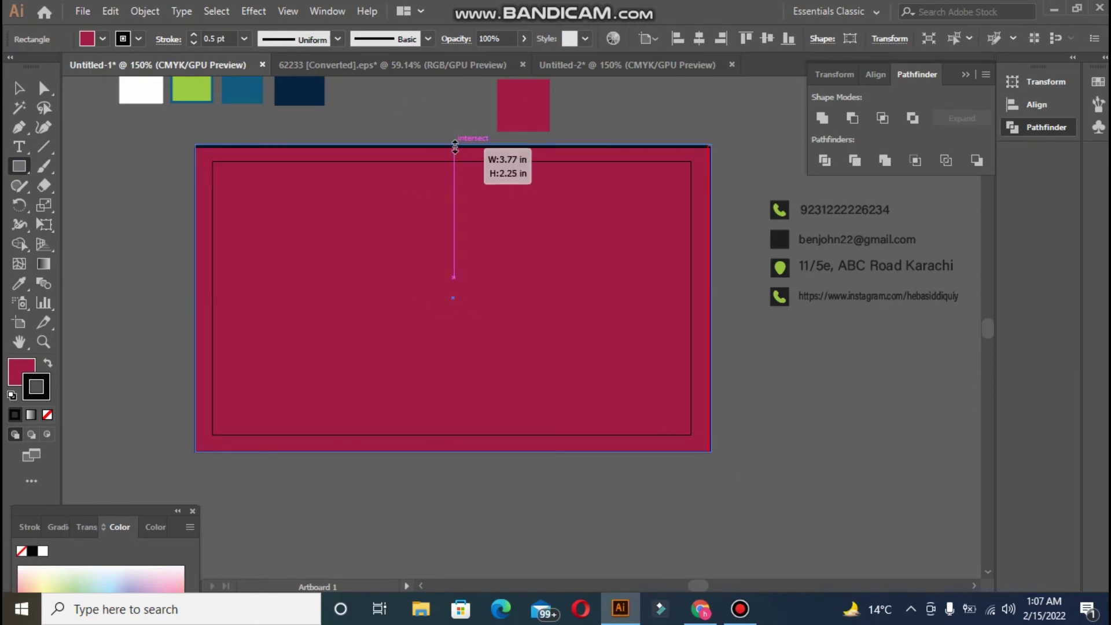
key(ctrl+a)
drag(453, 145, 453, 143)
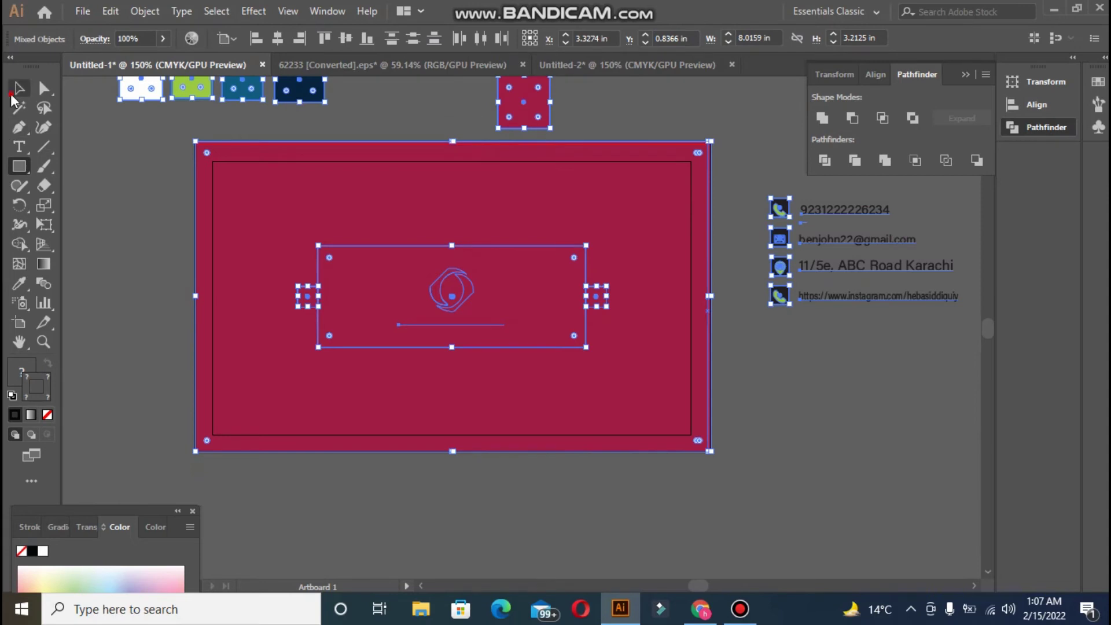
Unlock all objects and make a clipping mask of everything with the crimson rectangle.
click(15, 92)
click(112, 167)
key(ctrl+alt+2)
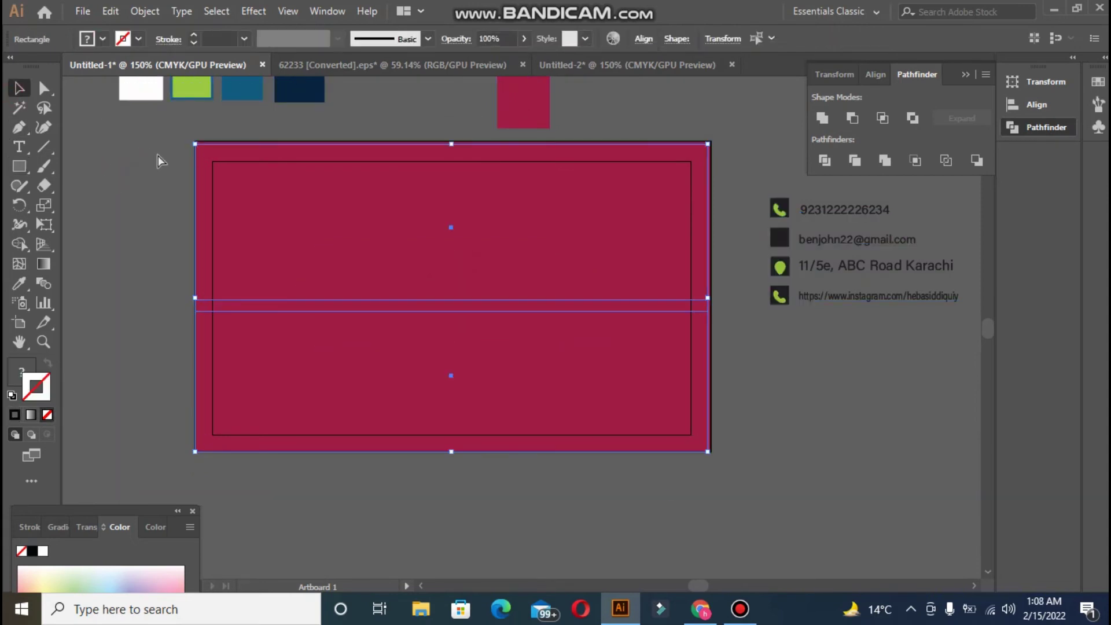
key(ctrl+a)
right_click(277, 153)
click(350, 282)
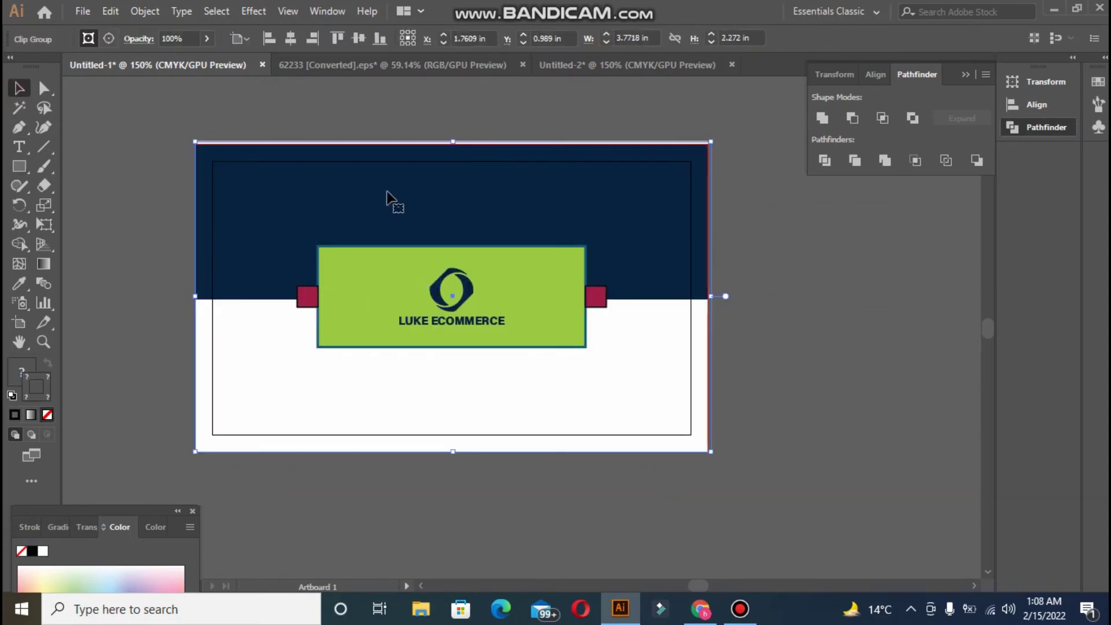
Undo the clipping mask and remove the large crimson rectangle covering the card.
click(416, 134)
click(455, 144)
drag(456, 144, 454, 138)
key(ctrl+z)
key(ctrl+z)
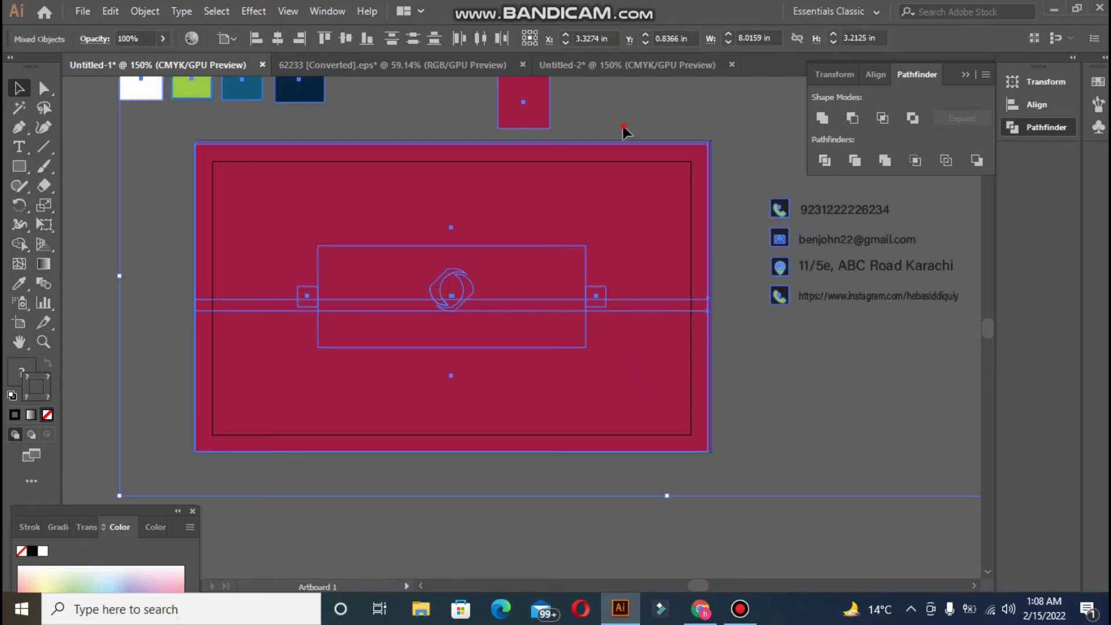
click(623, 129)
click(597, 179)
key(Delete)
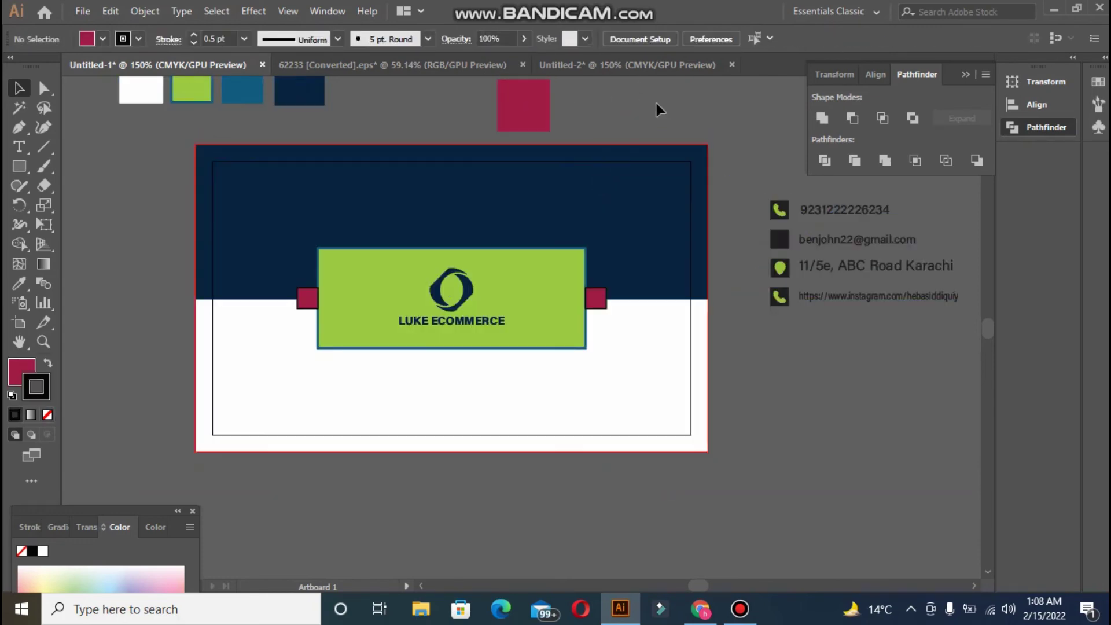
In the Untitled-2 contact-details document, add the text "General Manager" on the navy area above the green panel.
click(479, 65)
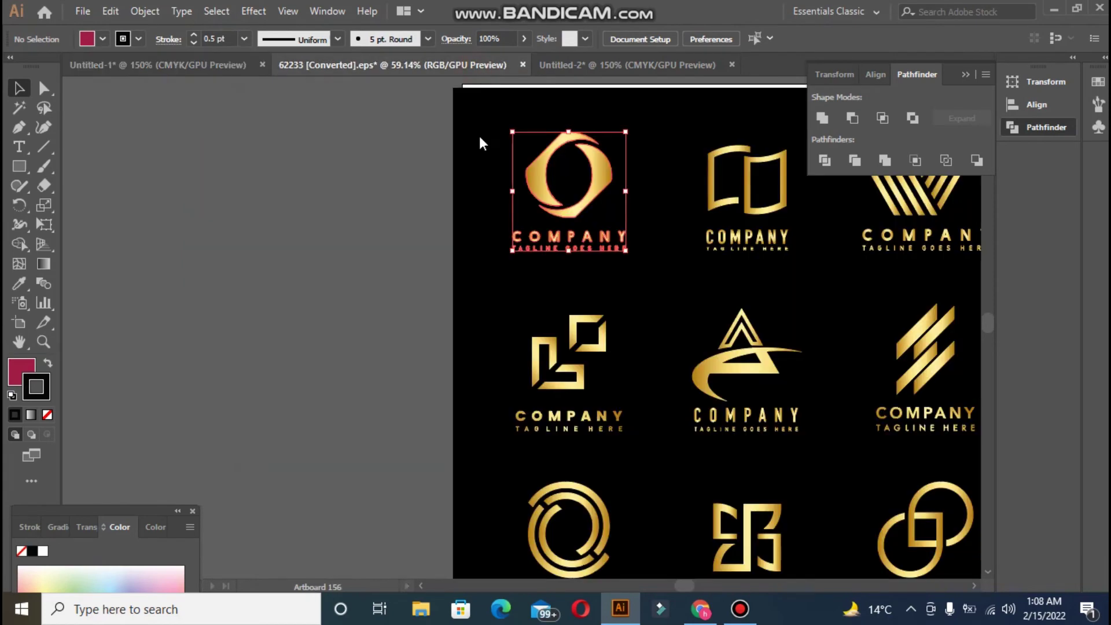
click(600, 69)
key(t)
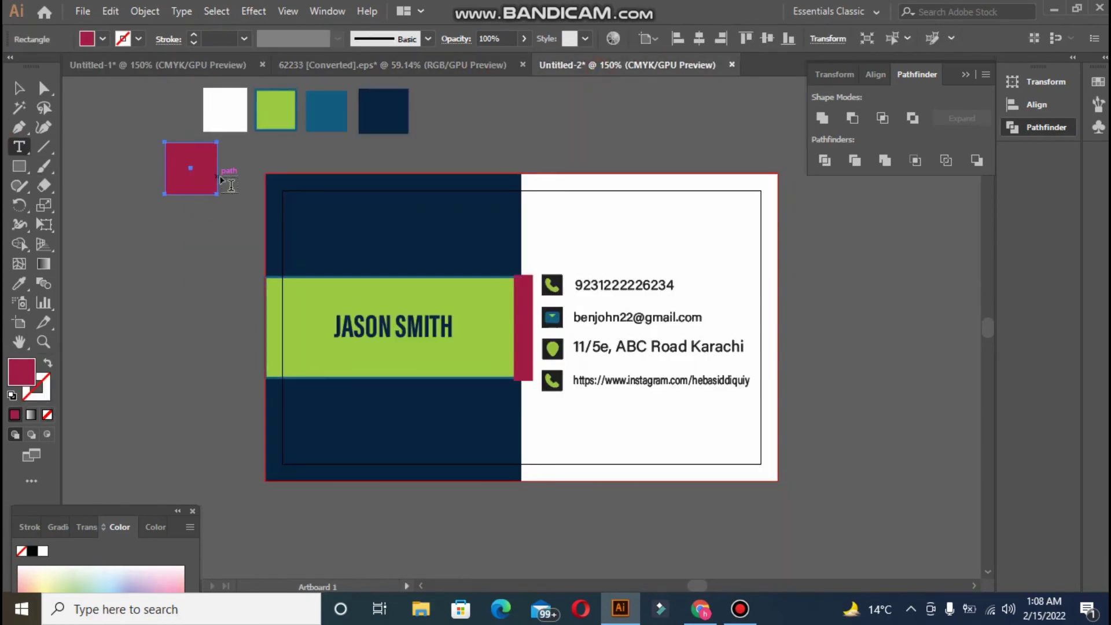
click(342, 327)
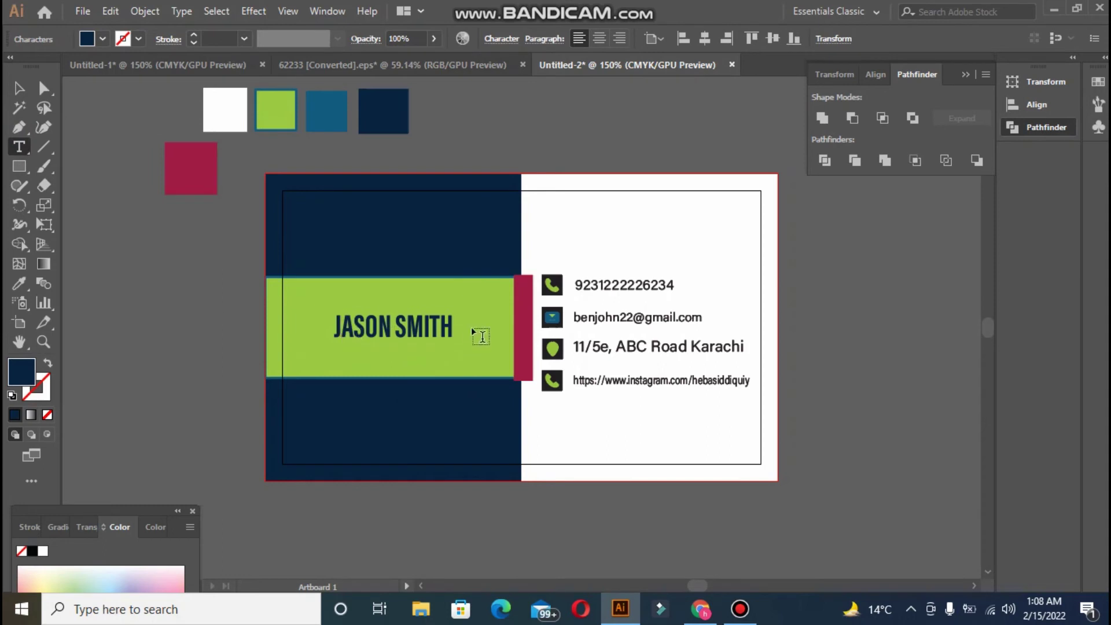
key(Escape)
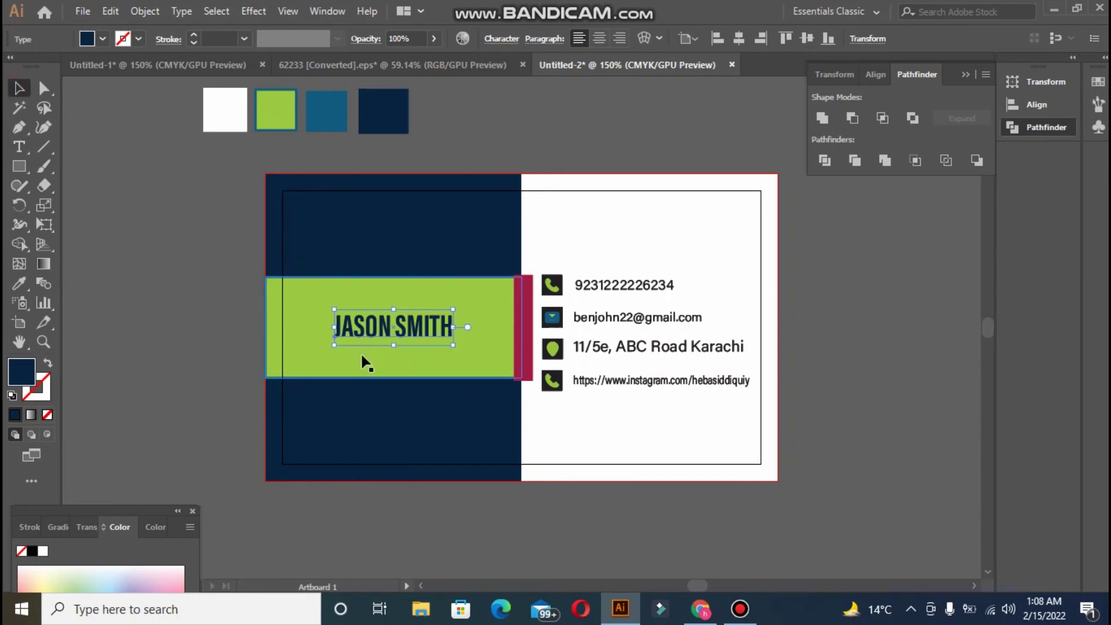
click(80, 194)
key(t)
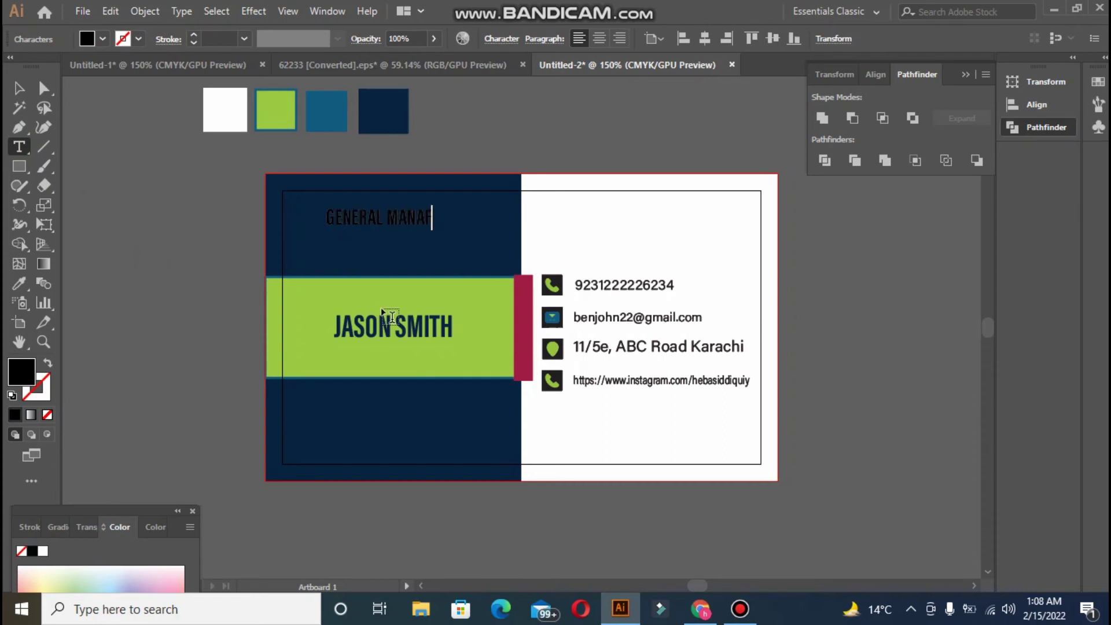
text(R)
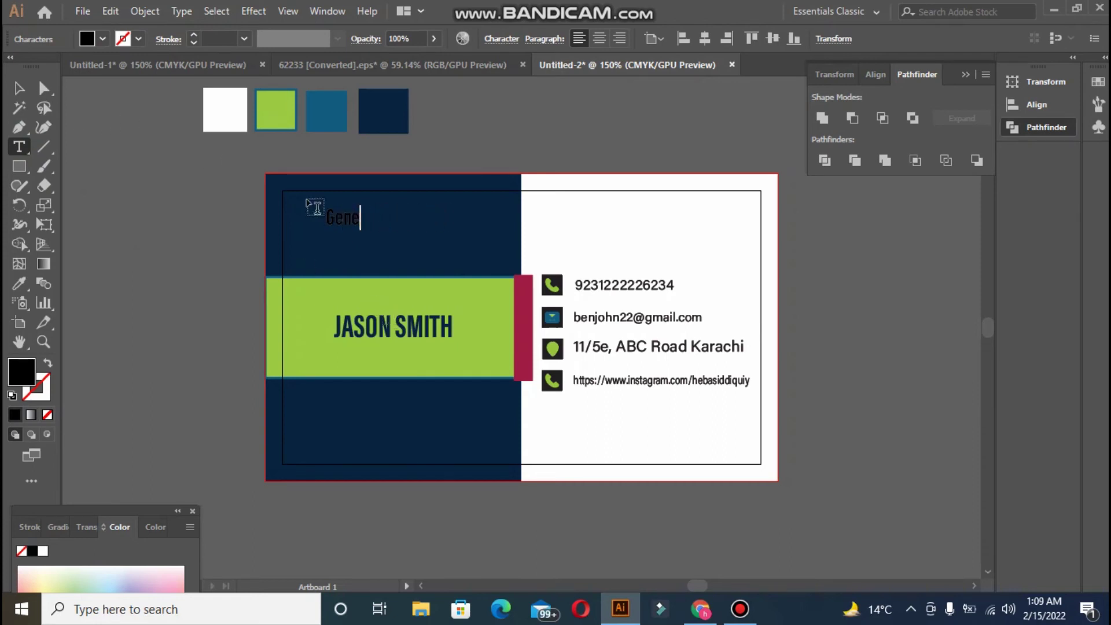
text(ral Manager)
click(19, 88)
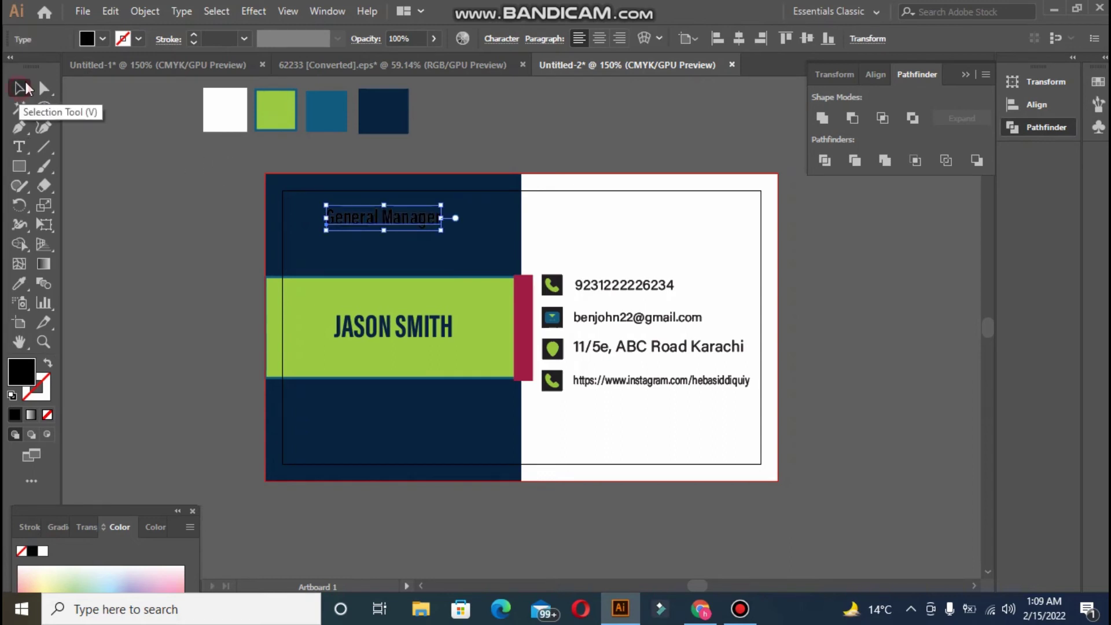
Move the General Manager text onto the green panel just beneath the cardholder's name and scale it down.
drag(368, 219, 371, 349)
drag(451, 360, 412, 351)
click(412, 359)
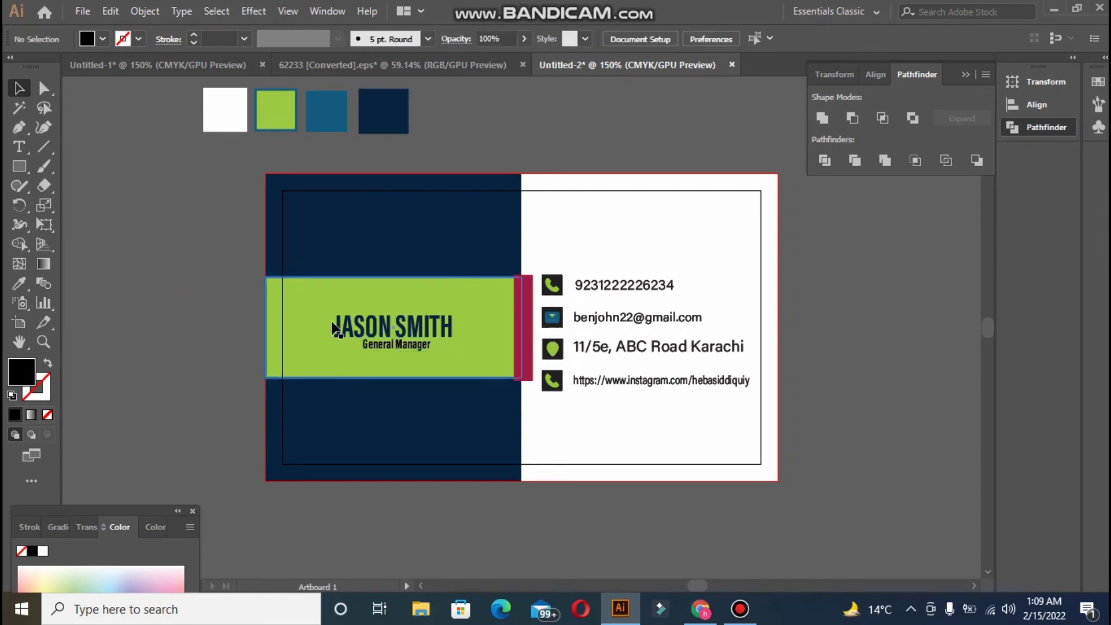
Centre the General Manager text horizontally on the green panel.
click(399, 328)
shift+click(414, 352)
click(400, 362)
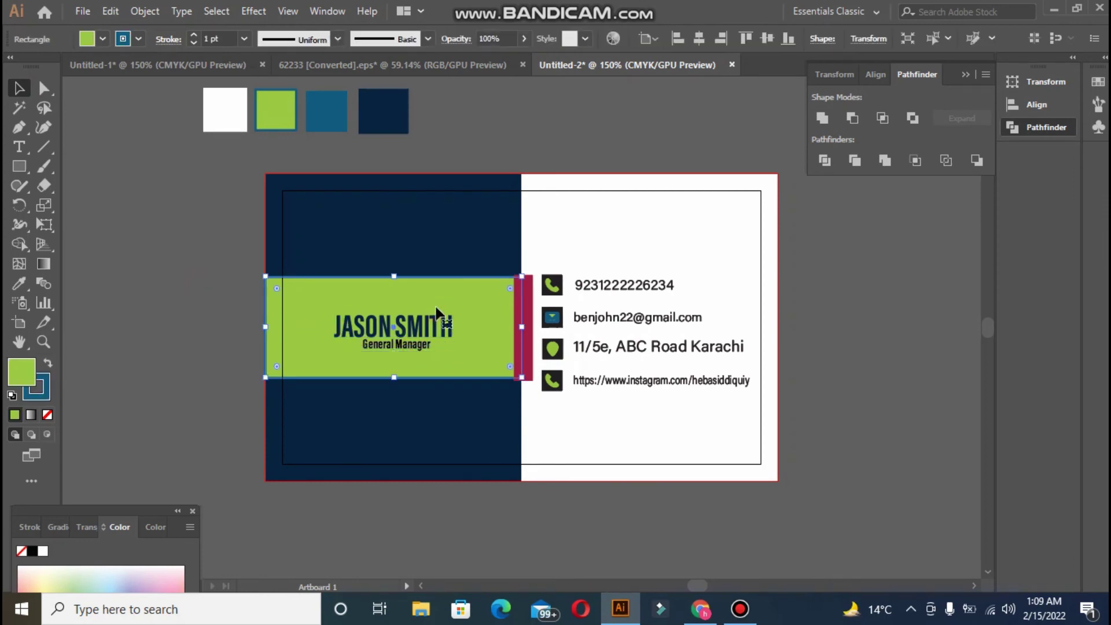
key(ctrl+shift+a)
drag(394, 348, 380, 278)
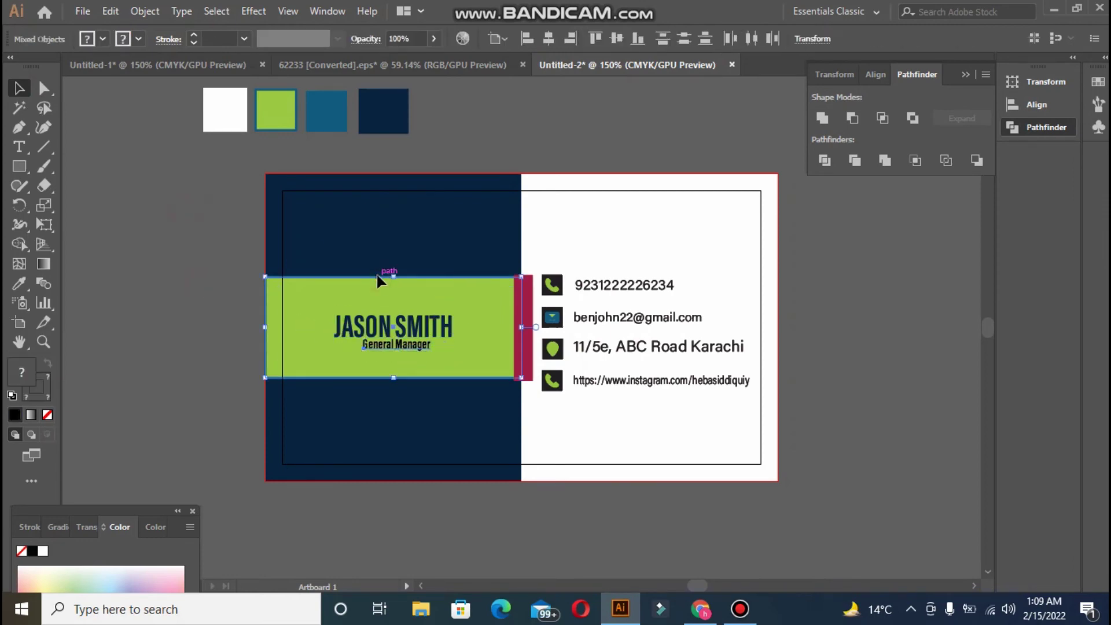
click(549, 38)
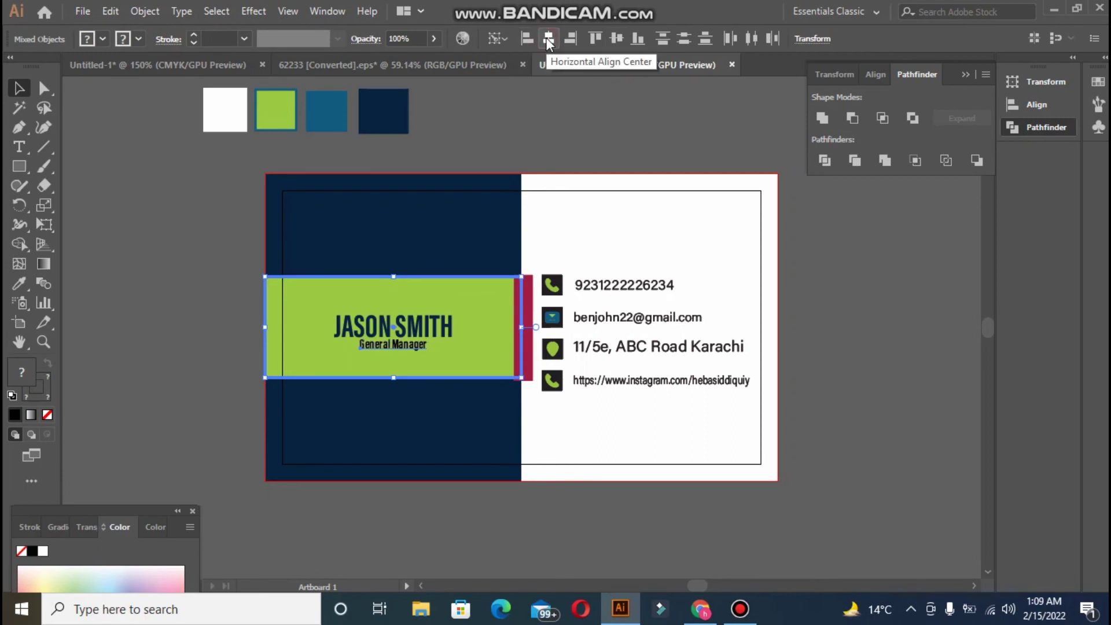
click(197, 209)
Recolour the General Manager text crimson by sampling the vertical bar beside the green panel.
click(382, 347)
click(19, 283)
click(523, 327)
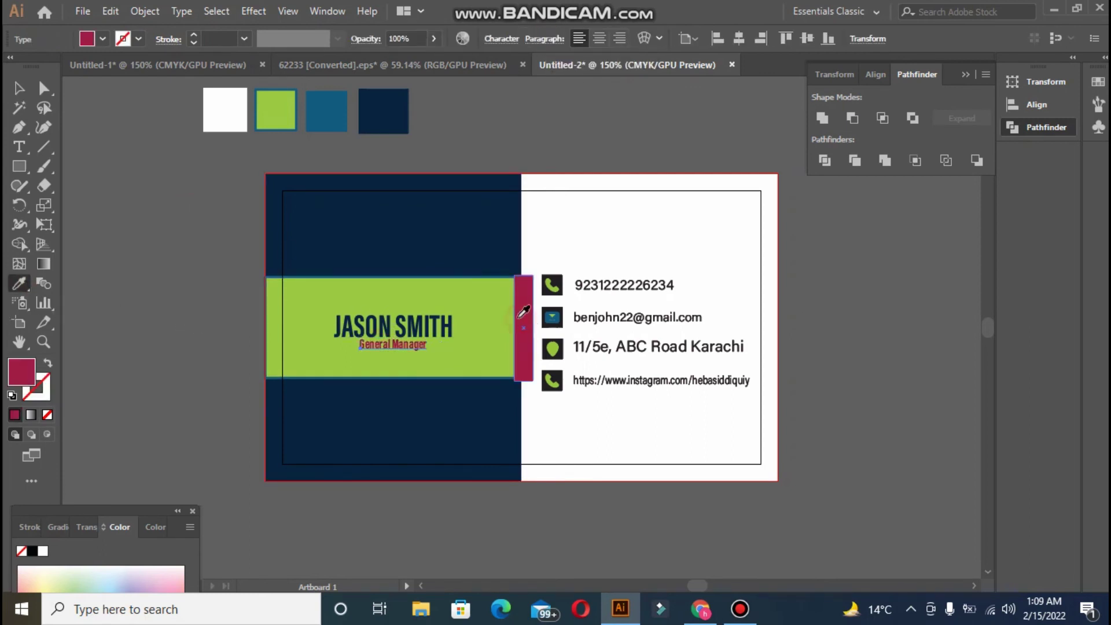
click(13, 87)
click(198, 264)
Change the General Manager text's font style to Condensed in Acumin Variable Concept.
click(380, 350)
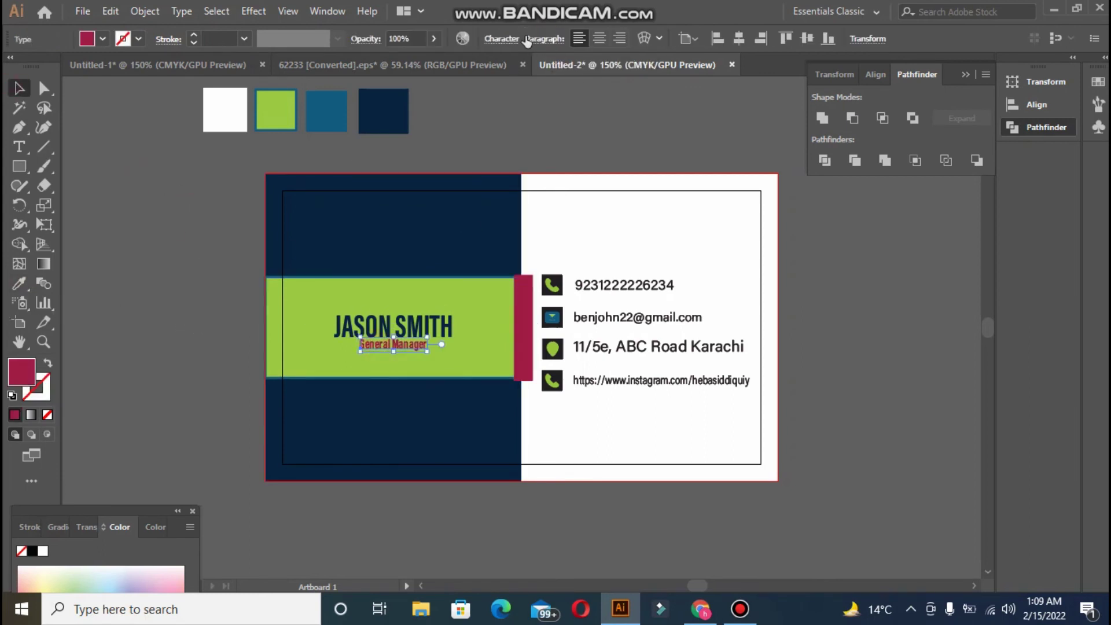
click(499, 39)
click(501, 38)
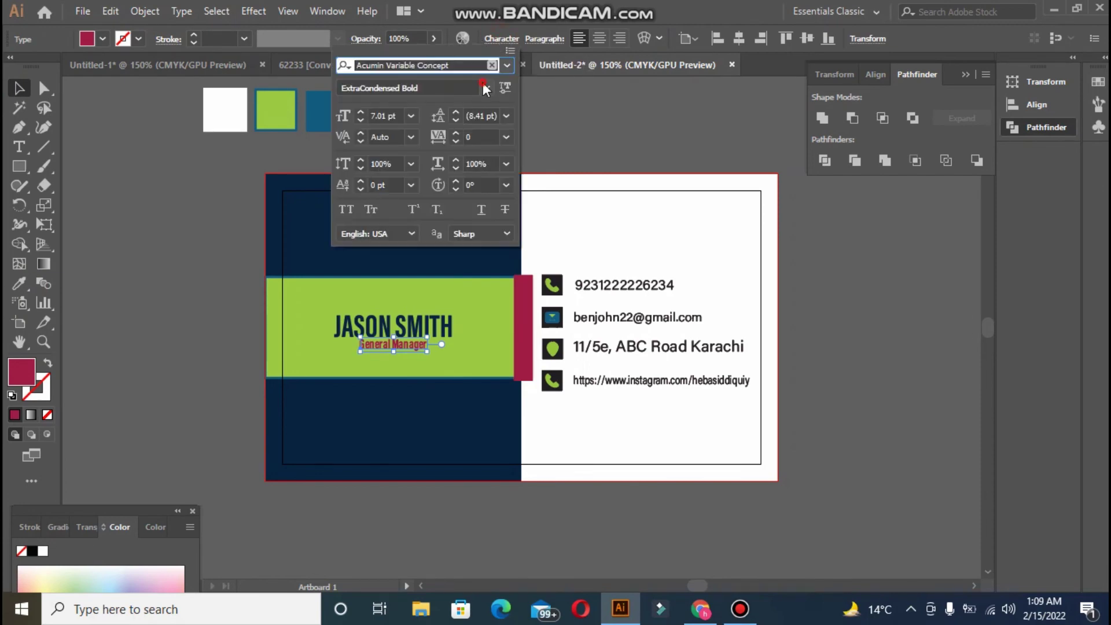
click(487, 87)
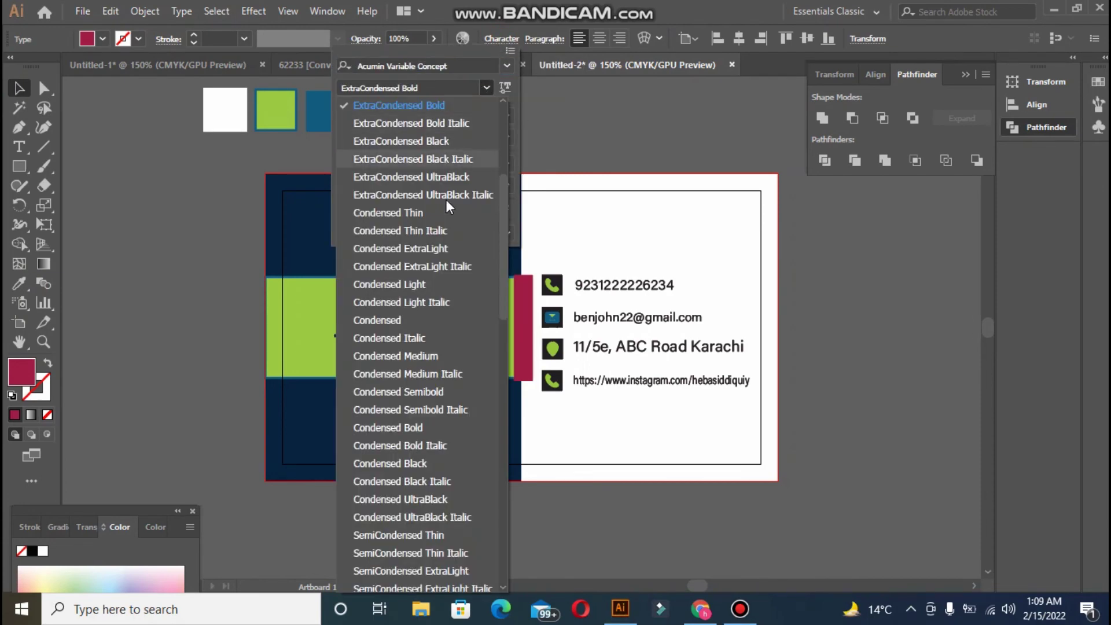
click(449, 323)
Recentre the General Manager text horizontally on the green panel and move it slightly further below the cardholder's name.
click(426, 313)
click(428, 289)
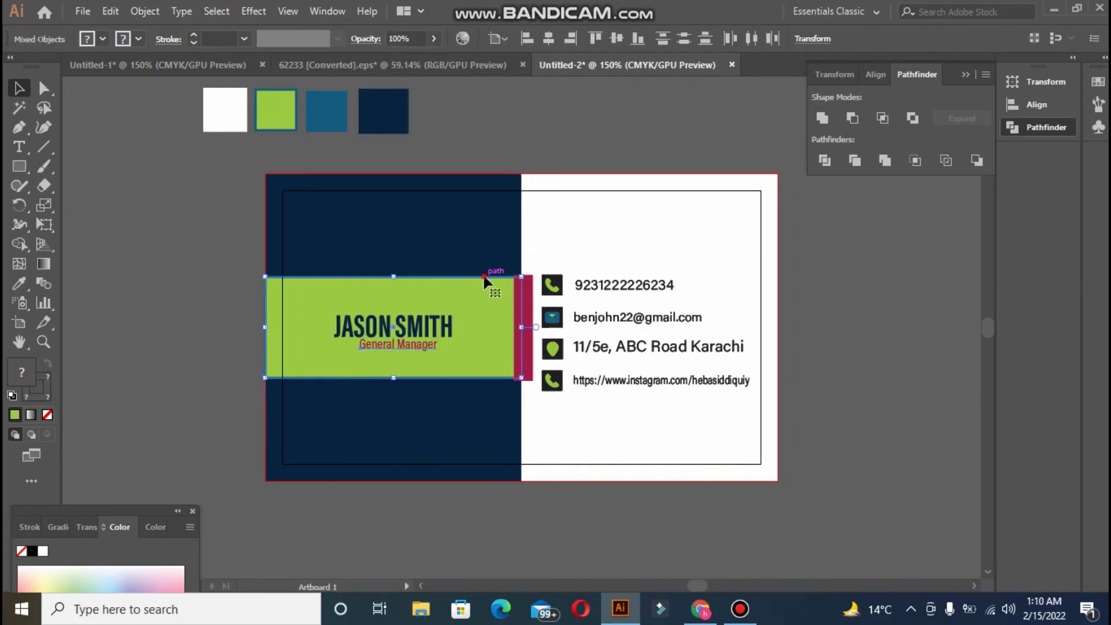
click(496, 285)
click(523, 124)
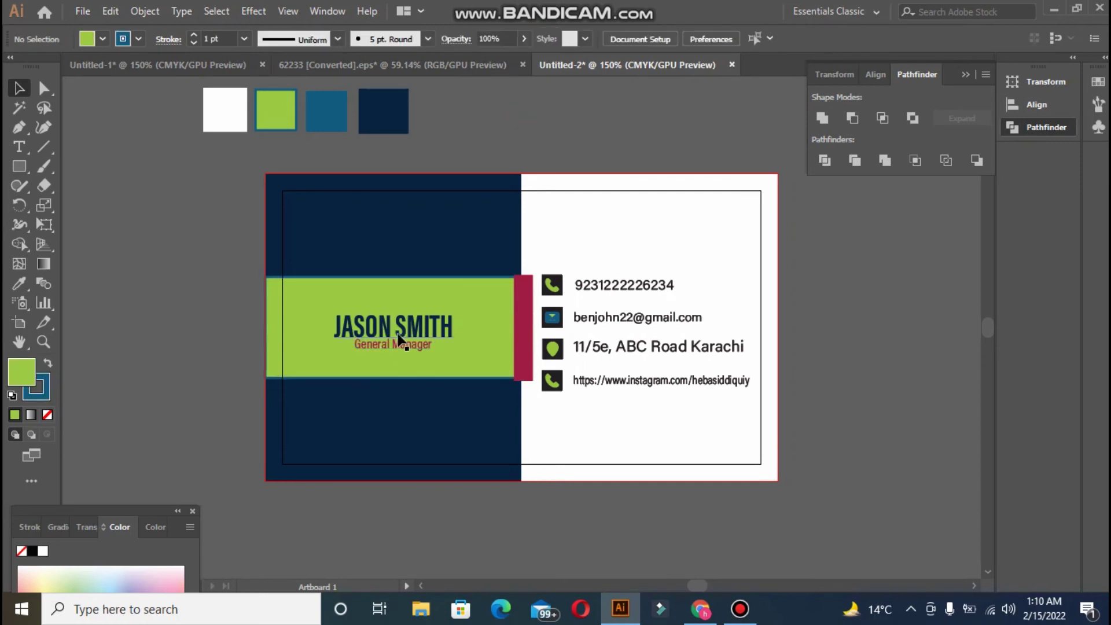
click(396, 346)
drag(396, 347, 399, 350)
key(ctrl+shift+a)
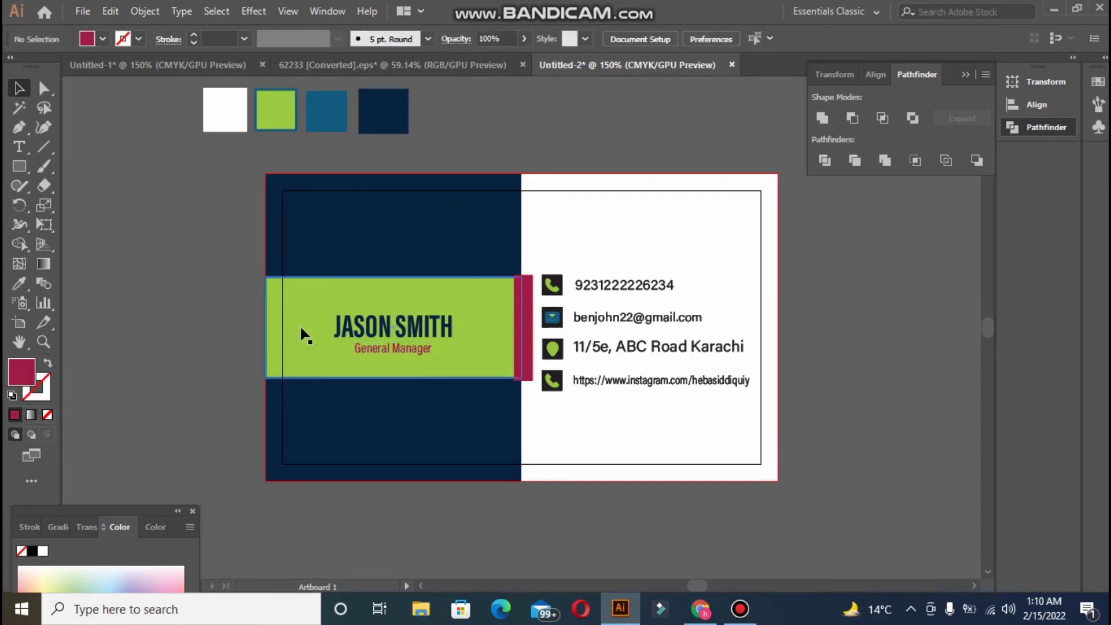
Check the other open documents, return to Untitled-2 and delete the colour swatches above the card.
click(201, 67)
key(ctrl+Tab)
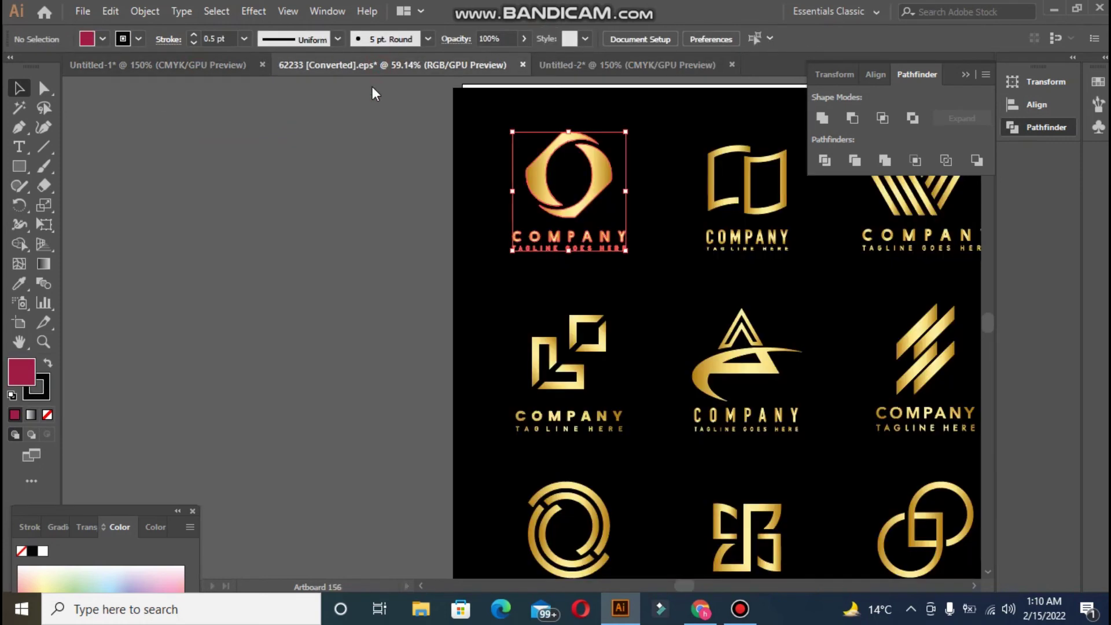
key(ctrl+Tab)
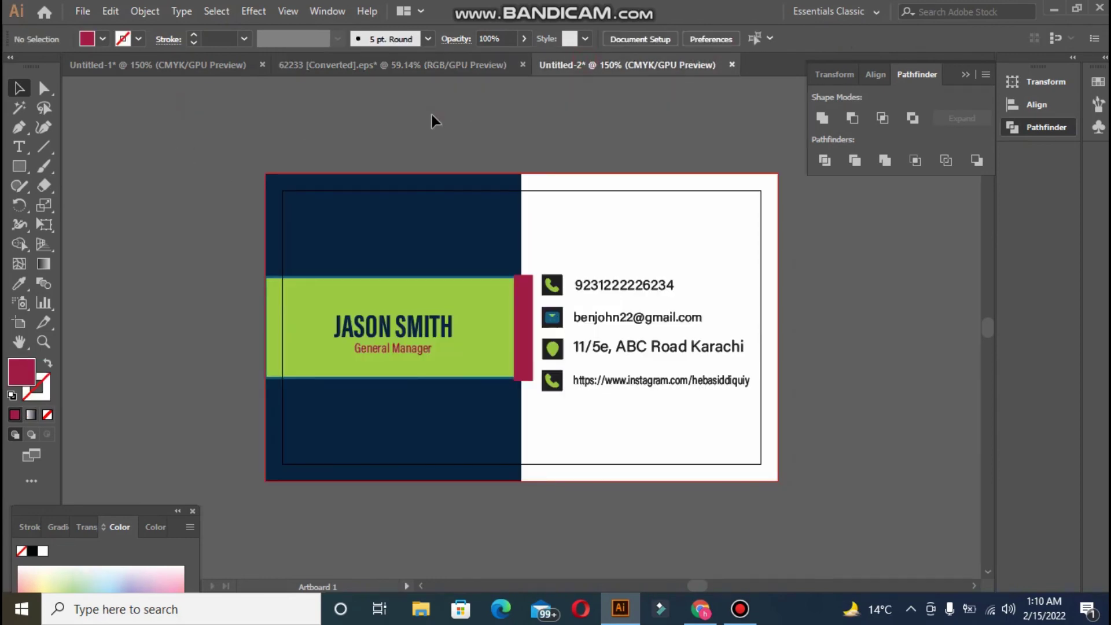
Preview the contact-details side in Save for Web as PNG-24 and close the preview without exporting.
click(110, 11)
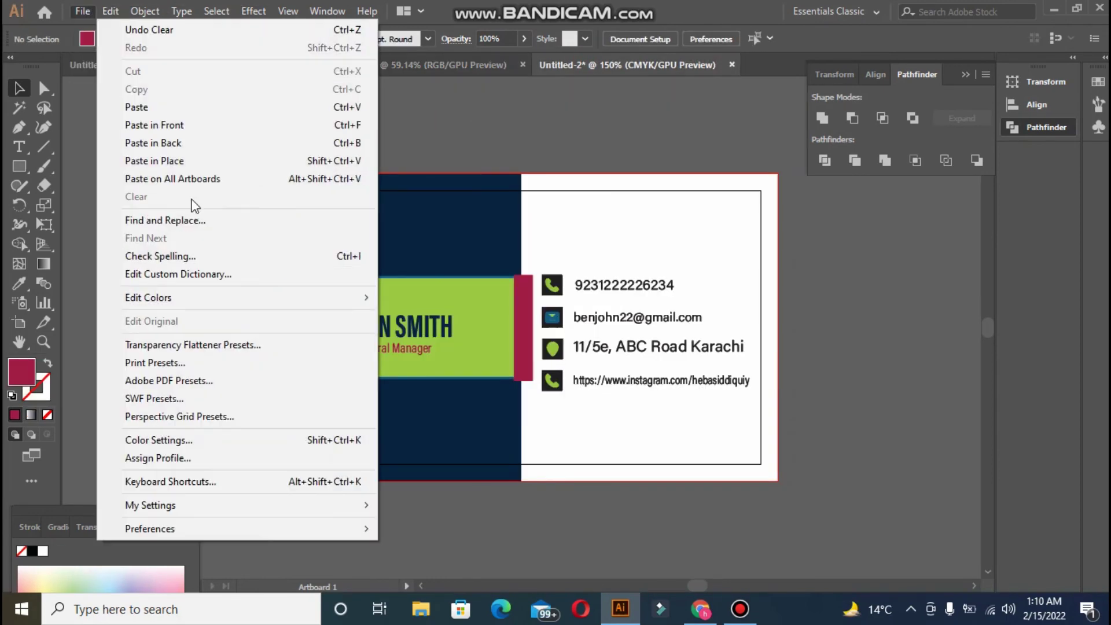
mouse_move(83, 11)
mouse_move(273, 298)
click(367, 334)
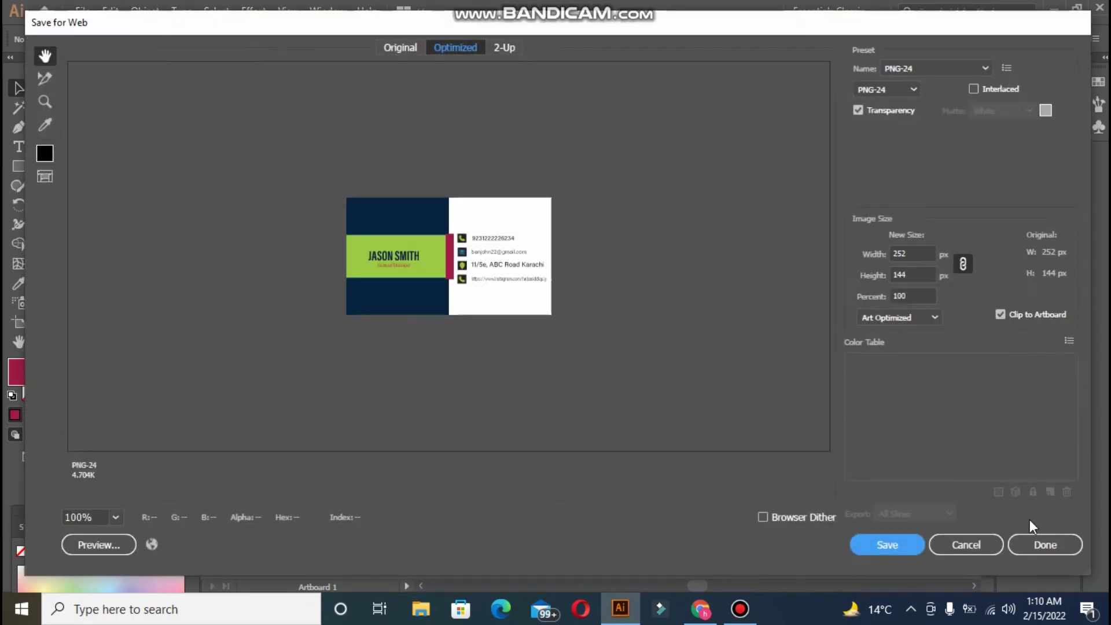
click(1036, 543)
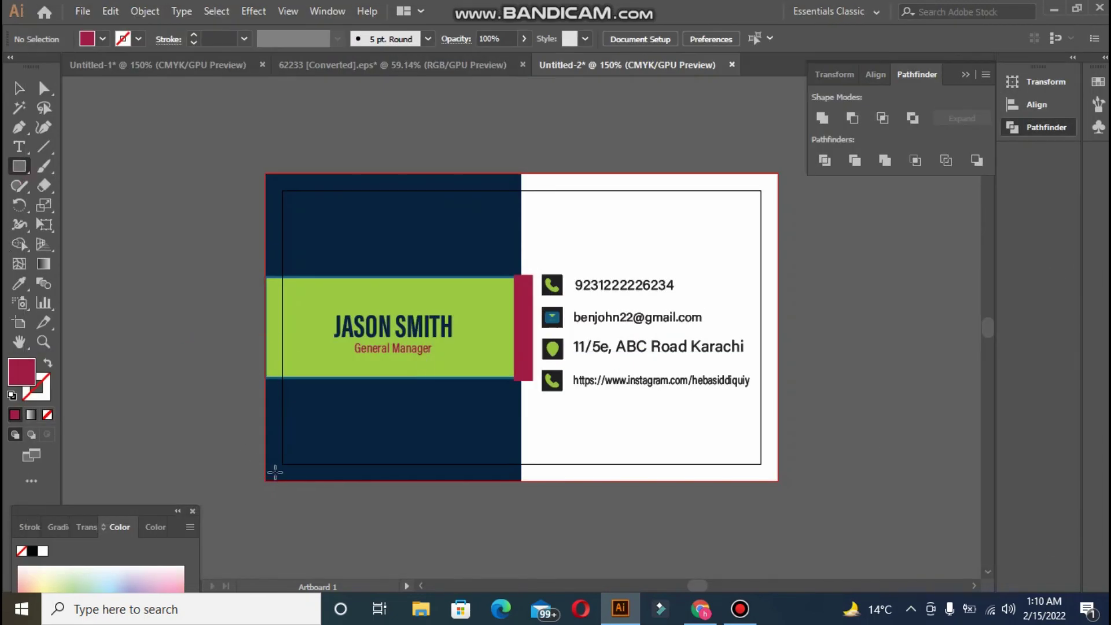
Add a full-width crimson strip along the card's lower edge and reduce its height slightly from above.
drag(267, 443, 778, 480)
key(v)
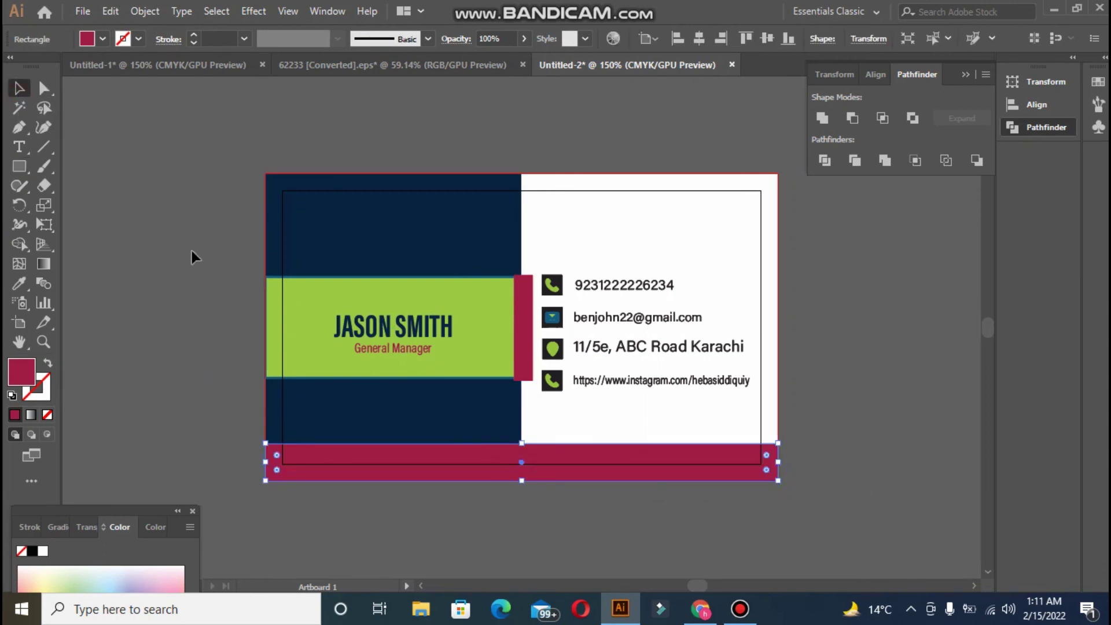
drag(524, 445, 523, 454)
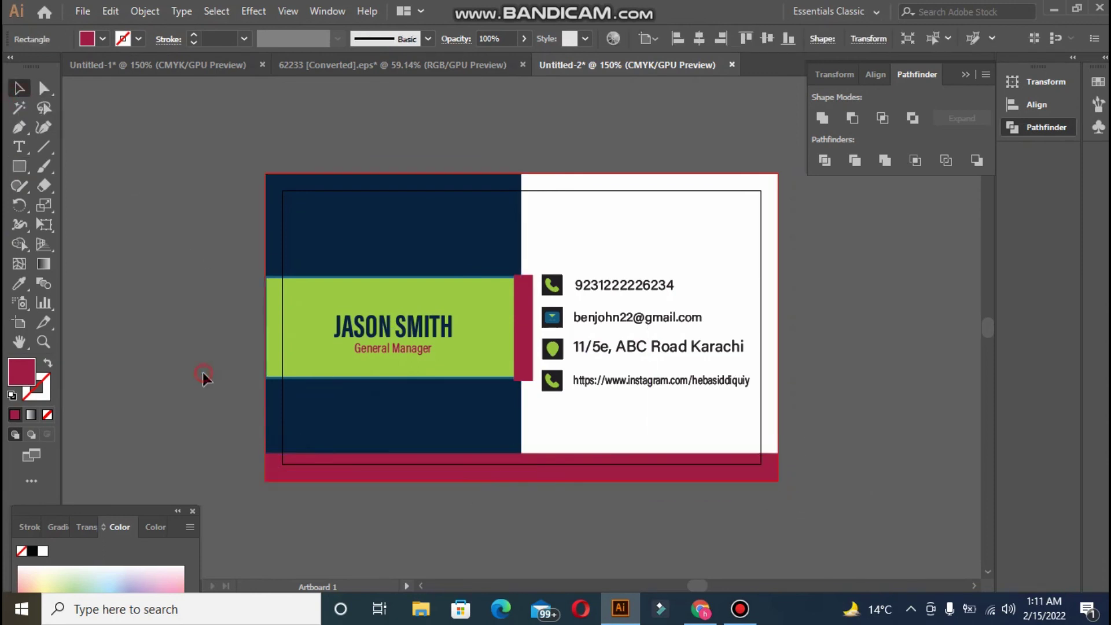
click(174, 324)
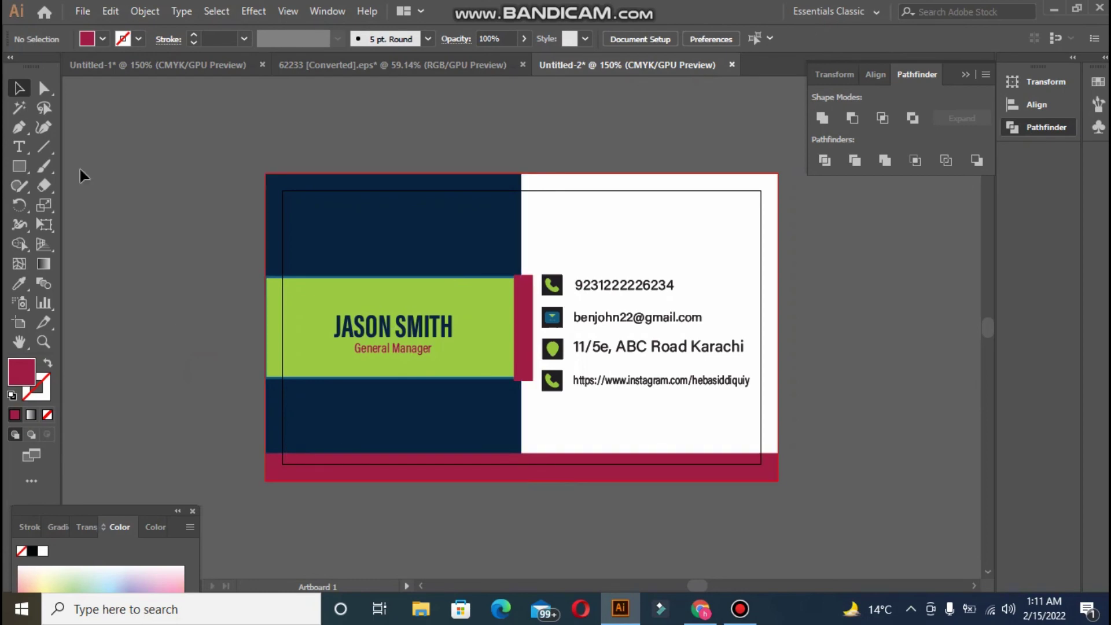
Preview the card with its new crimson strip in Save for Web and close the preview.
click(83, 11)
mouse_move(191, 298)
click(341, 334)
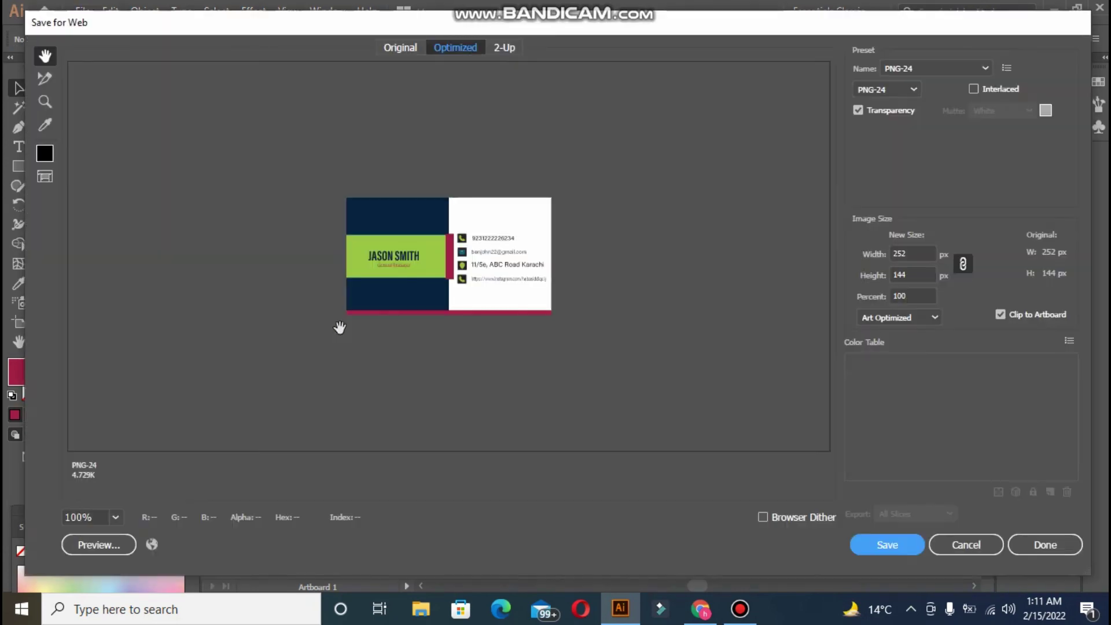
click(1046, 545)
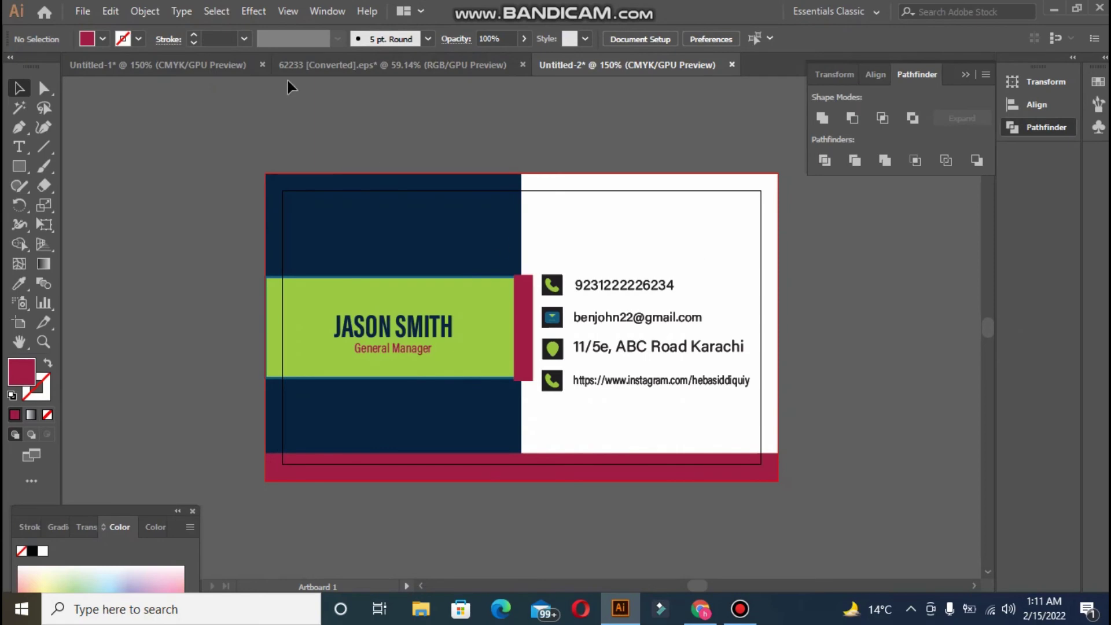
In the Photoshop mockup Clean_minimal_business_card_Vol_322.psd, open the Front Design smart object and remove its vertical and horizontal guides.
click(232, 67)
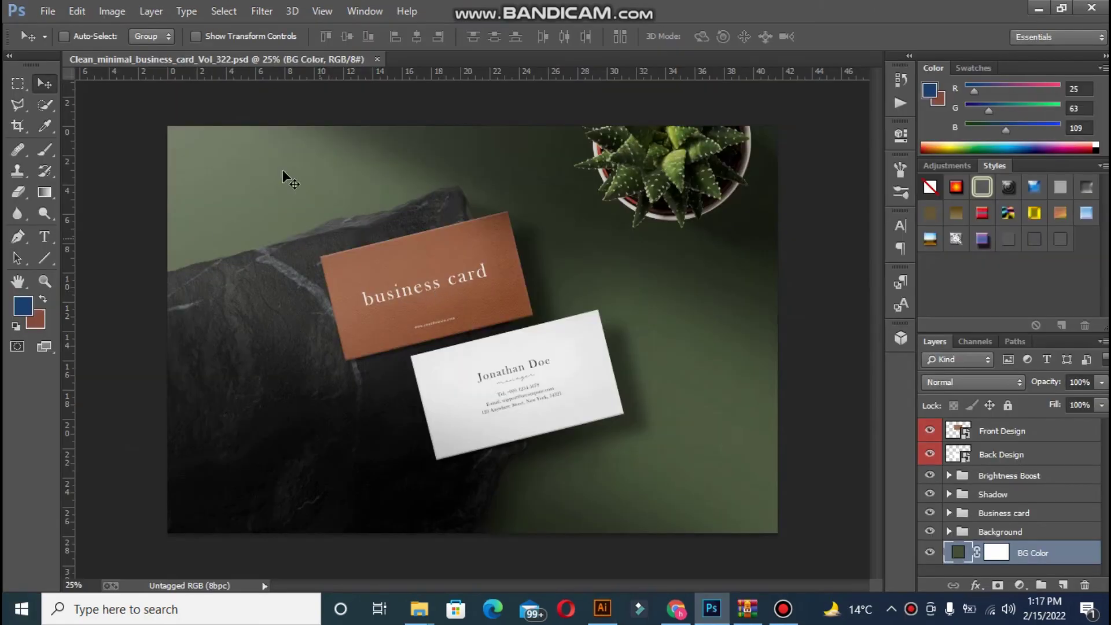
double_click(968, 440)
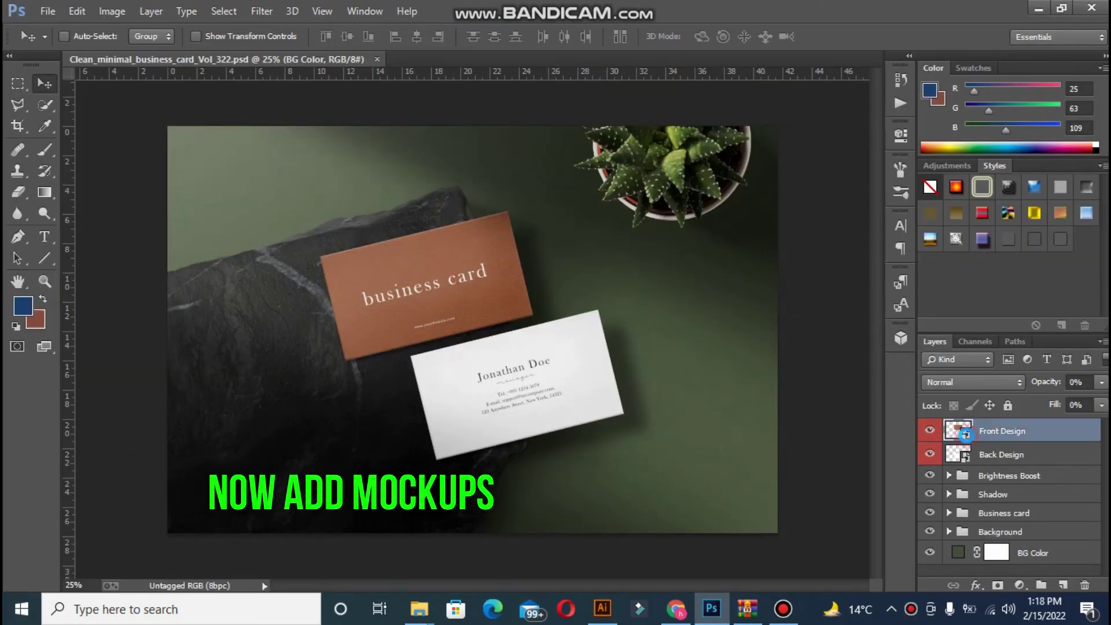
click(638, 273)
click(588, 260)
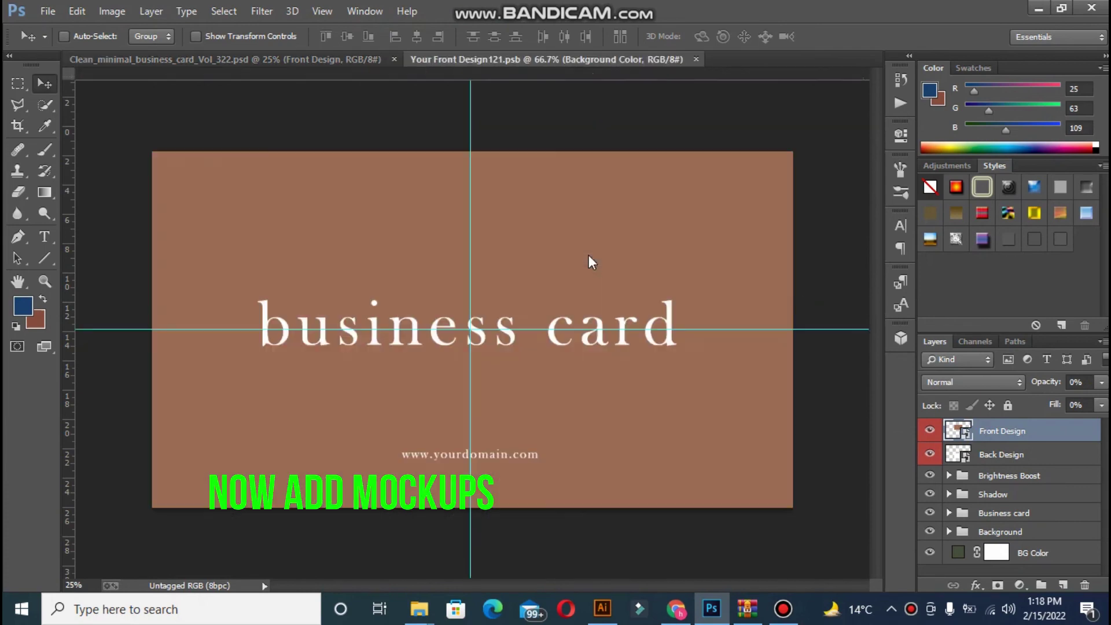
drag(472, 160, 889, 208)
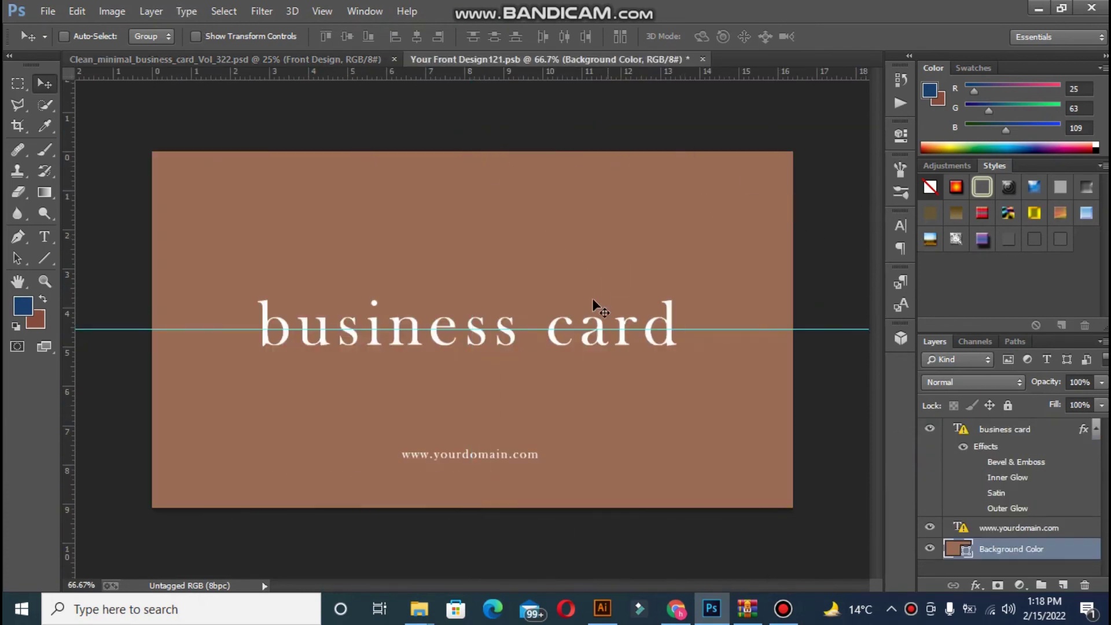
drag(611, 330, 605, 587)
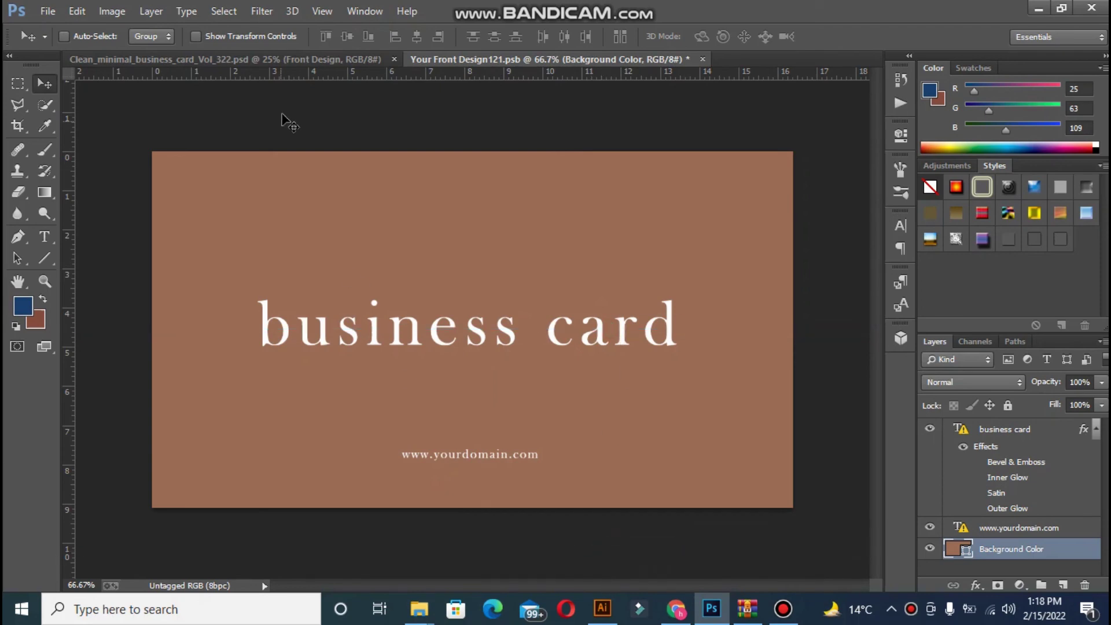
Open the logo-side card image professional business card design backk from the design folder.
click(297, 58)
click(521, 59)
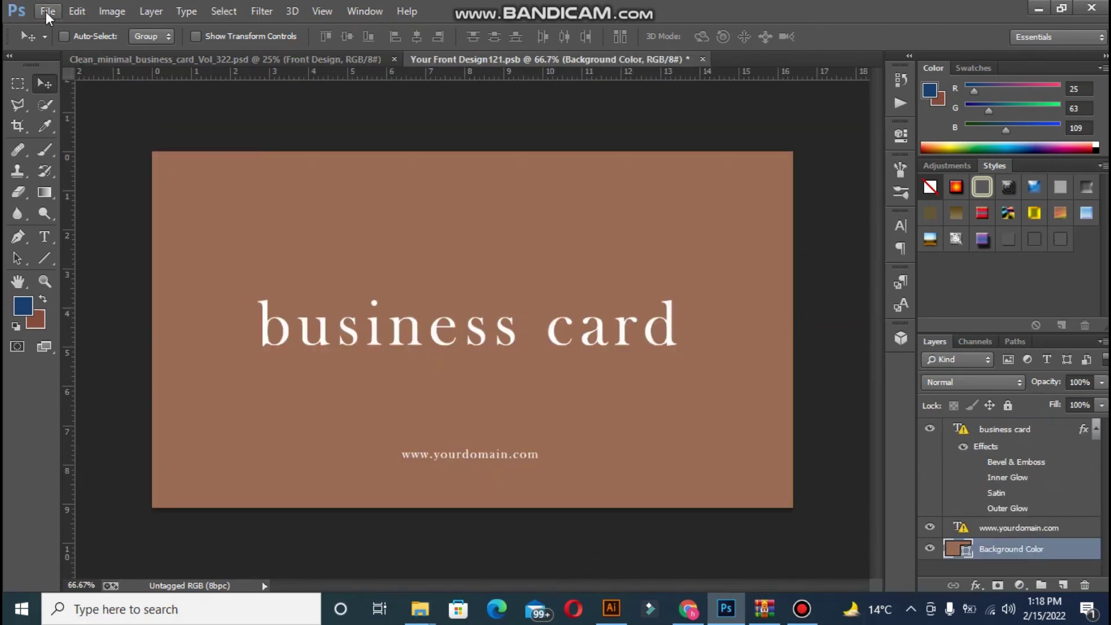
click(47, 11)
click(56, 45)
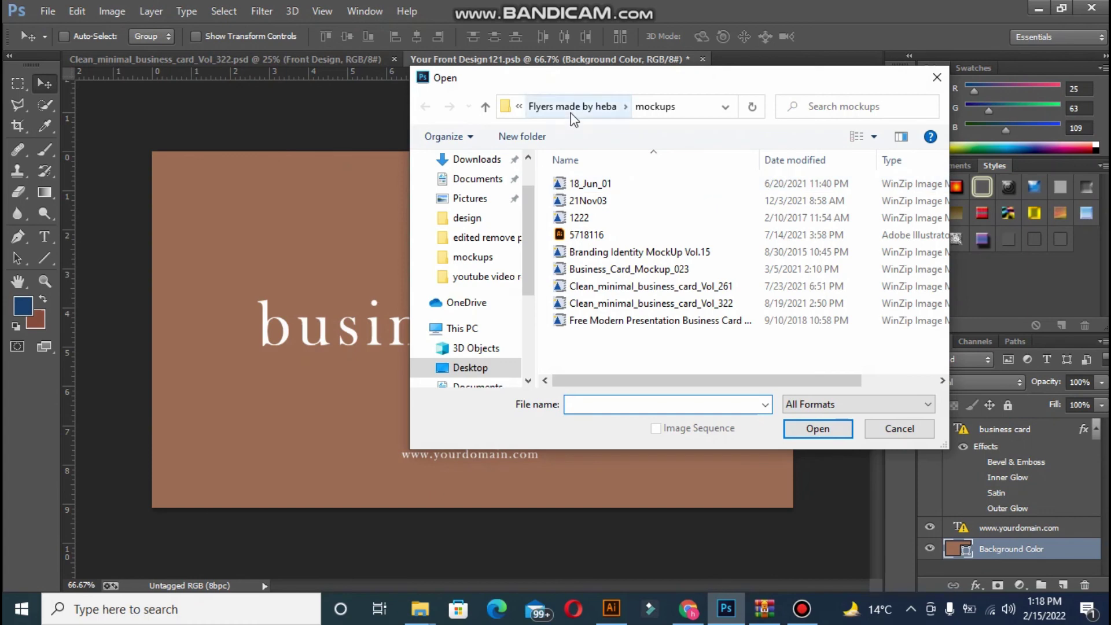
click(569, 107)
click(675, 107)
click(695, 127)
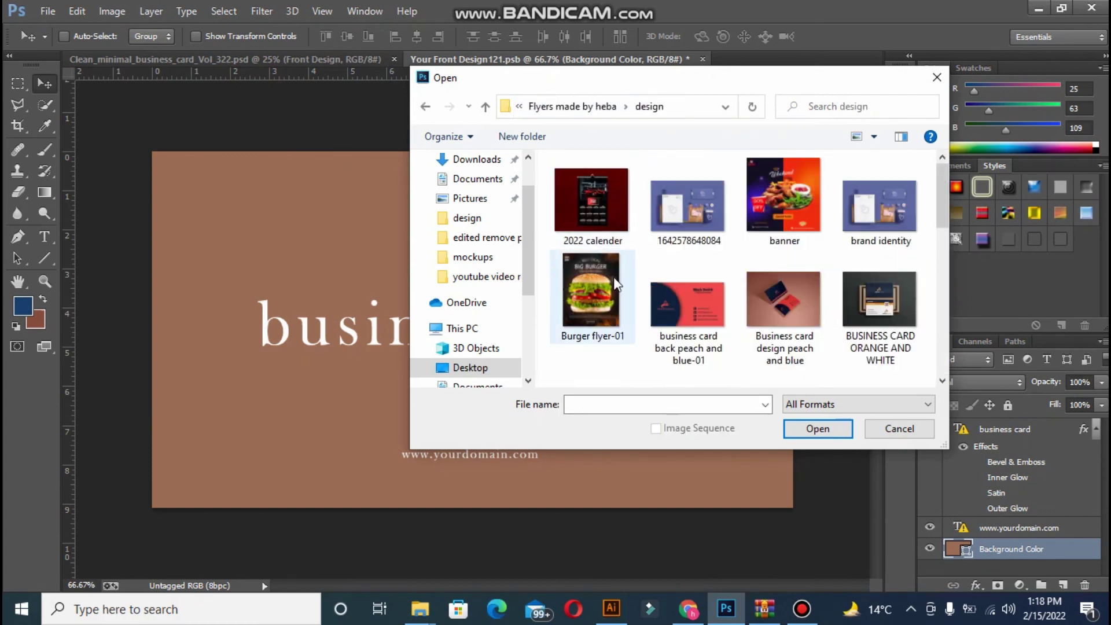
drag(936, 207, 945, 328)
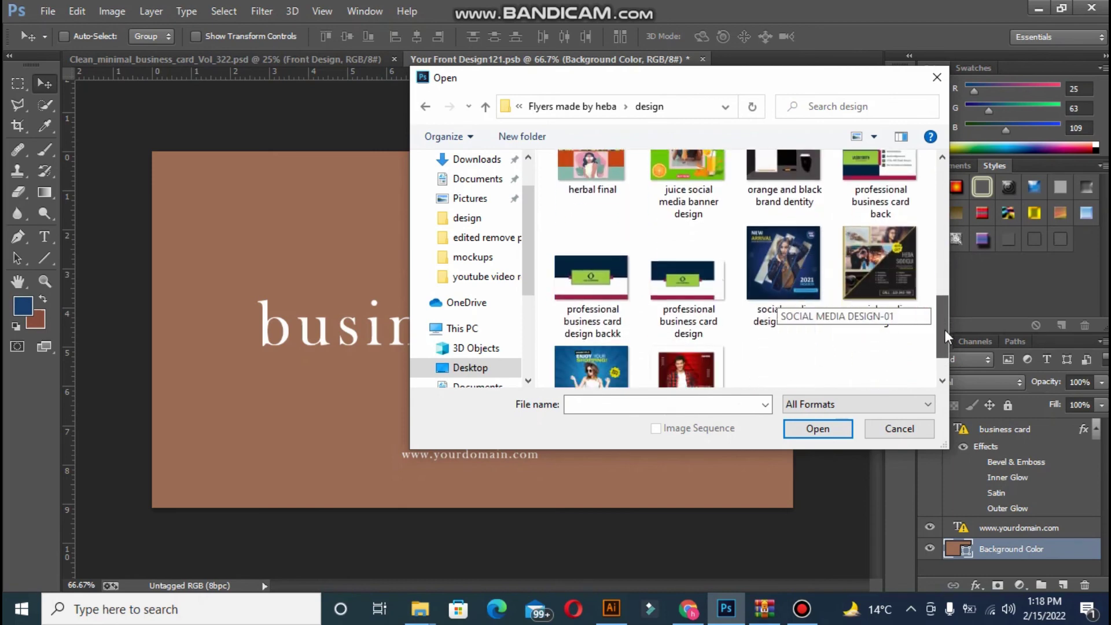
click(625, 334)
click(819, 429)
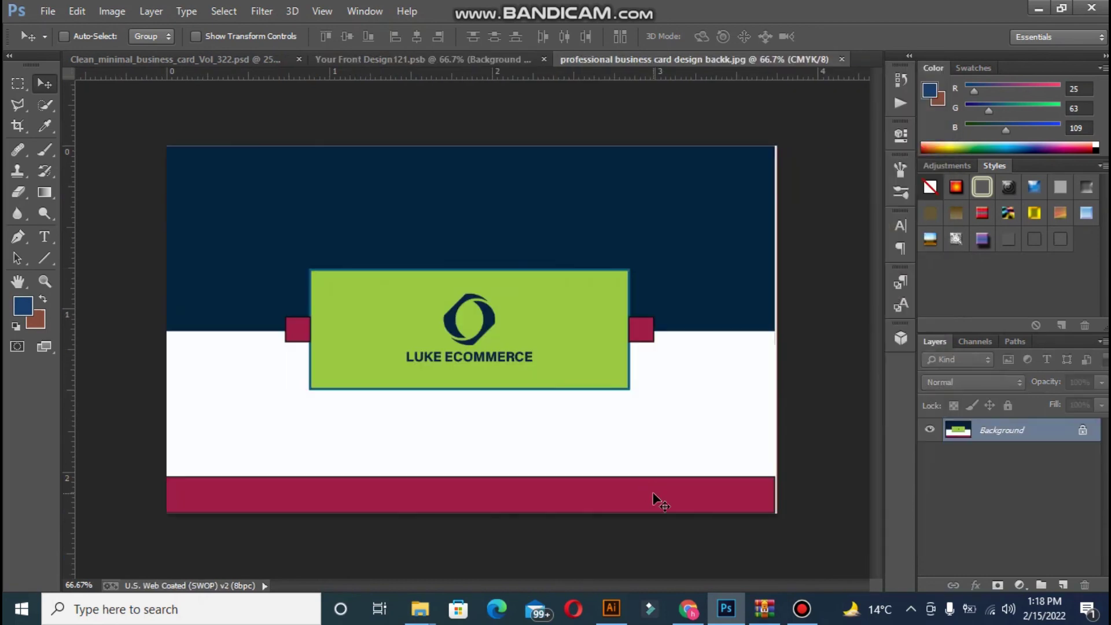
Copy the whole logo-side image into the front design file and enlarge it to about 106% so it spans the card's width.
key(ctrl+a)
drag(653, 498, 484, 55)
key(ctrl+t)
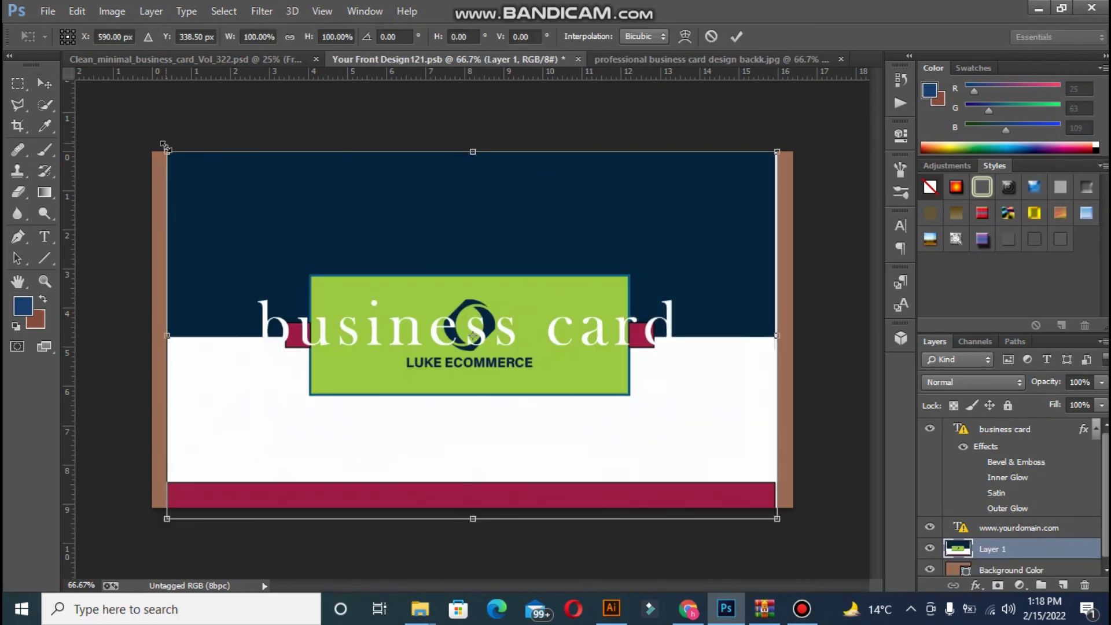
drag(166, 152, 153, 139)
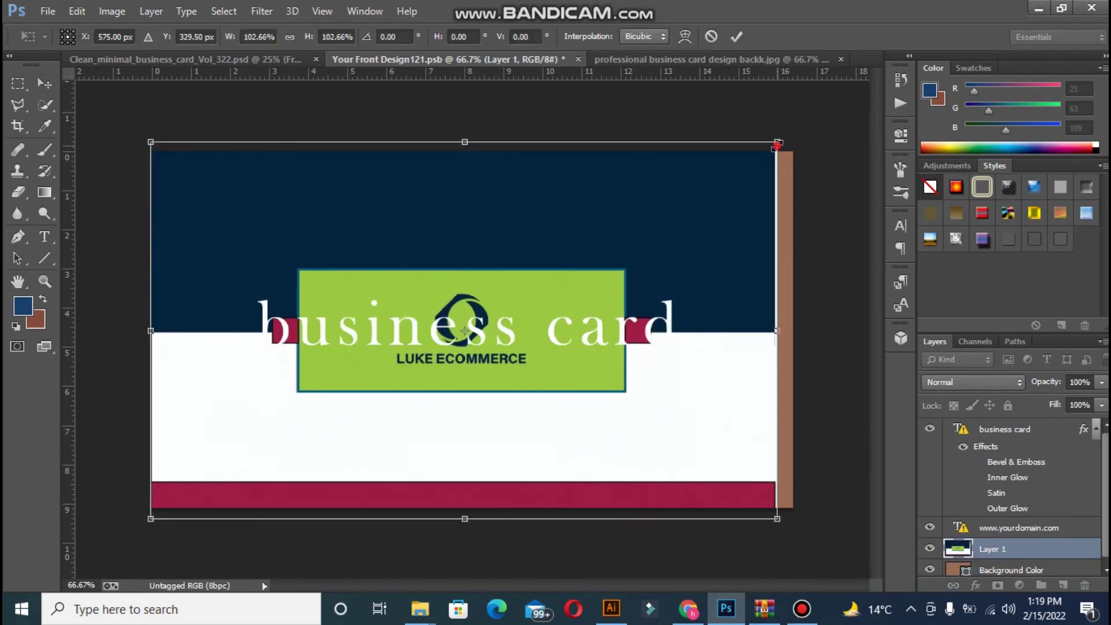
drag(778, 142, 798, 130)
Nudge the enlarged logo-side artwork slightly downward and commit the transform.
key(Down)
key(Down)
key(Down)
key(Down)
key(Down)
key(Down)
key(Down)
key(Down)
key(Down)
key(Down)
key(Down)
key(Down)
key(Down)
key(Down)
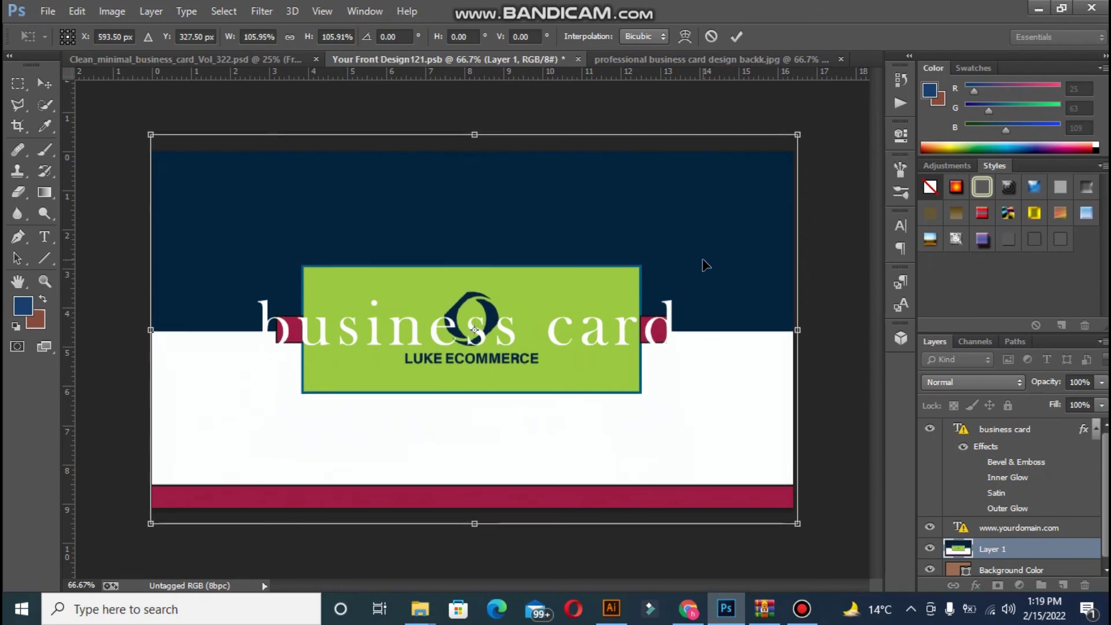
key(Return)
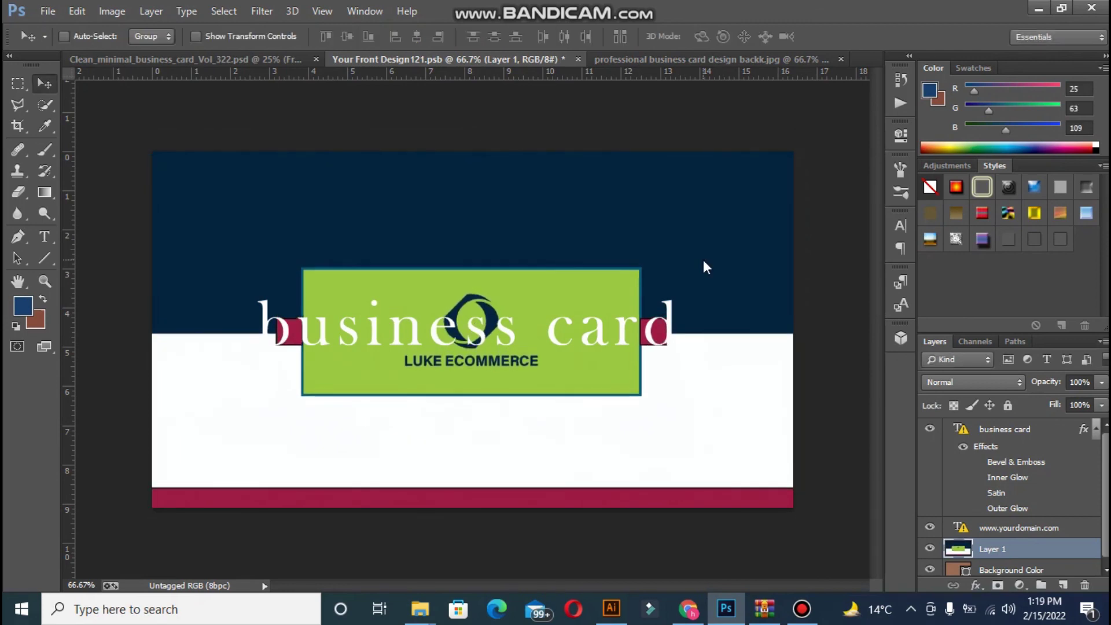
click(930, 429)
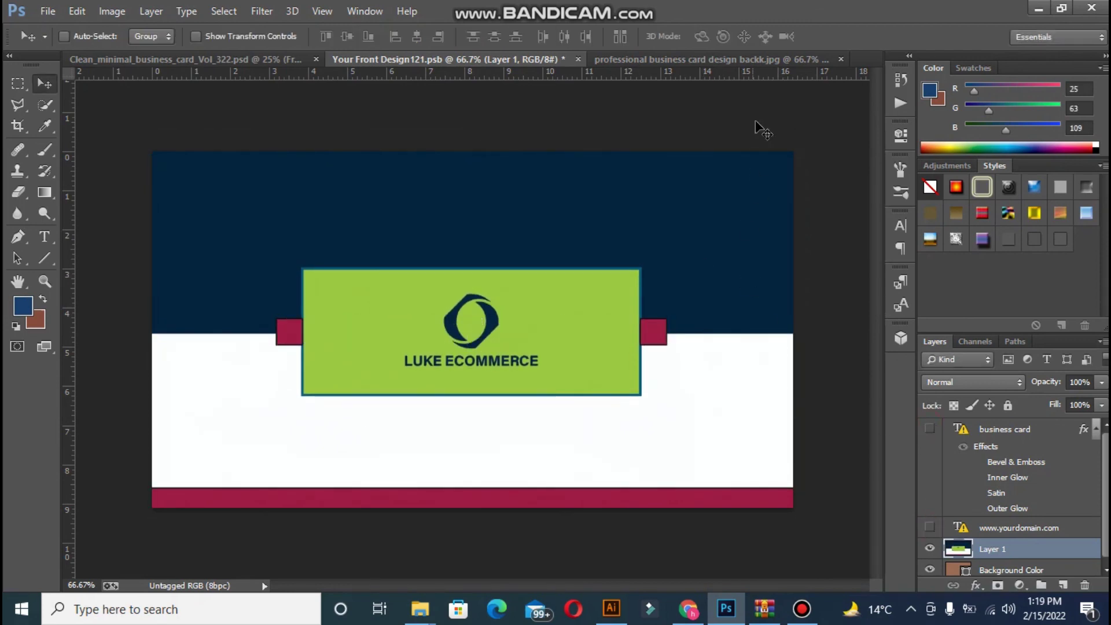
click(578, 59)
click(492, 235)
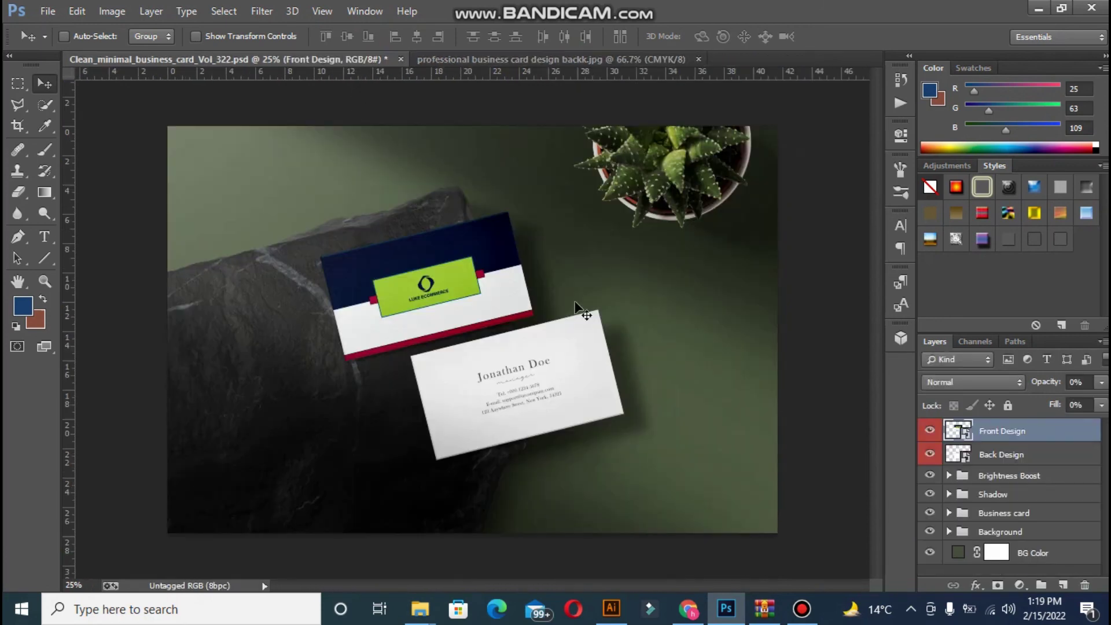
Open the Back Design smart object and move its vertical and horizontal guides off the card.
double_click(968, 458)
click(621, 272)
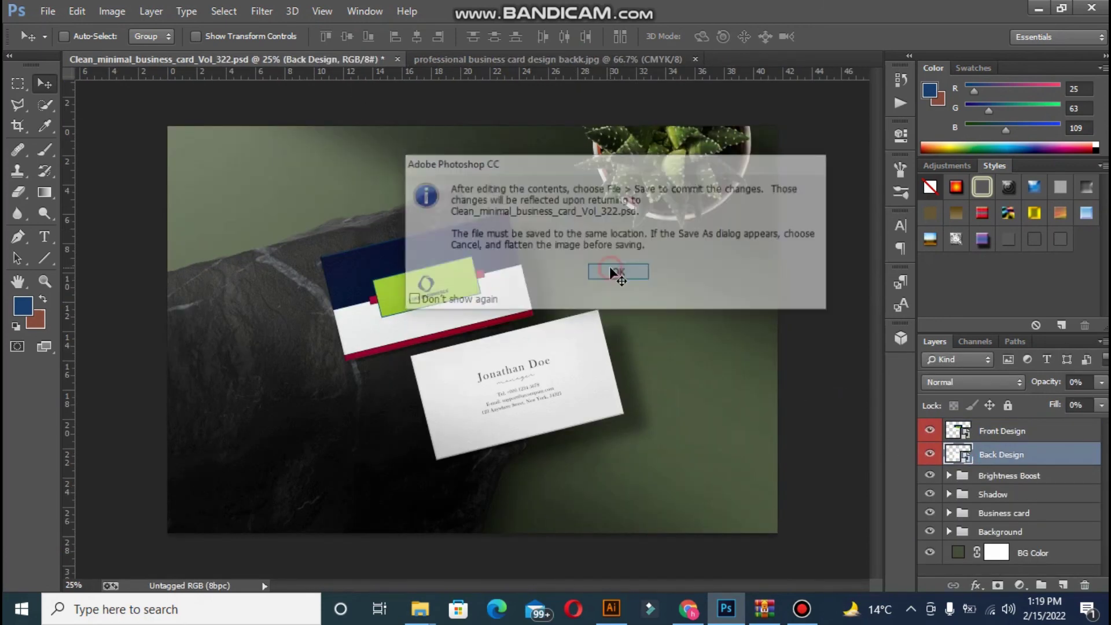
click(646, 272)
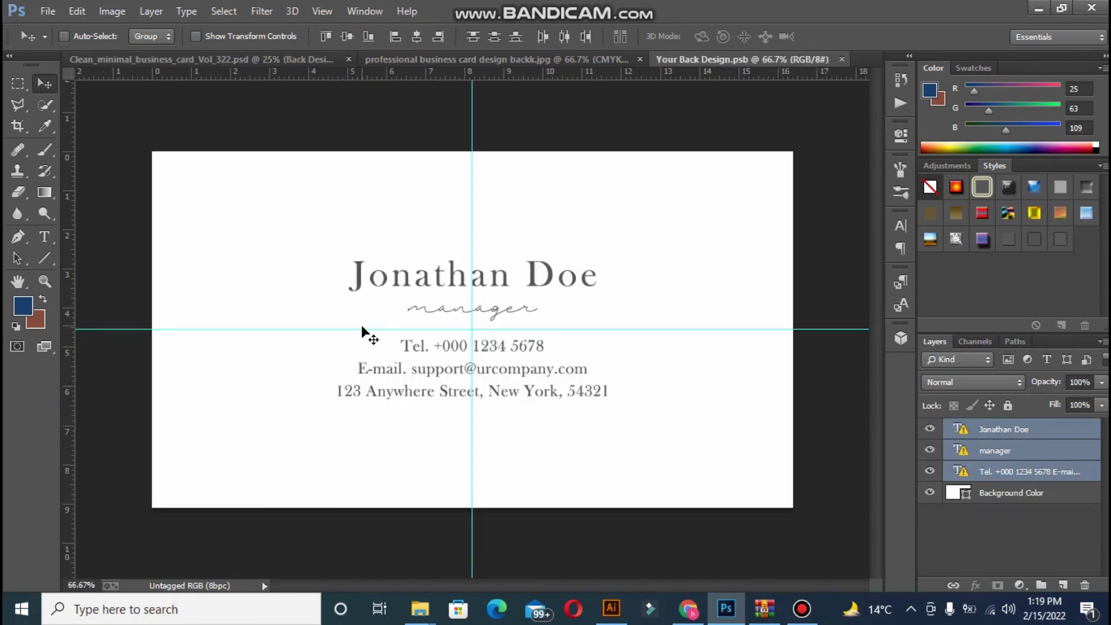
drag(363, 329, 319, 342)
drag(474, 104, 867, 136)
drag(800, 331, 828, 574)
Open the contact-details image professional business card back from the design folder.
click(46, 12)
click(66, 44)
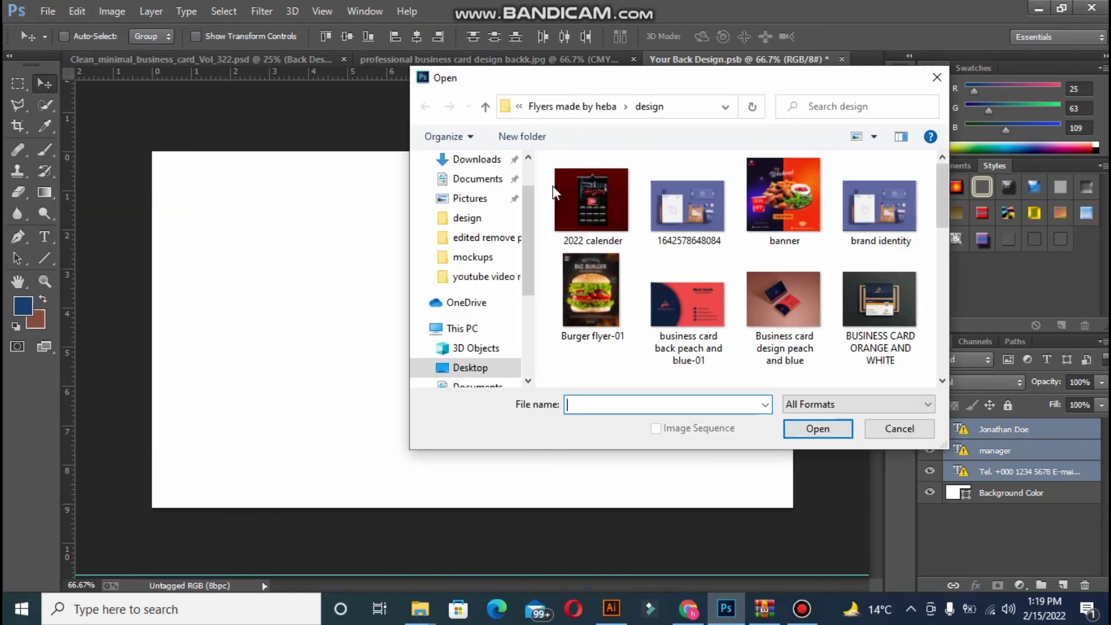
drag(942, 190, 946, 330)
click(880, 200)
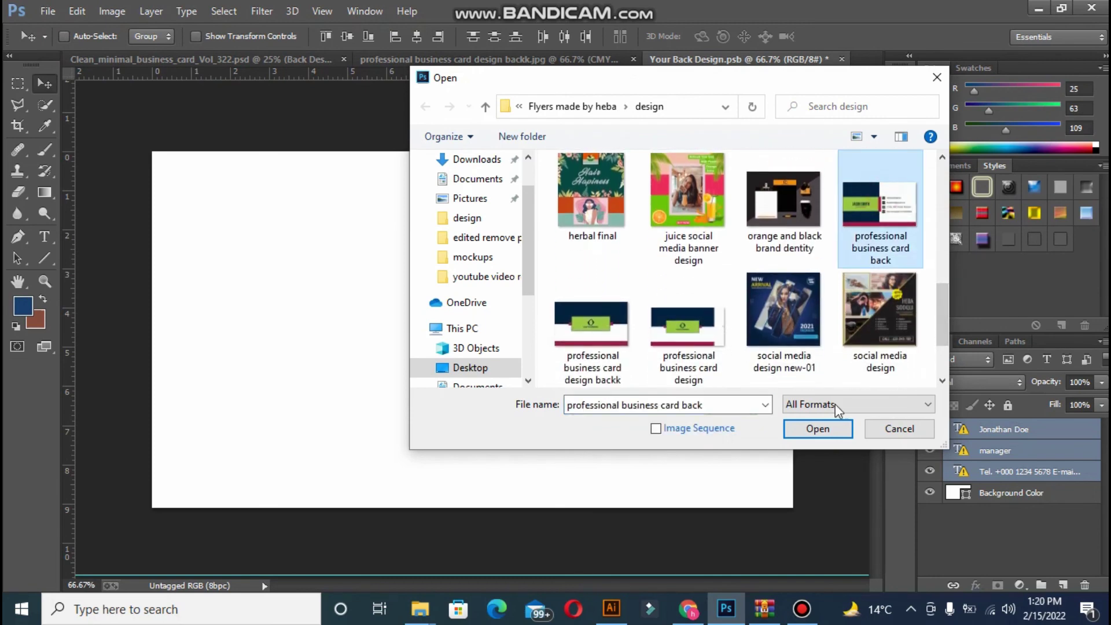
click(818, 428)
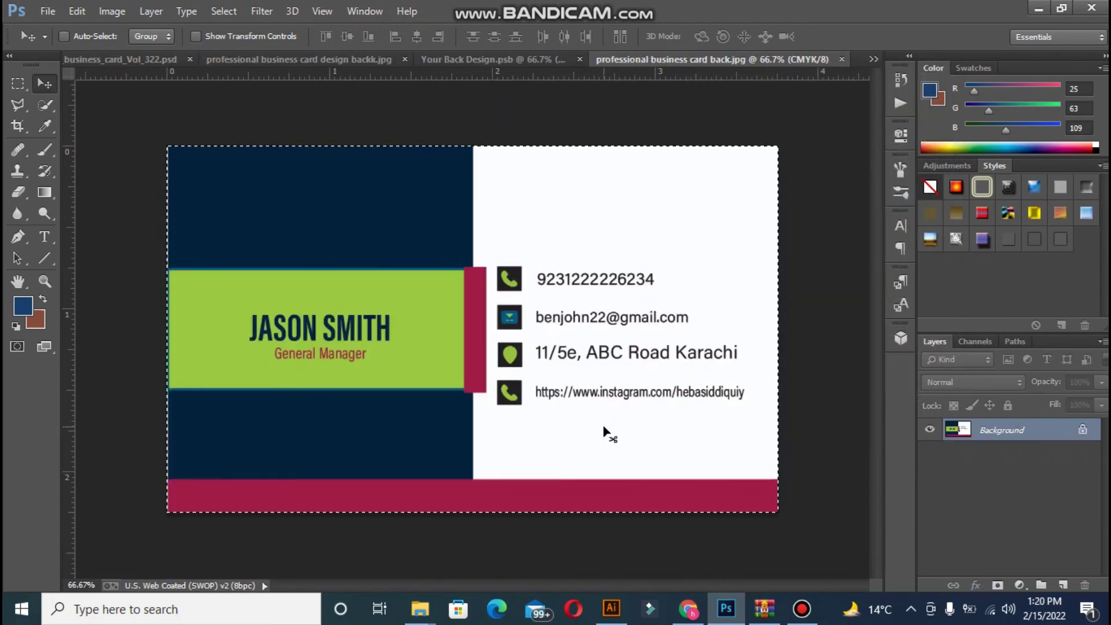
Paste the whole contact-details image into the back design file and enlarge it to about 105.5% to cover the card.
click(509, 59)
key(ctrl+v)
key(ctrl+t)
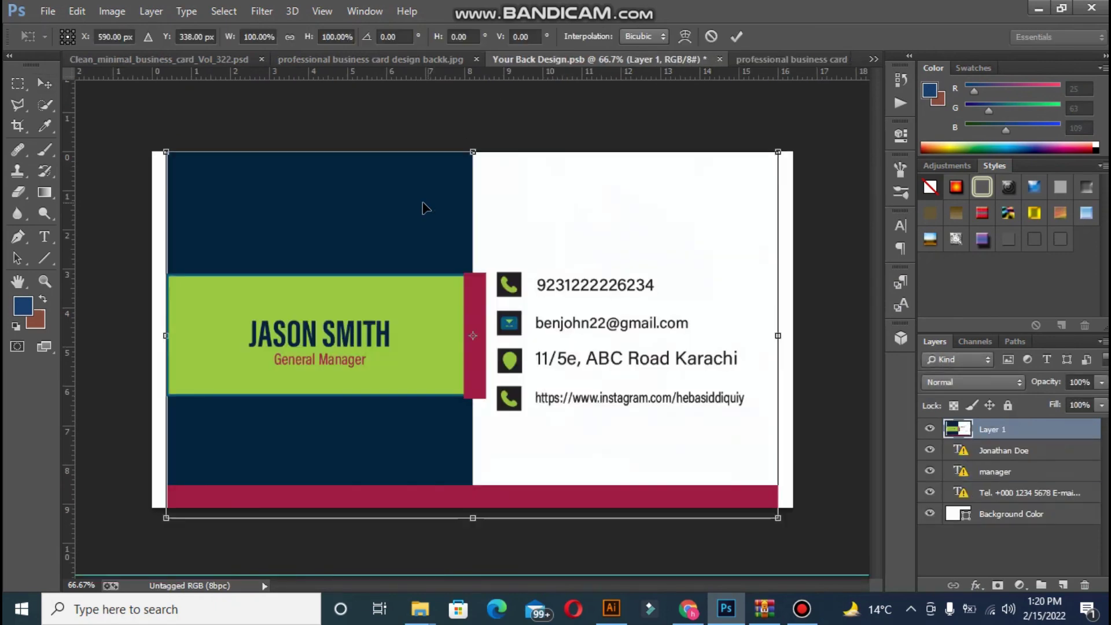
drag(166, 152, 150, 141)
drag(778, 518, 797, 528)
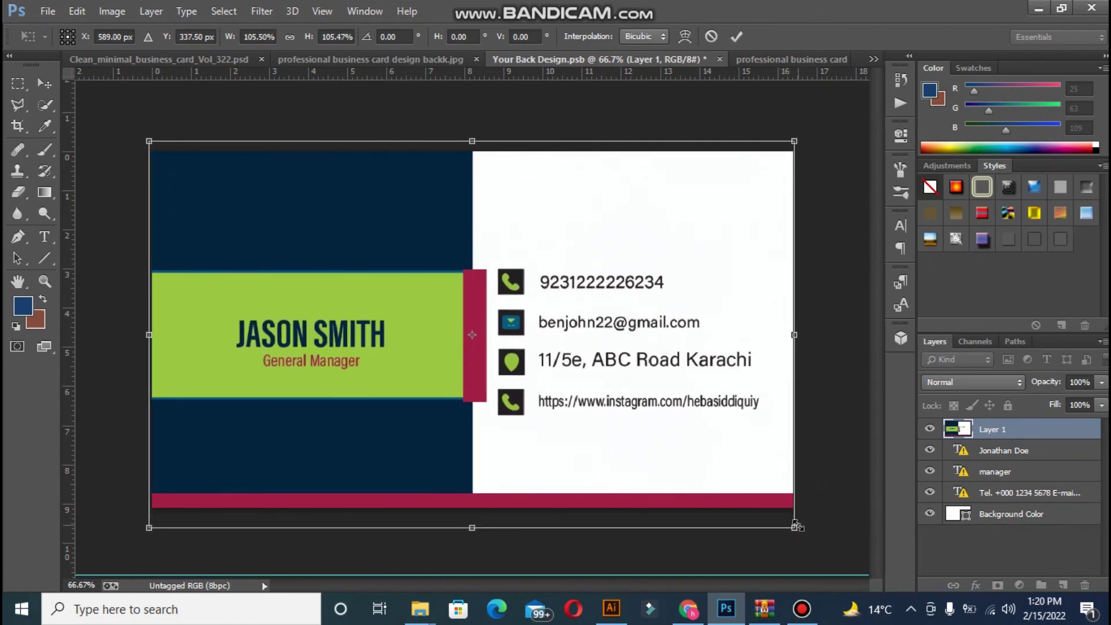
key(Return)
Close the back design with its changes saved and inspect both card sides up close in the mockup.
click(720, 59)
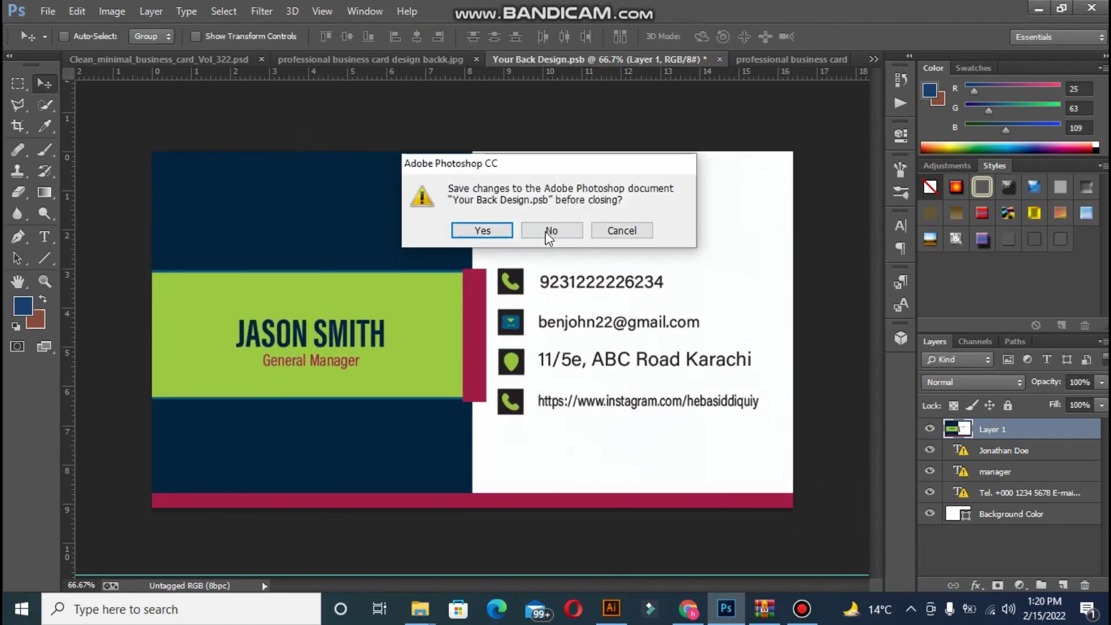
click(501, 228)
click(230, 58)
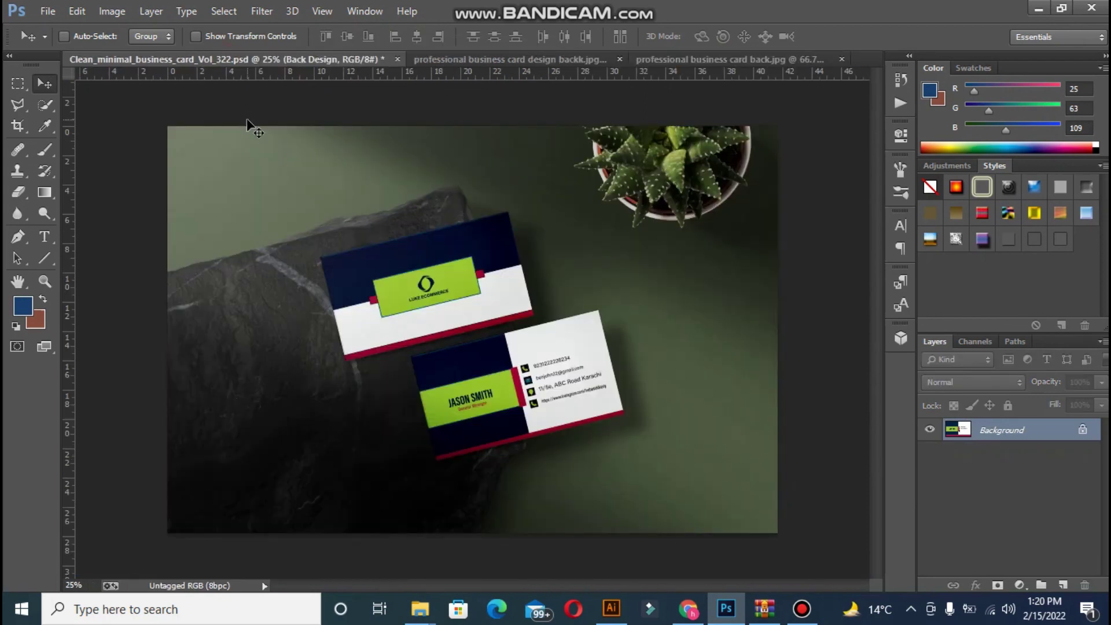
key(ctrl+plus)
key(ctrl+plus)
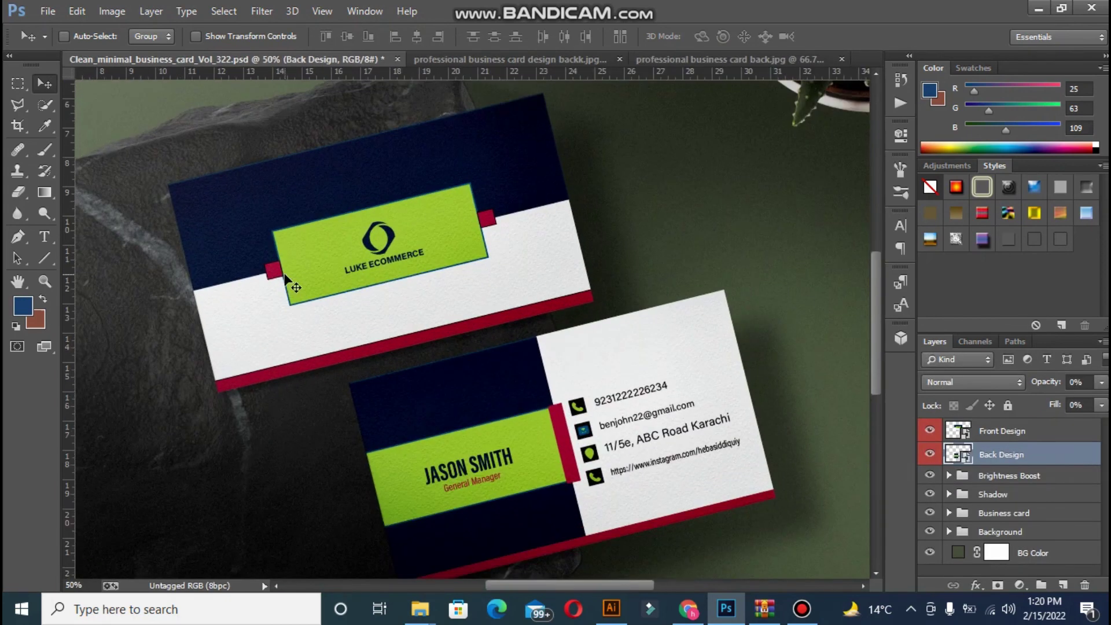
key(ctrl+minus)
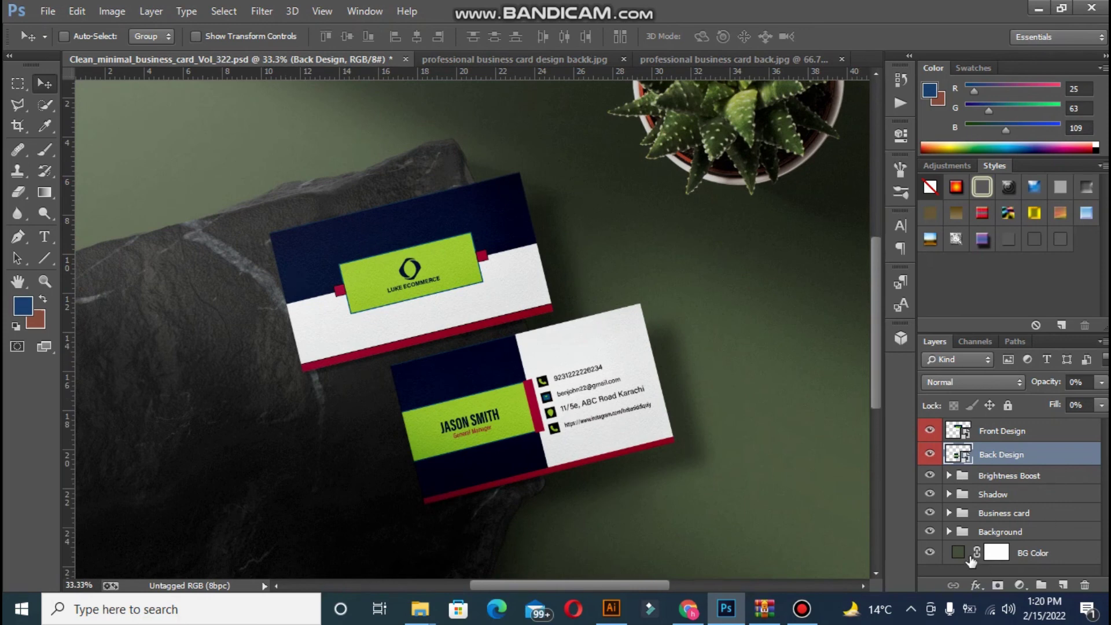
Recolour the mockup's BG Color fill layer to deep indigo, 20047a.
click(963, 555)
double_click(959, 552)
mouse_move(909, 259)
mouse_down()
mouse_move(910, 219)
mouse_move(950, 164)
mouse_up()
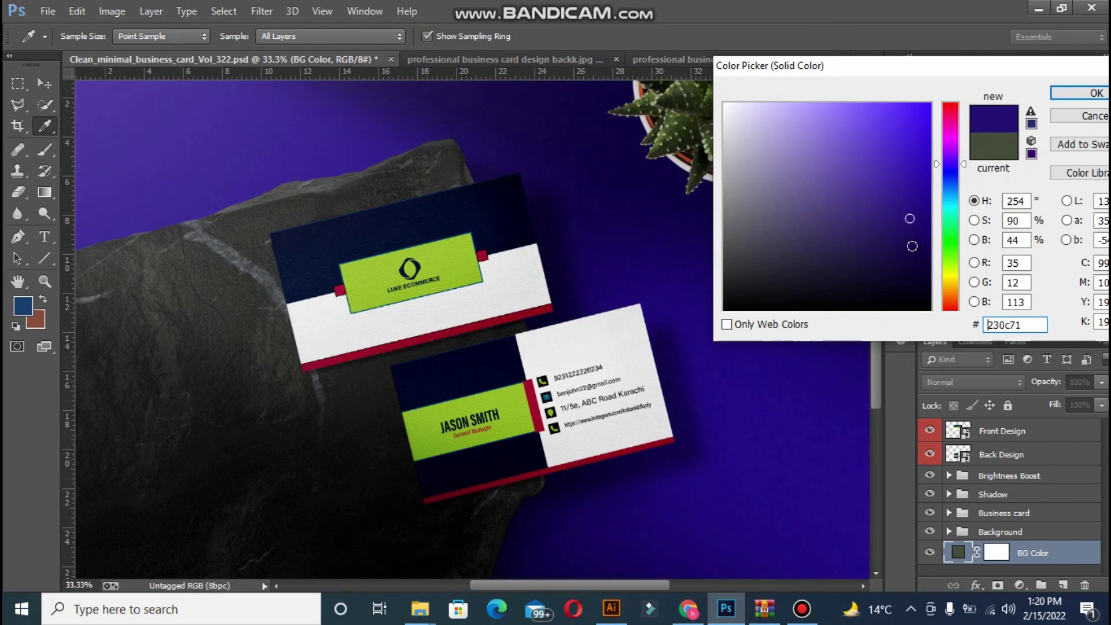
click(898, 238)
mouse_move(886, 234)
mouse_down()
mouse_move(861, 226)
mouse_move(742, 109)
mouse_move(847, 249)
mouse_up()
click(908, 253)
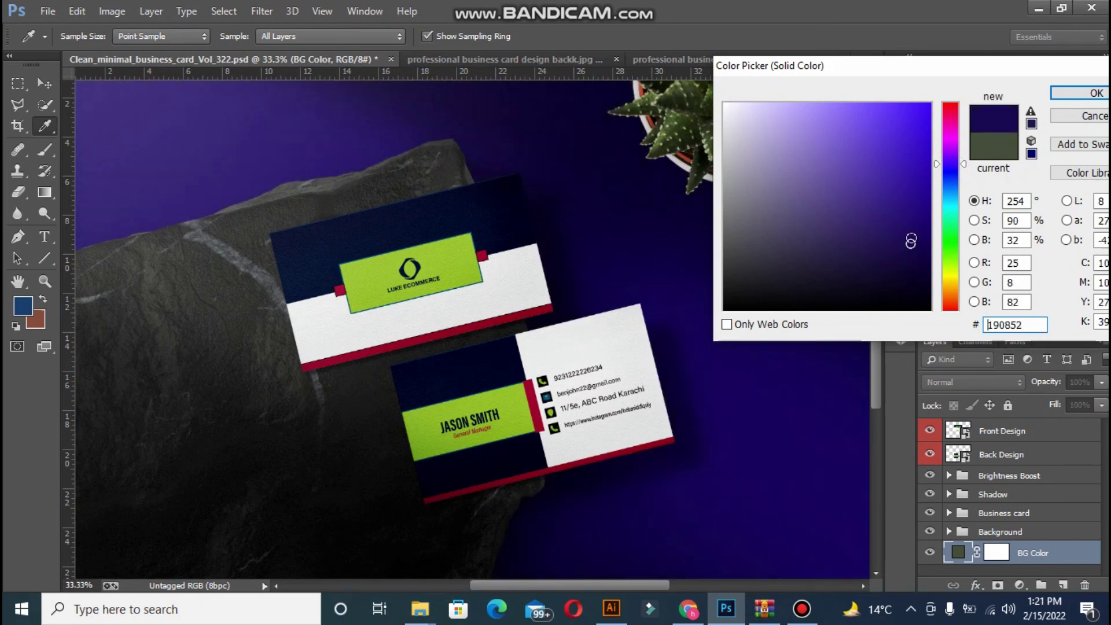
click(924, 194)
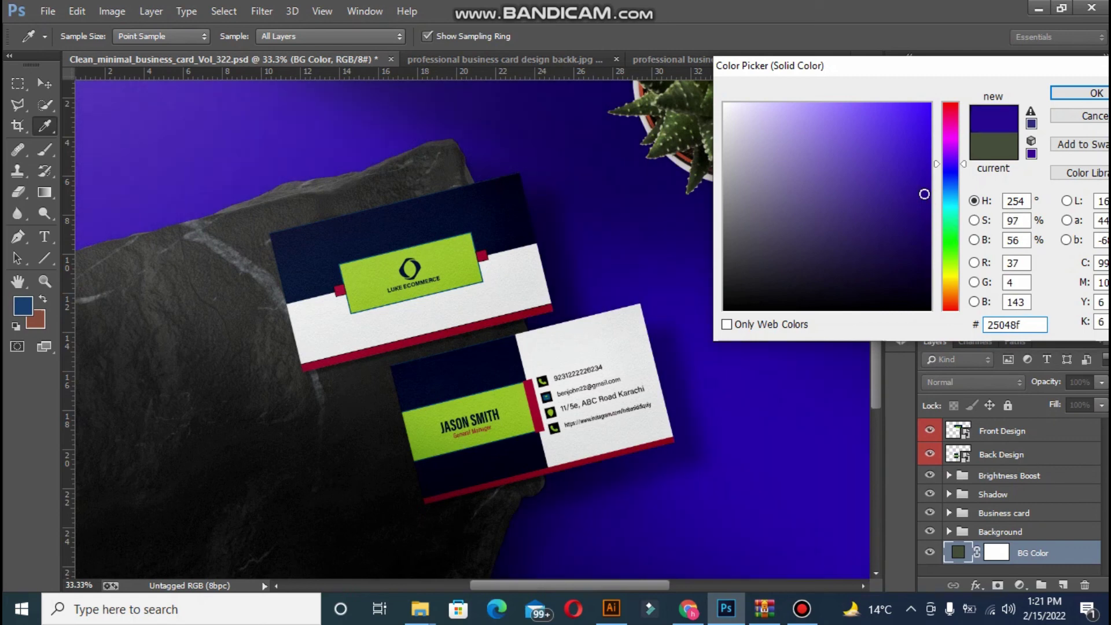
click(924, 222)
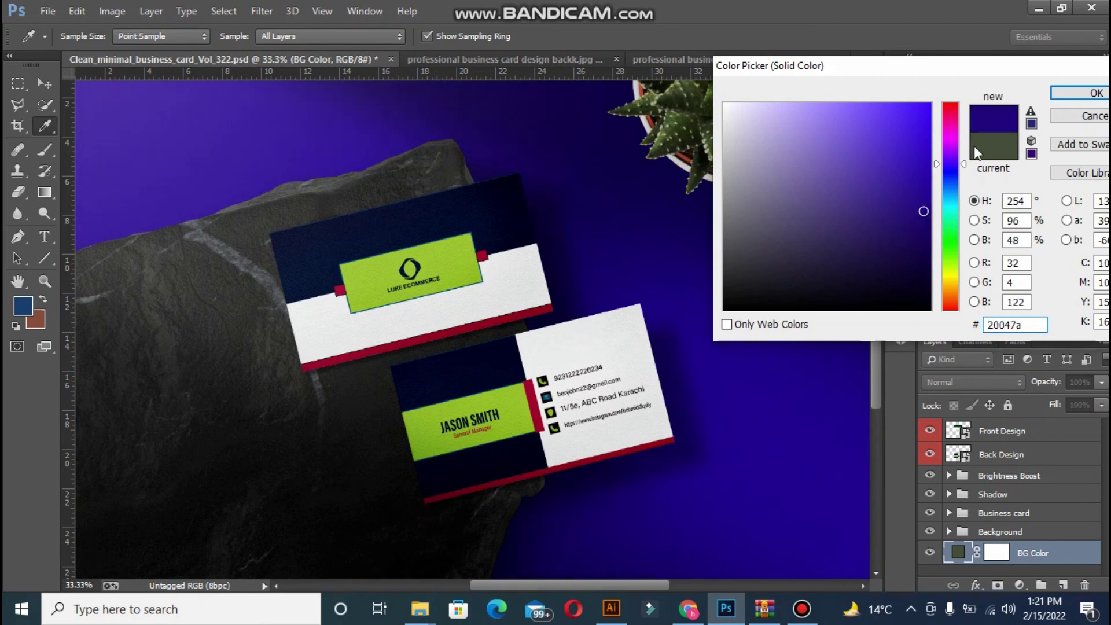
click(1082, 93)
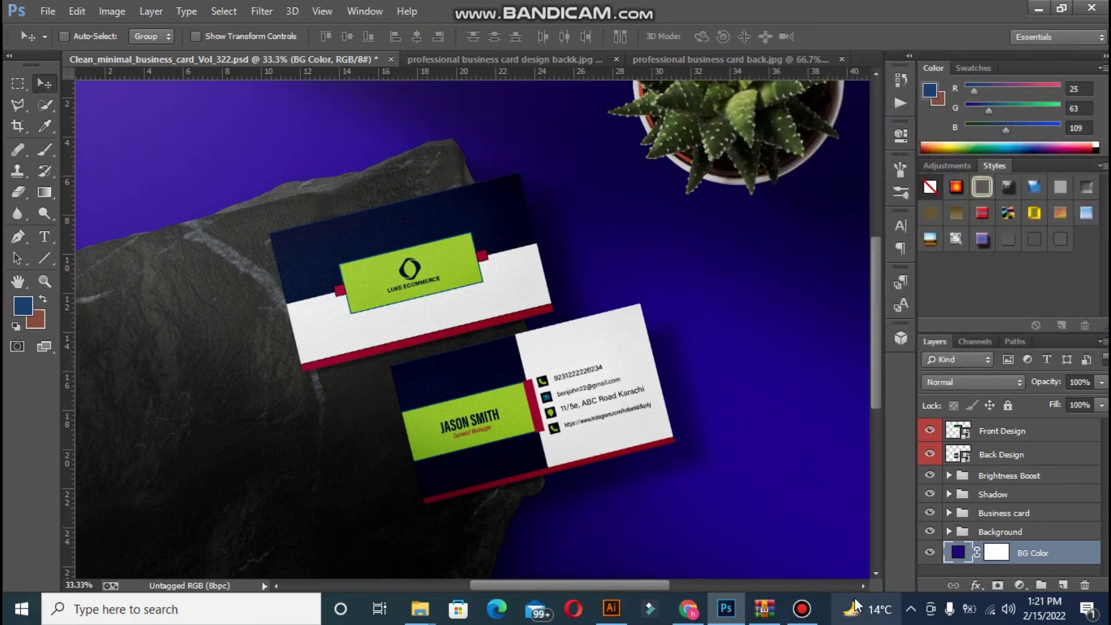